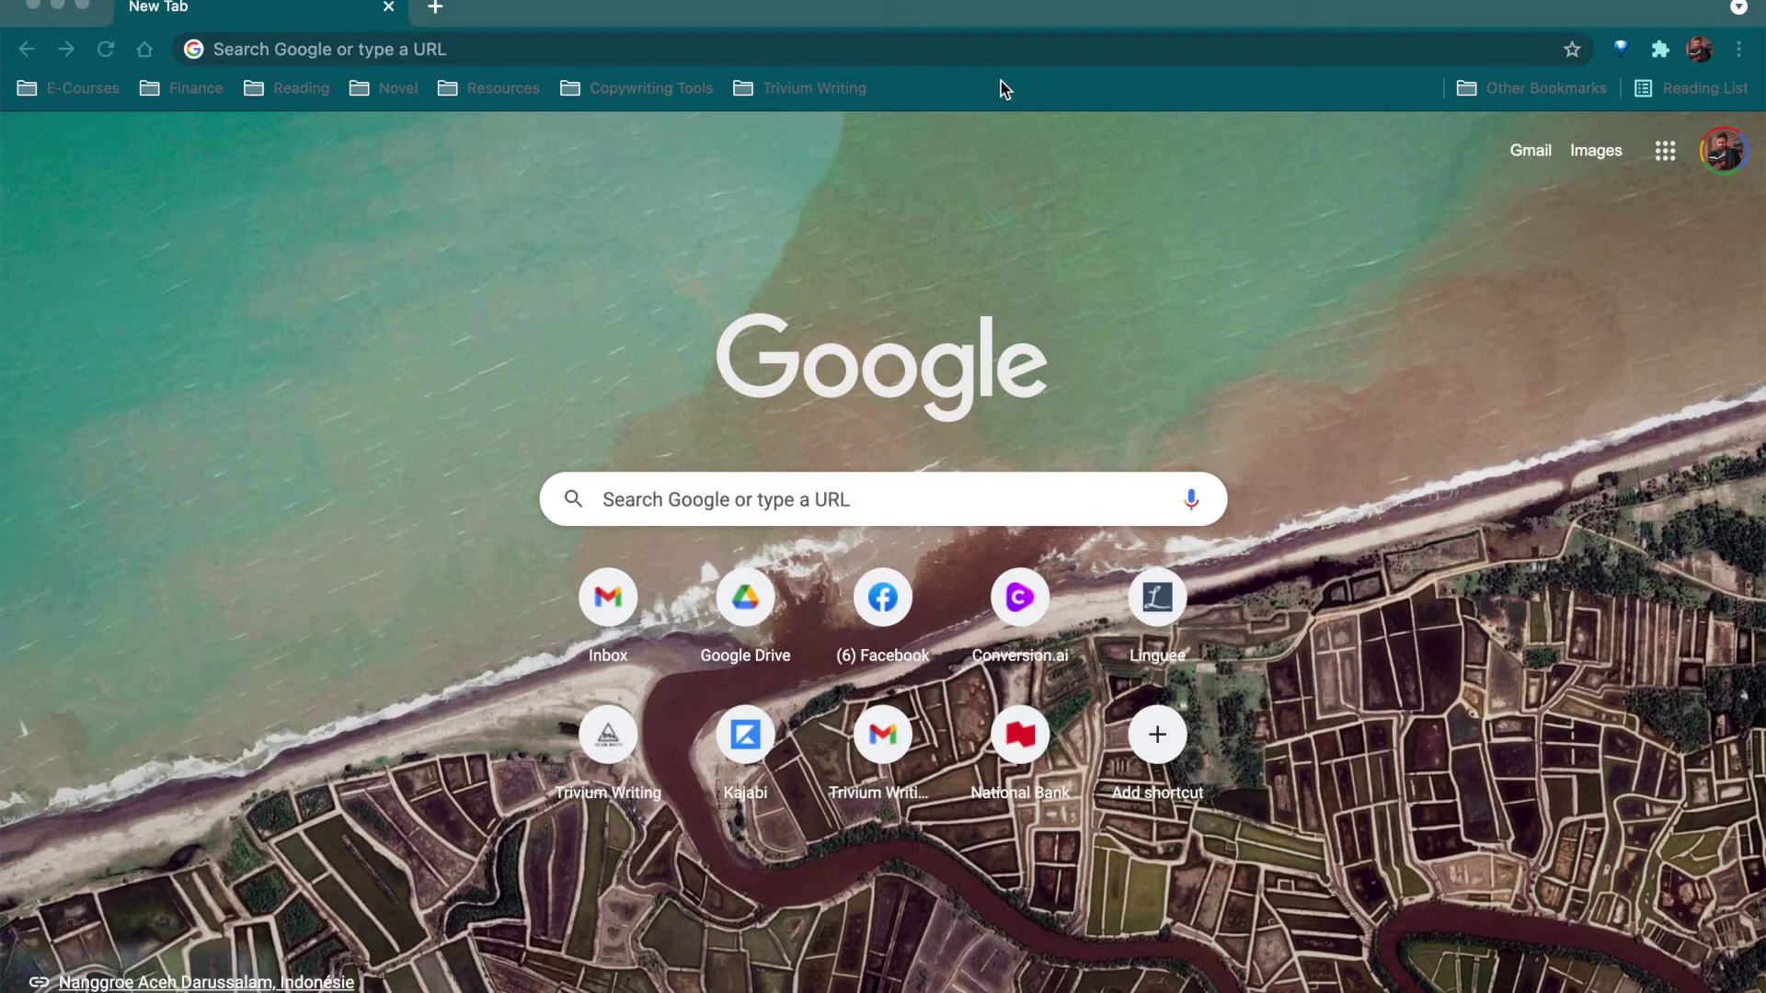
Open Google Drive at drive.google.com in the browser.
click(993, 49)
text(driv)
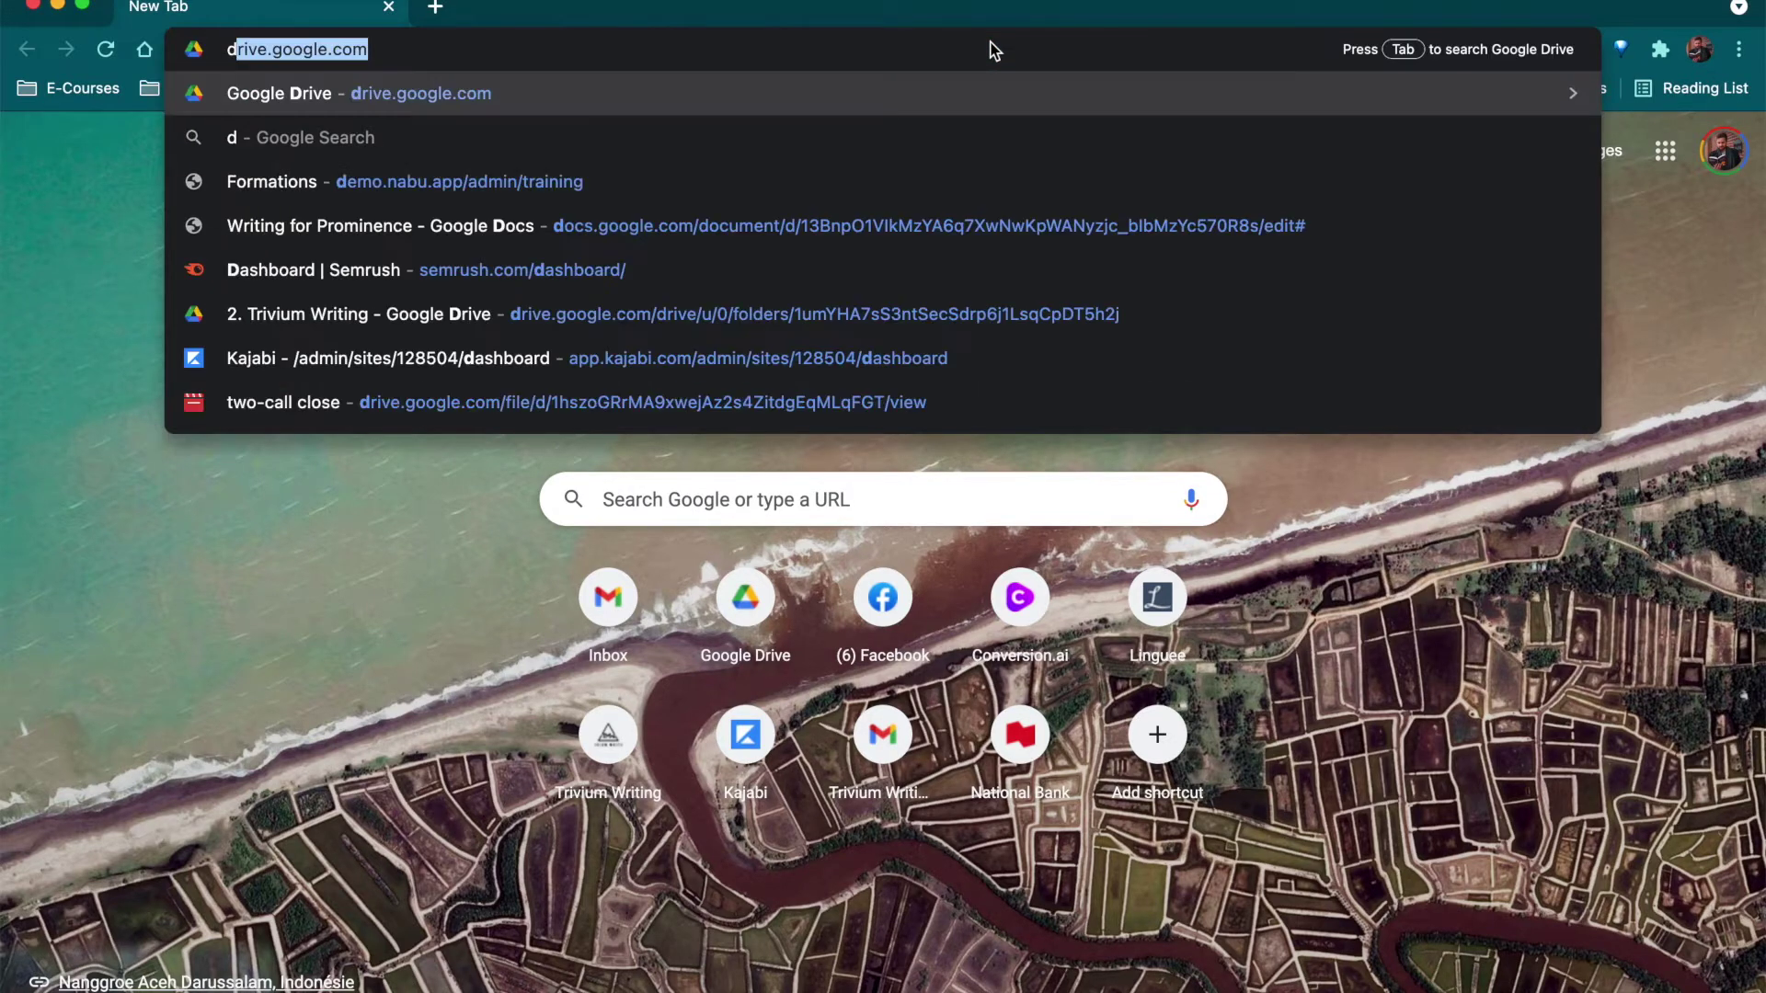
key(Return)
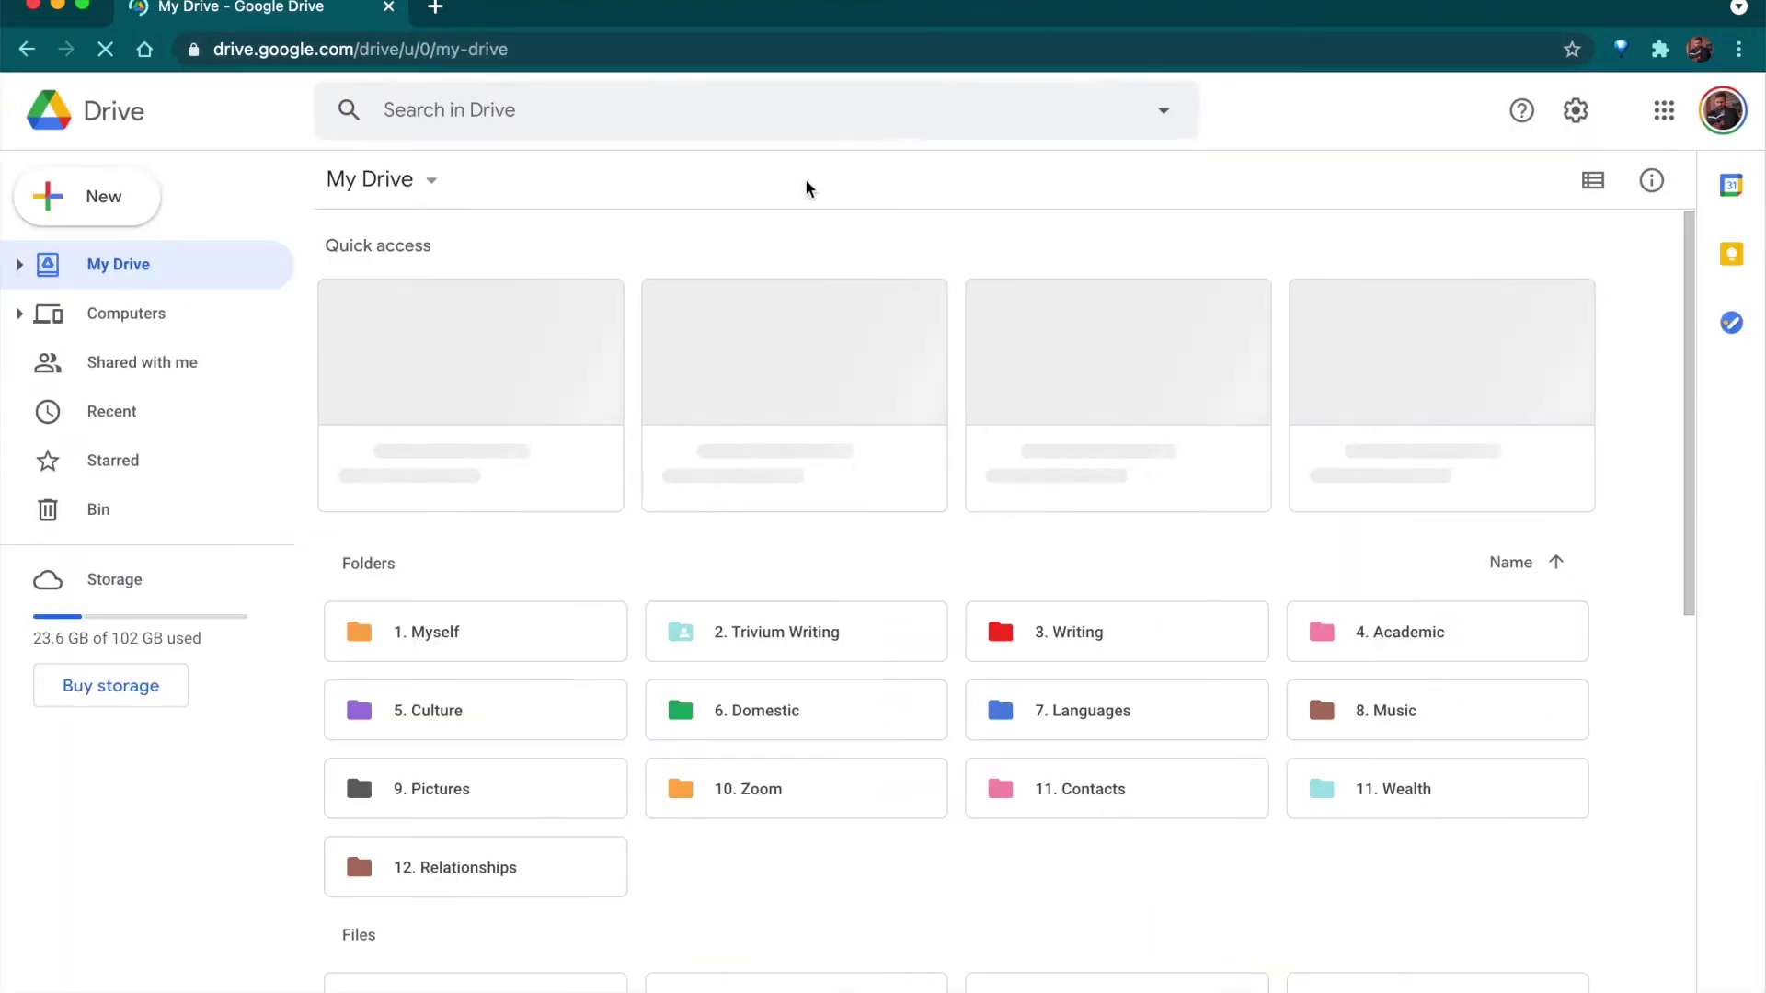
Search Google in a new tab for "create a google account", view the account sign-up page, and return to Drive with that tab closed.
click(436, 7)
text(cre)
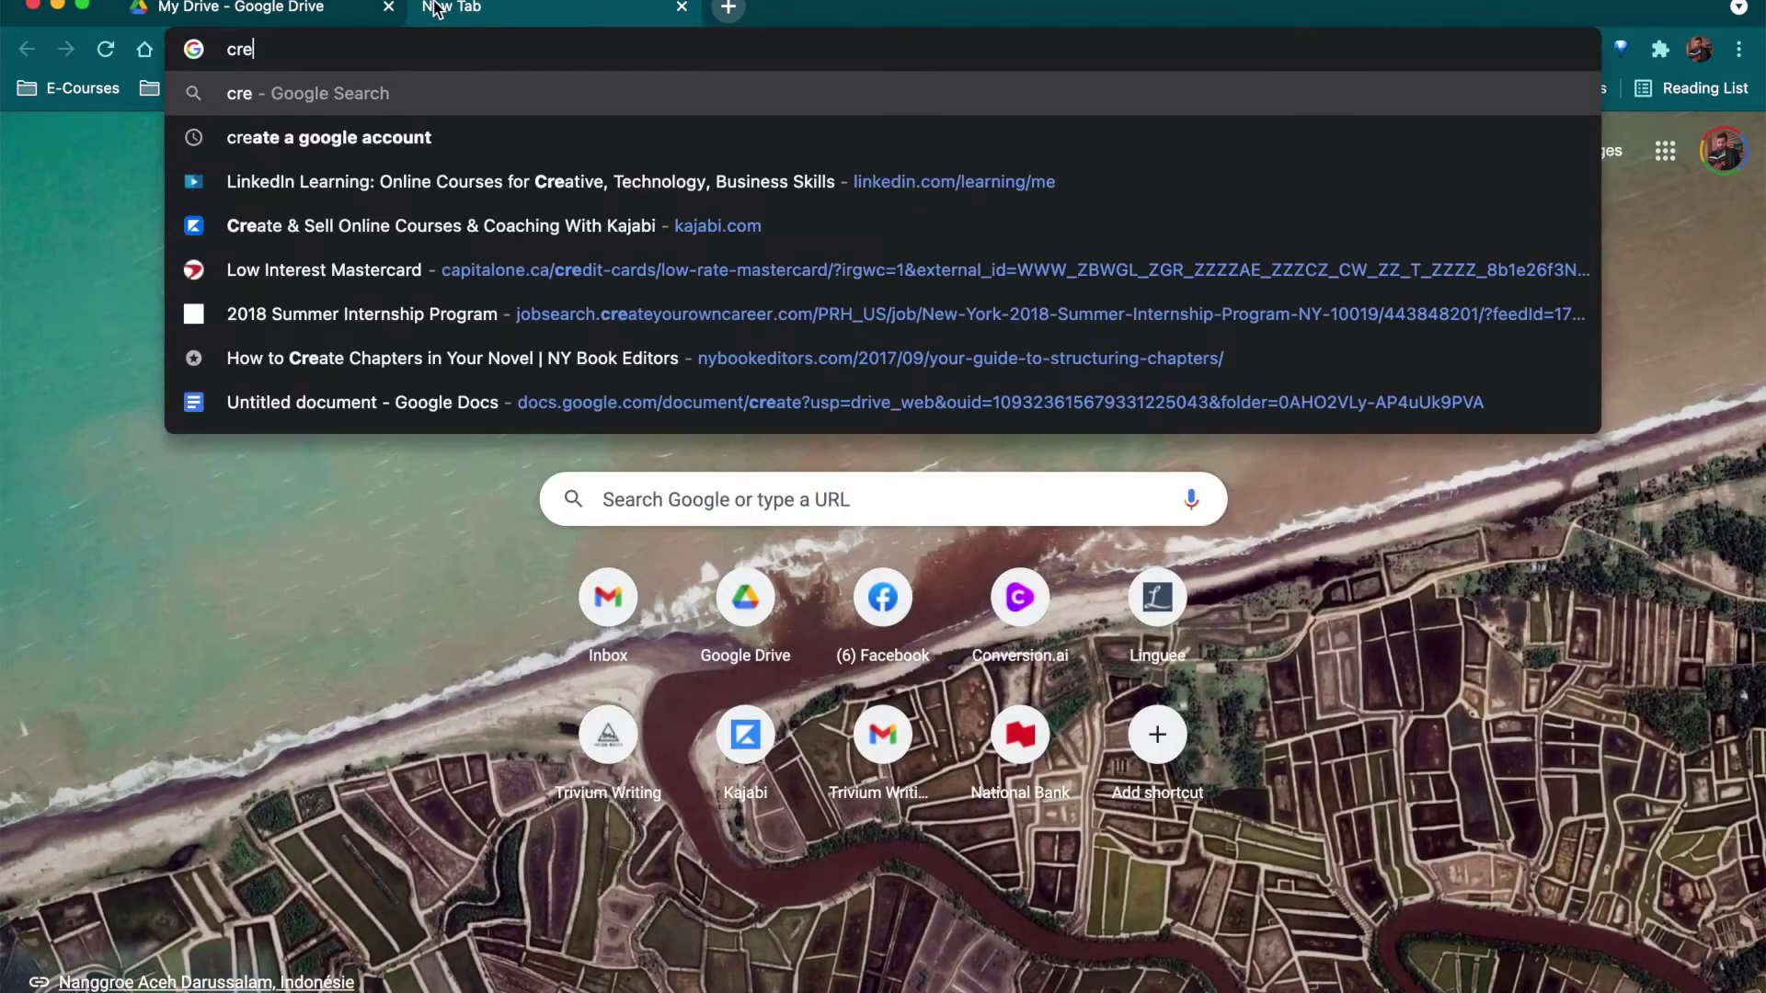
text(ate a google account)
key(Return)
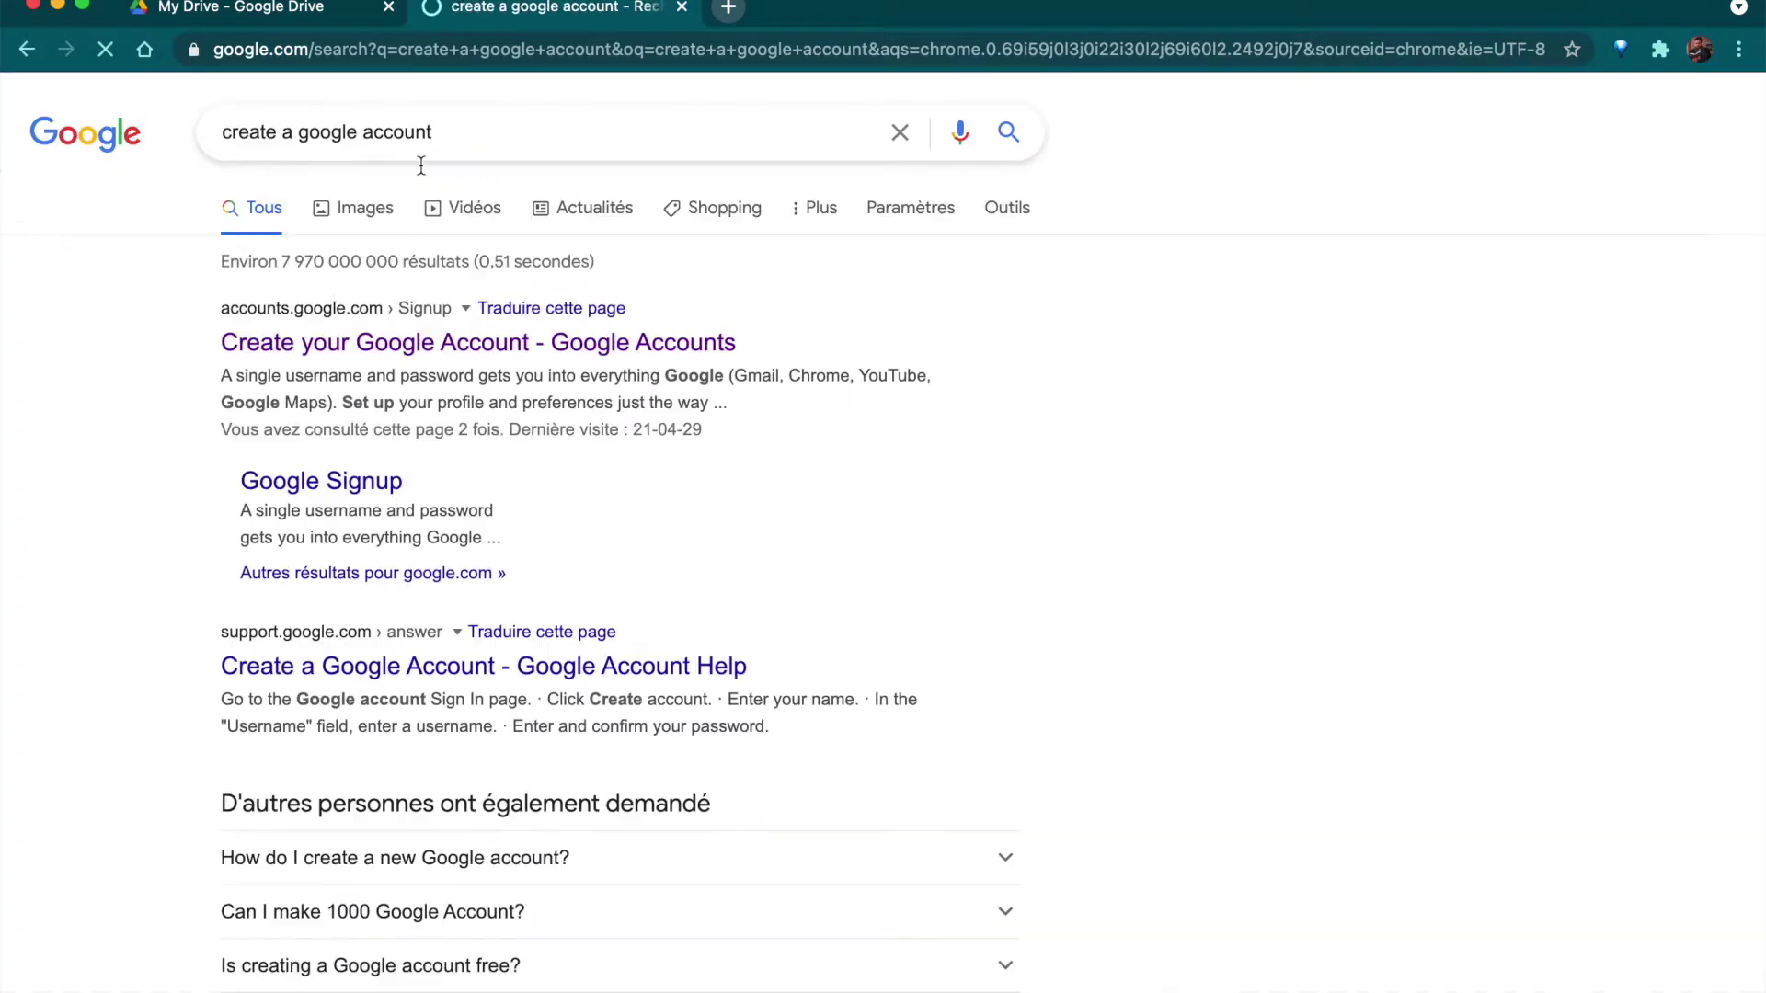
click(396, 342)
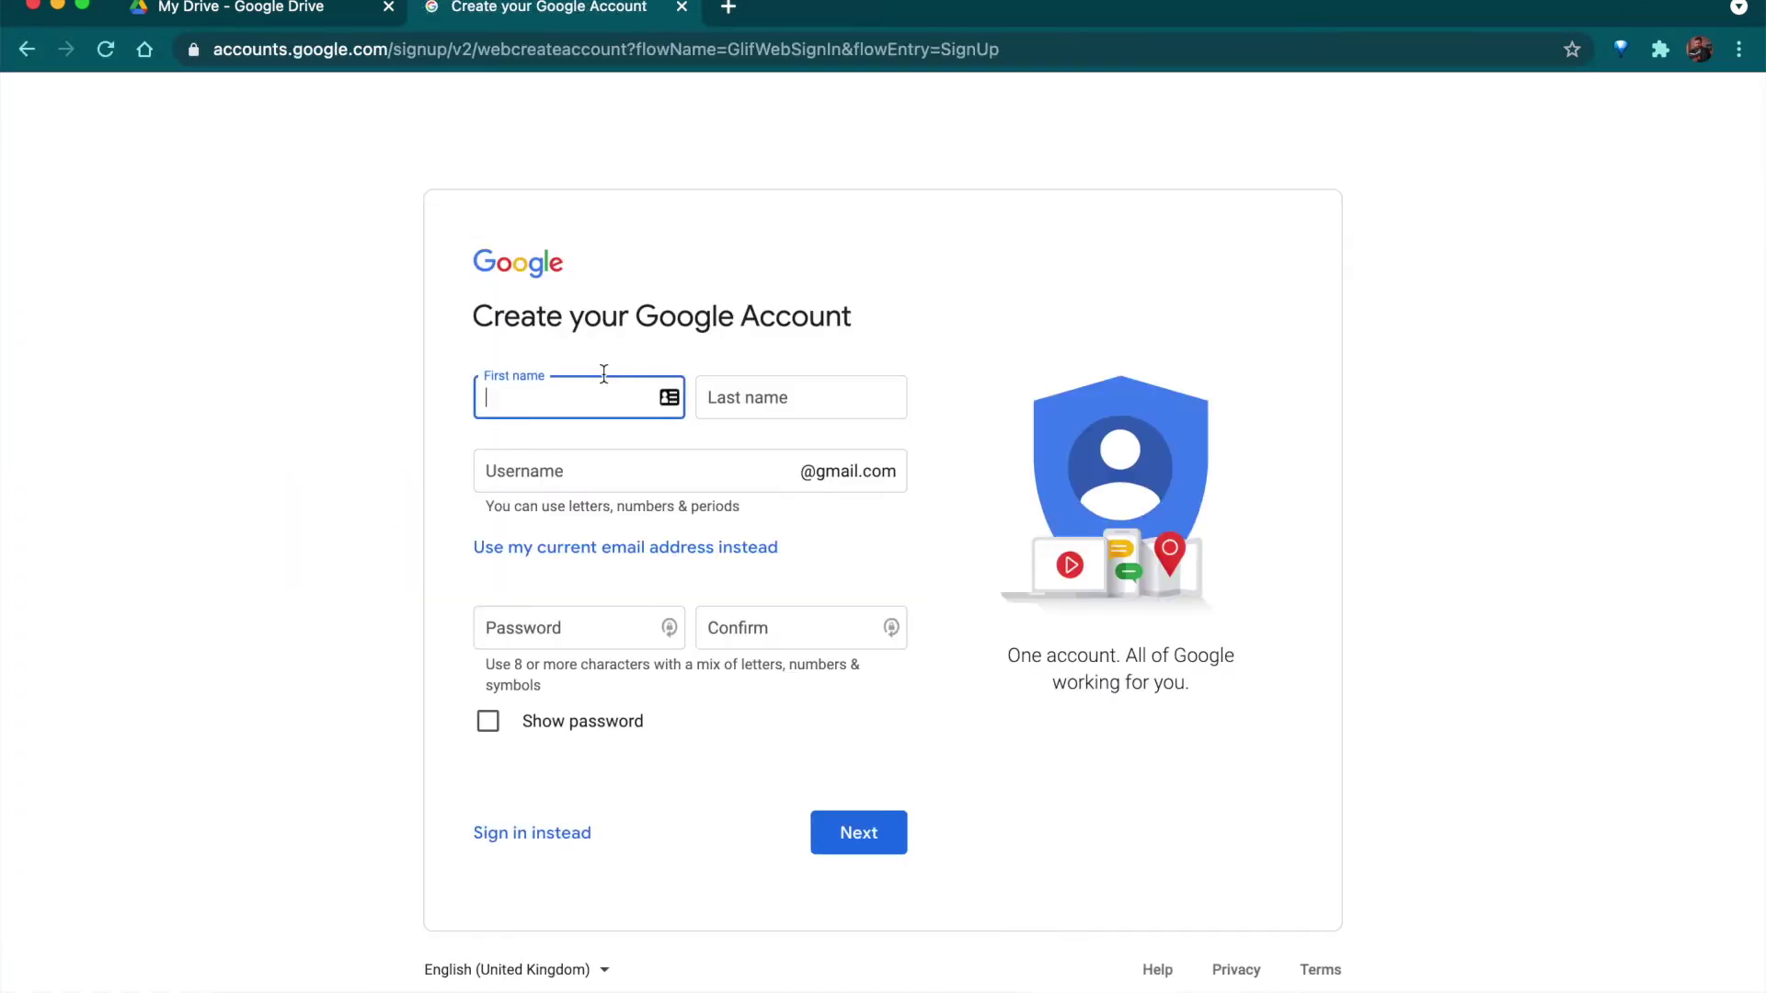
click(280, 23)
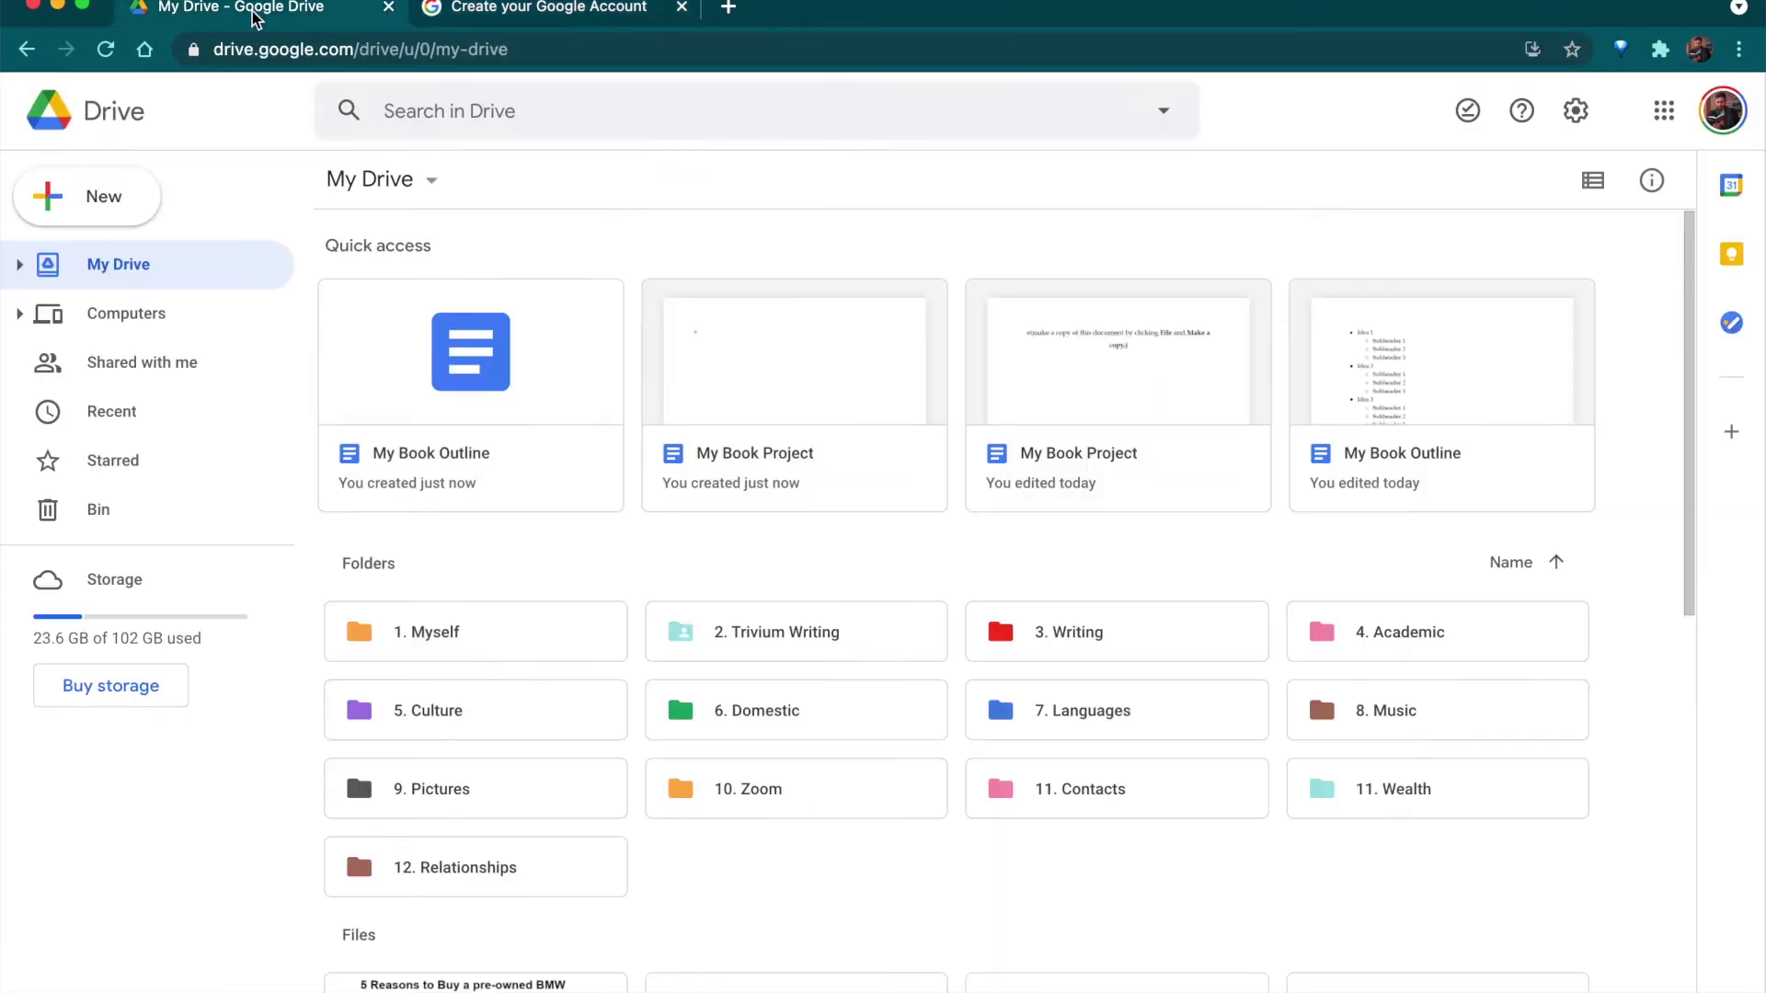
click(682, 8)
Create a new Google Docs document from Drive and name it "My Book Project".
click(101, 197)
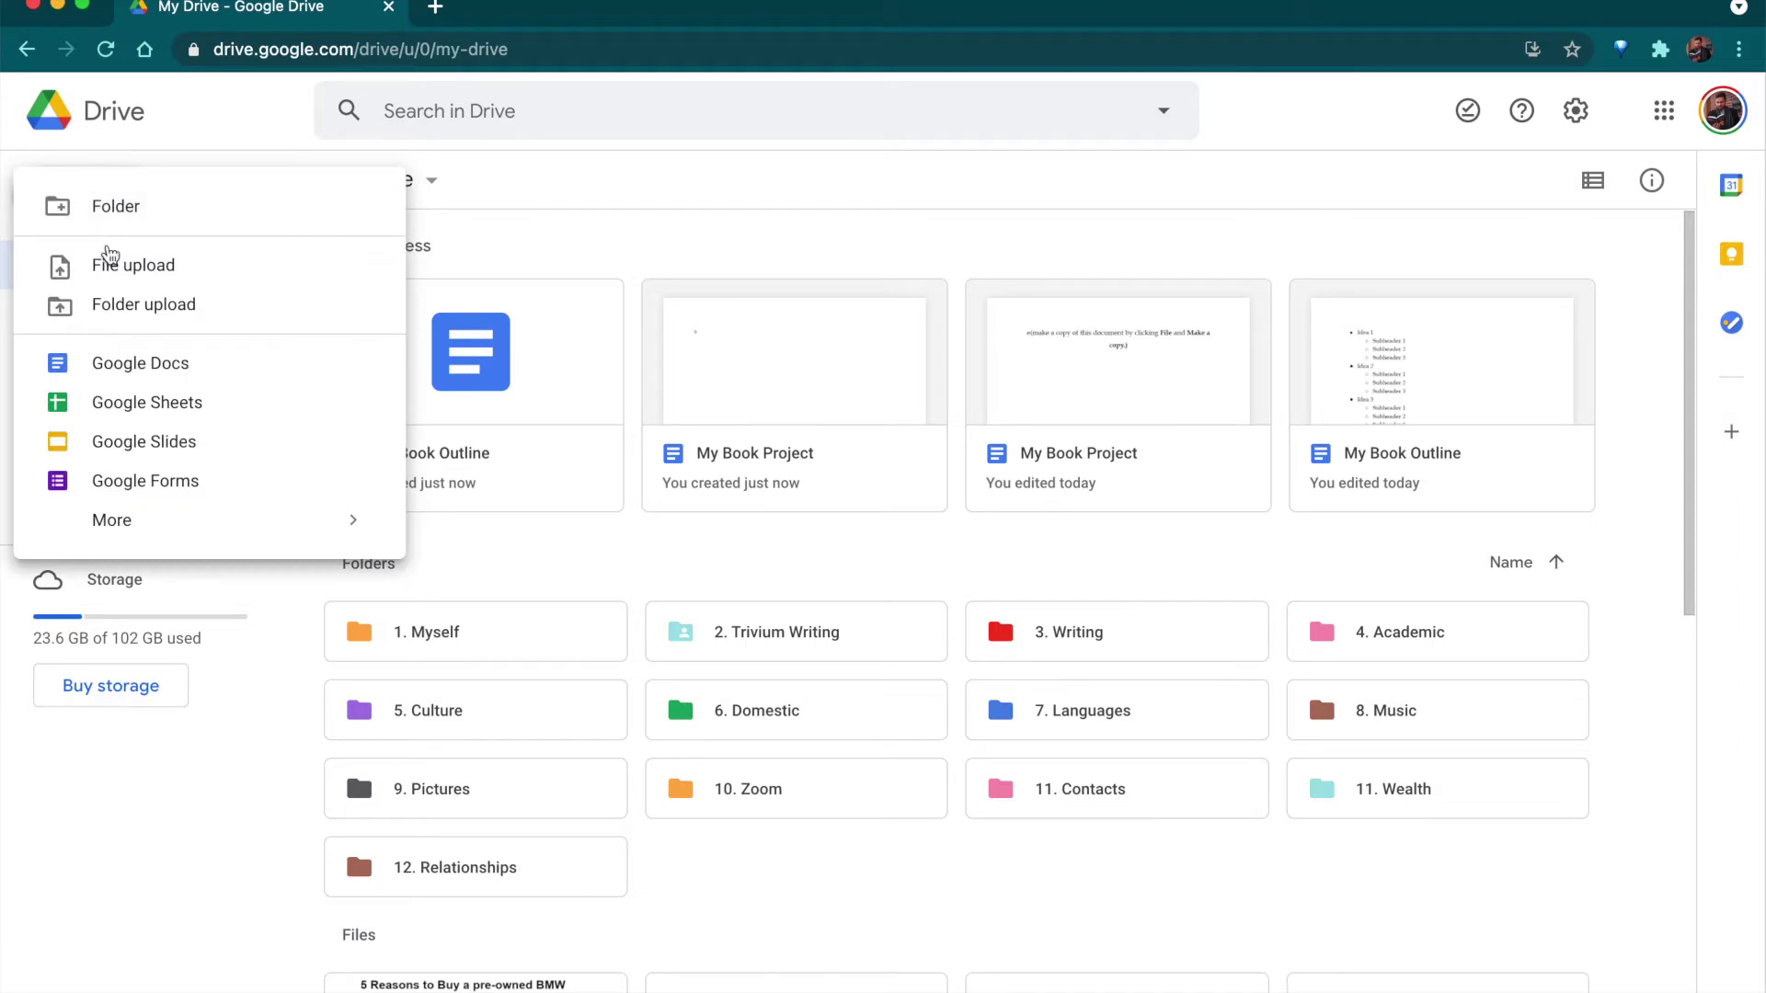
click(550, 236)
click(27, 189)
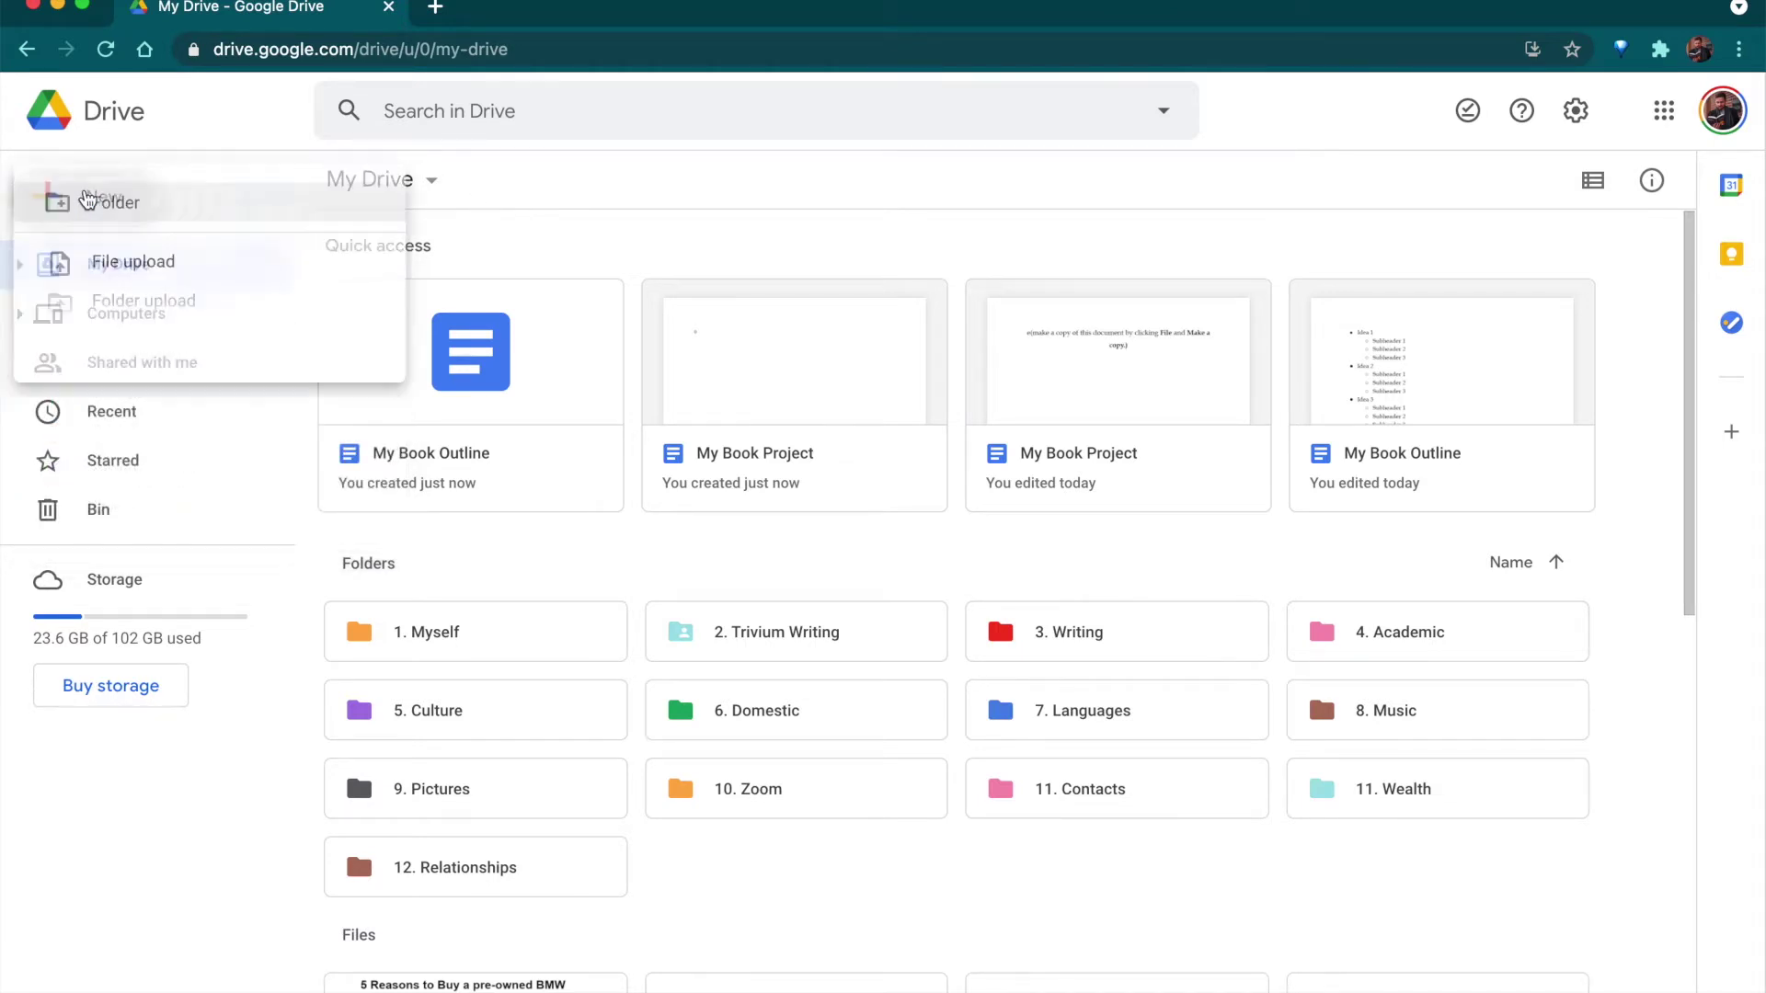
click(113, 368)
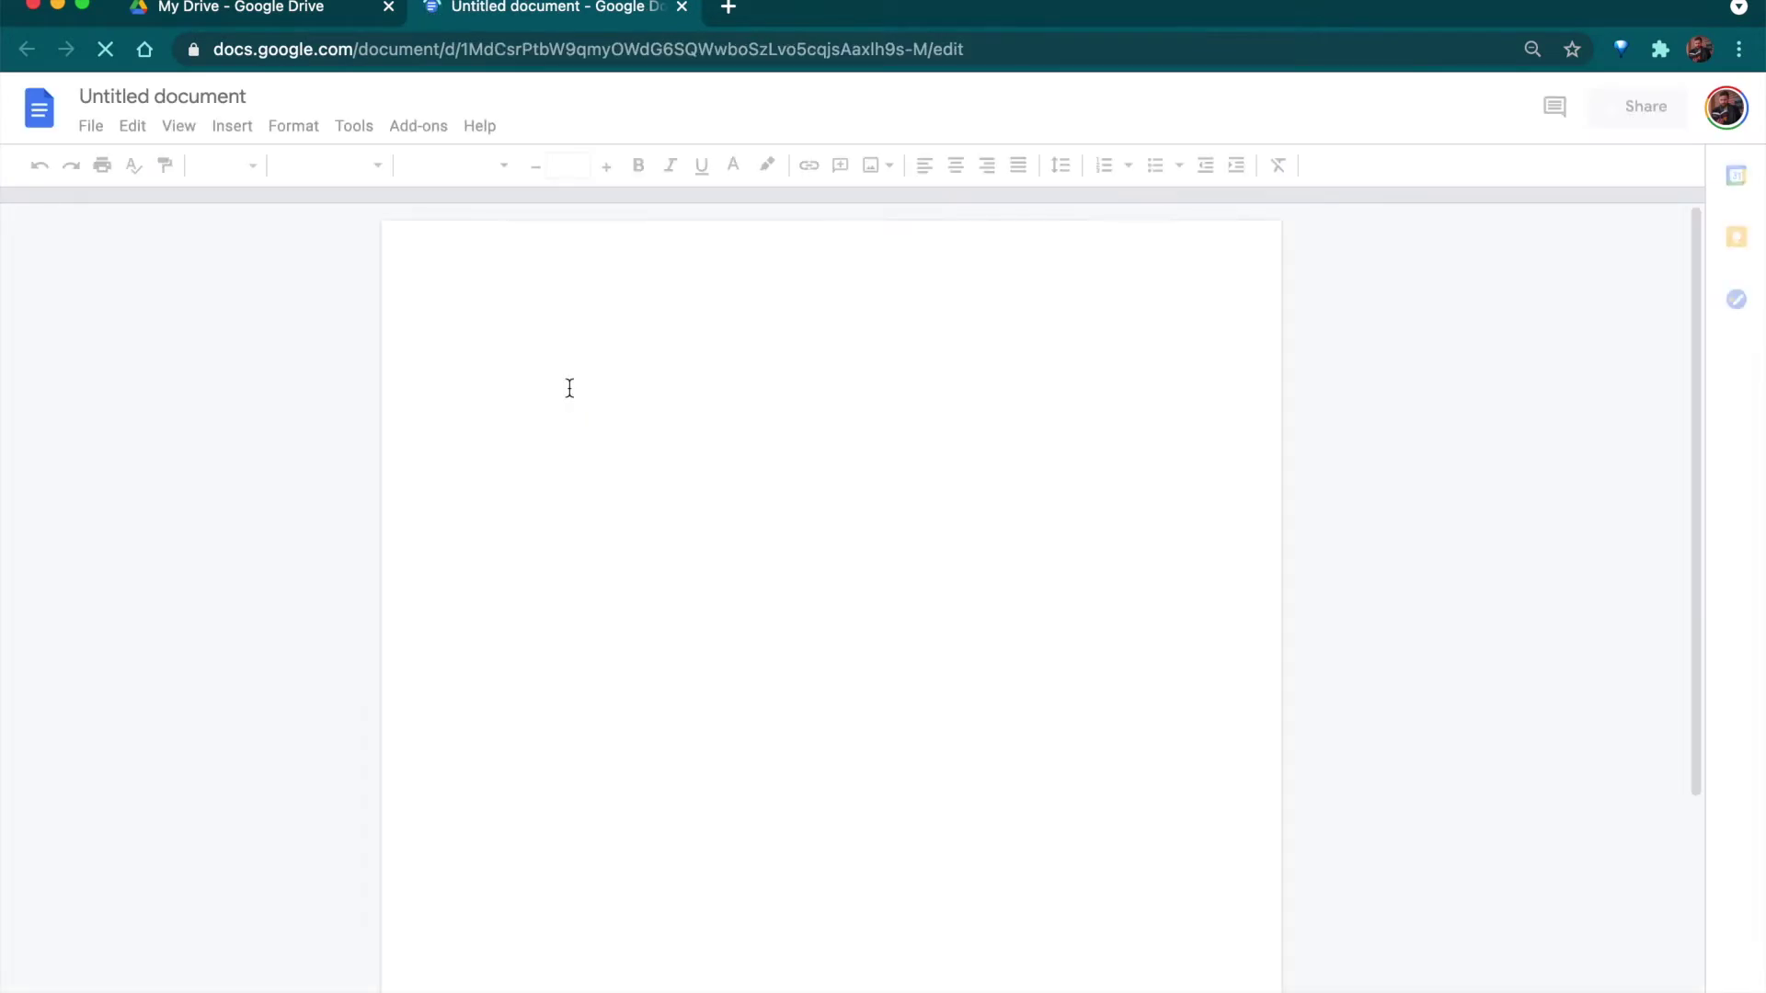
click(189, 95)
text(My Book Proje)
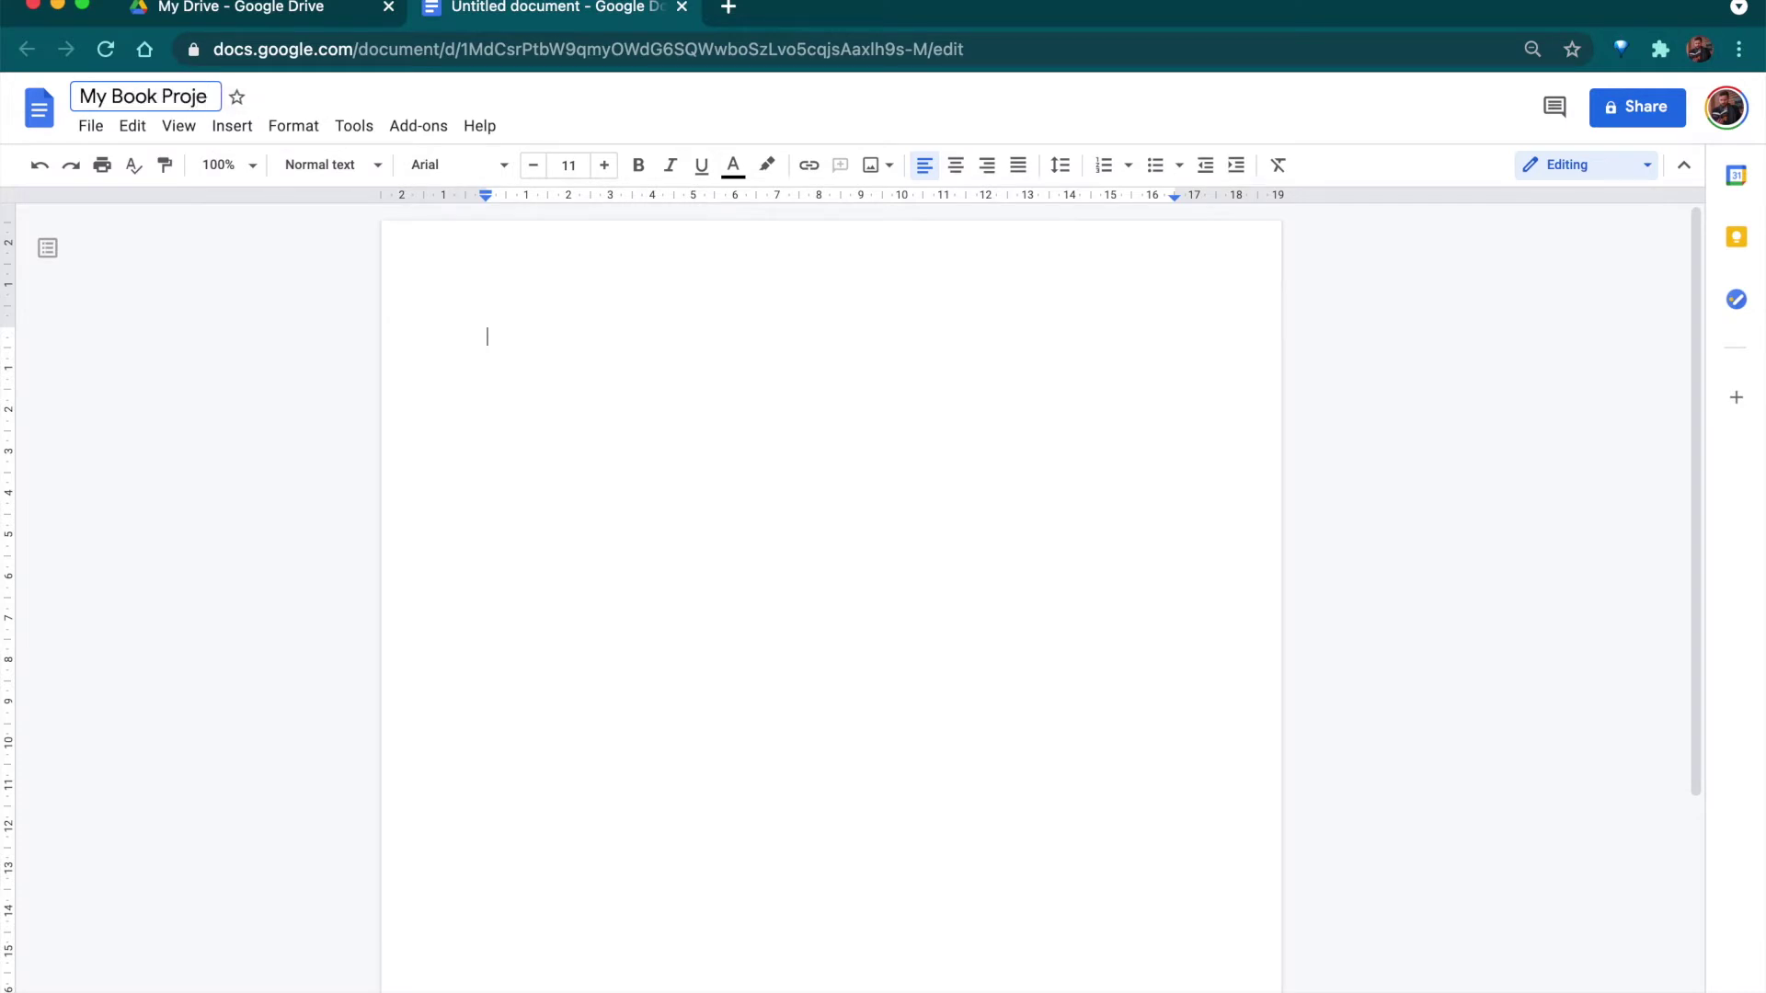
text(ct)
key(Return)
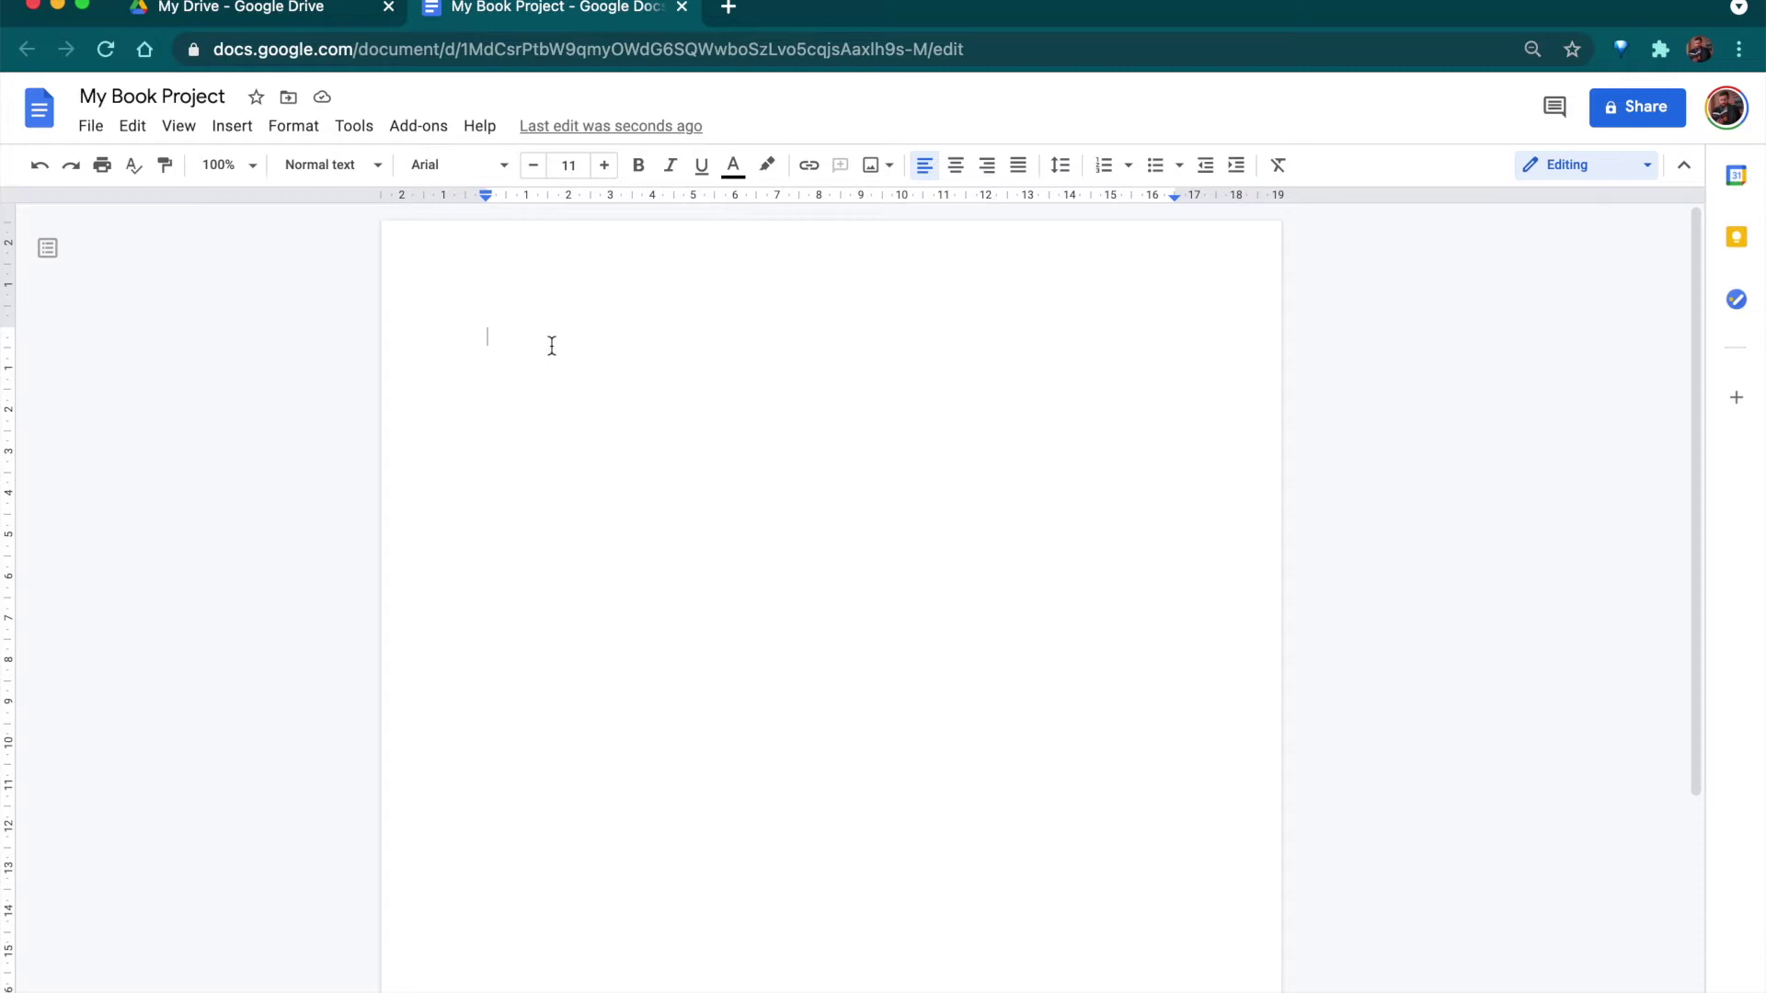
Create a second new document from the My Book Project document and name it "My Book Outline".
click(90, 130)
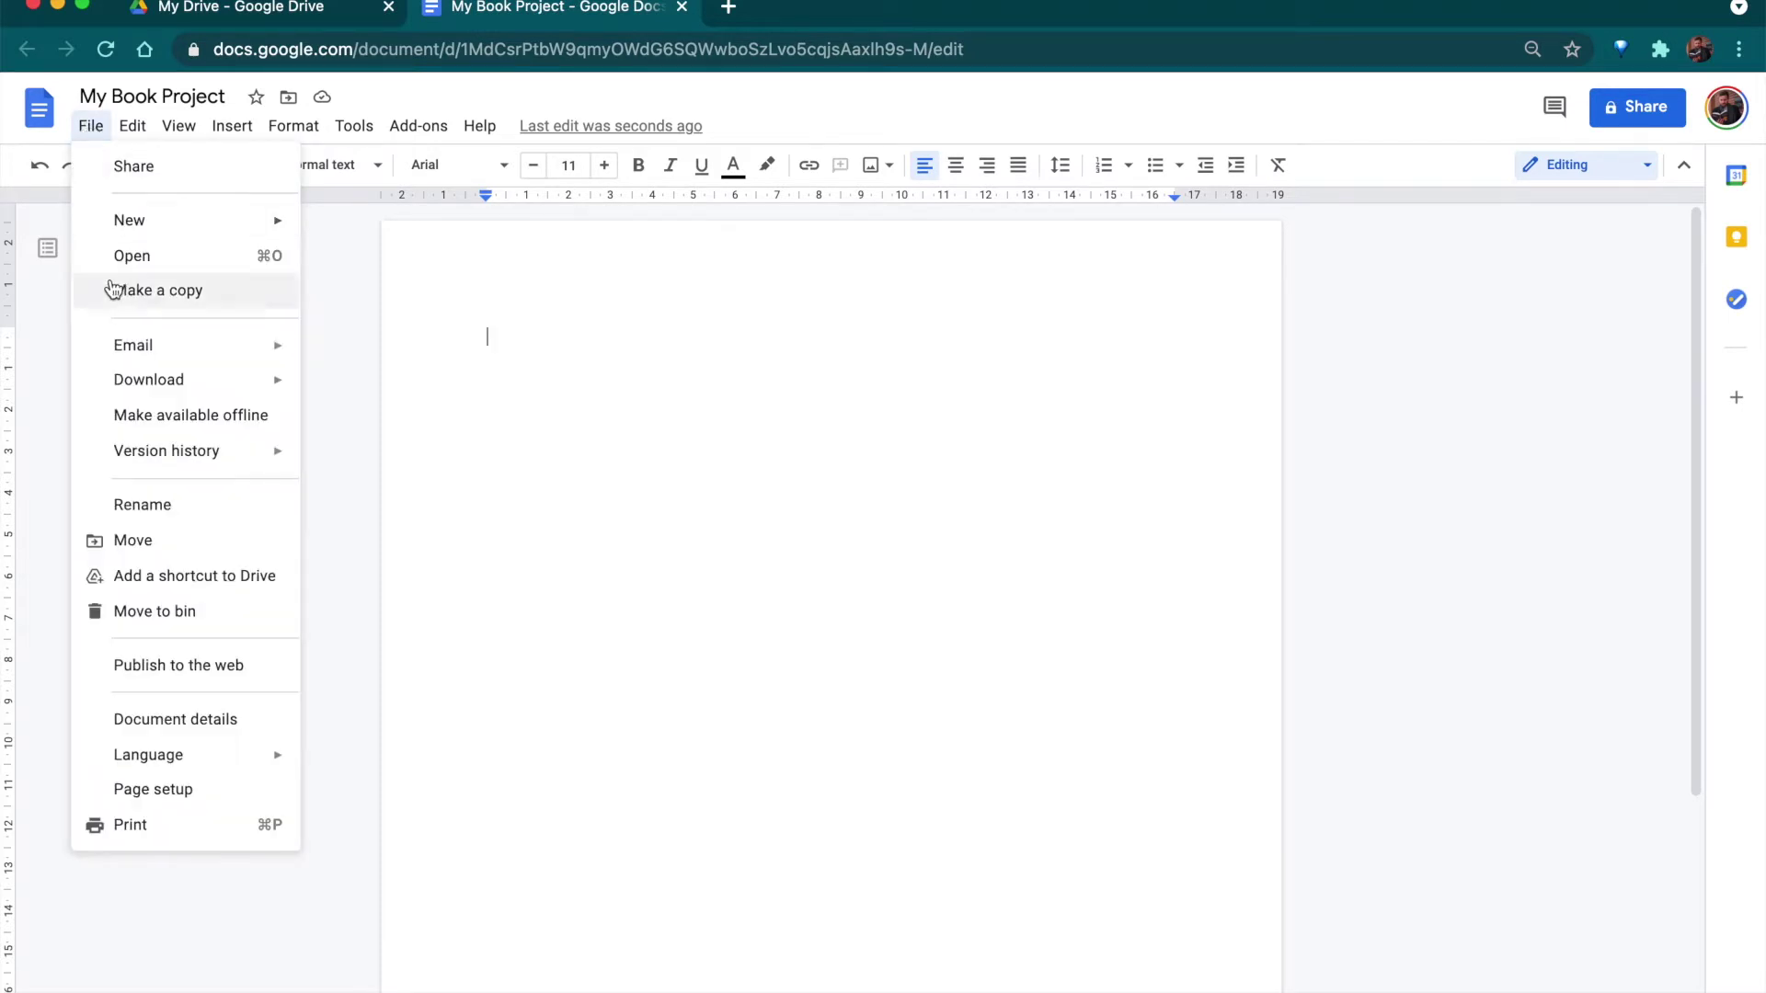
mouse_move(280, 226)
click(377, 227)
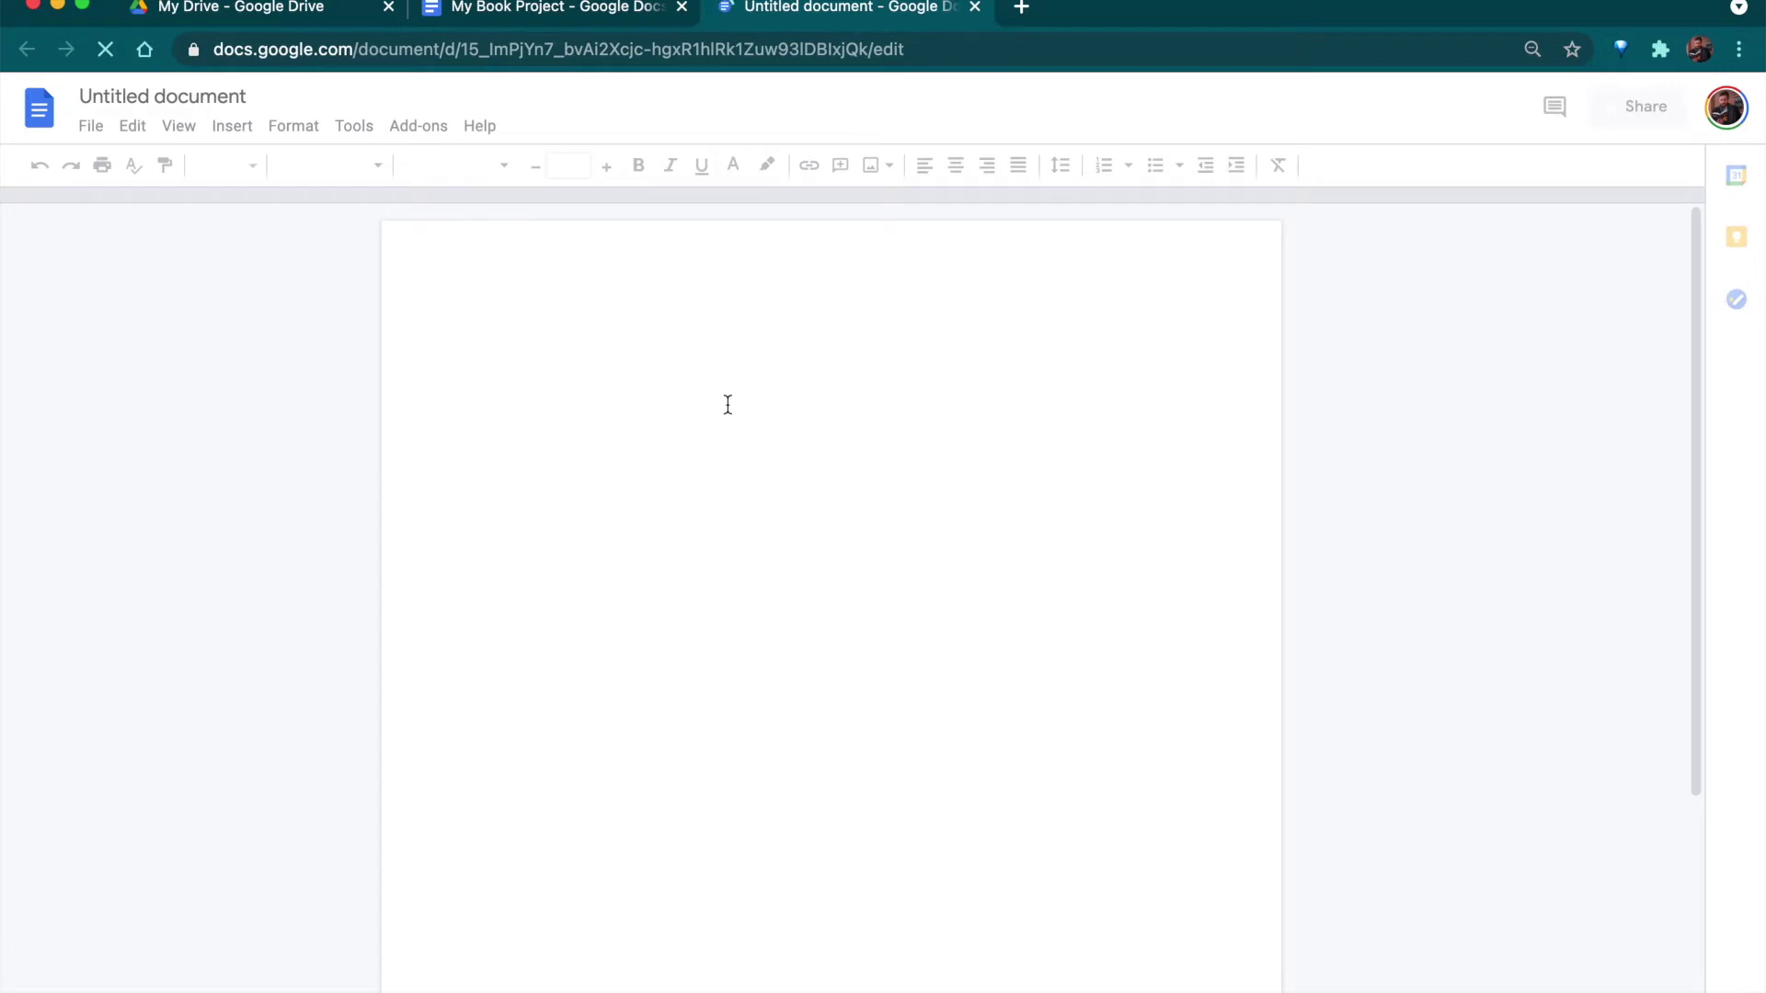
click(181, 95)
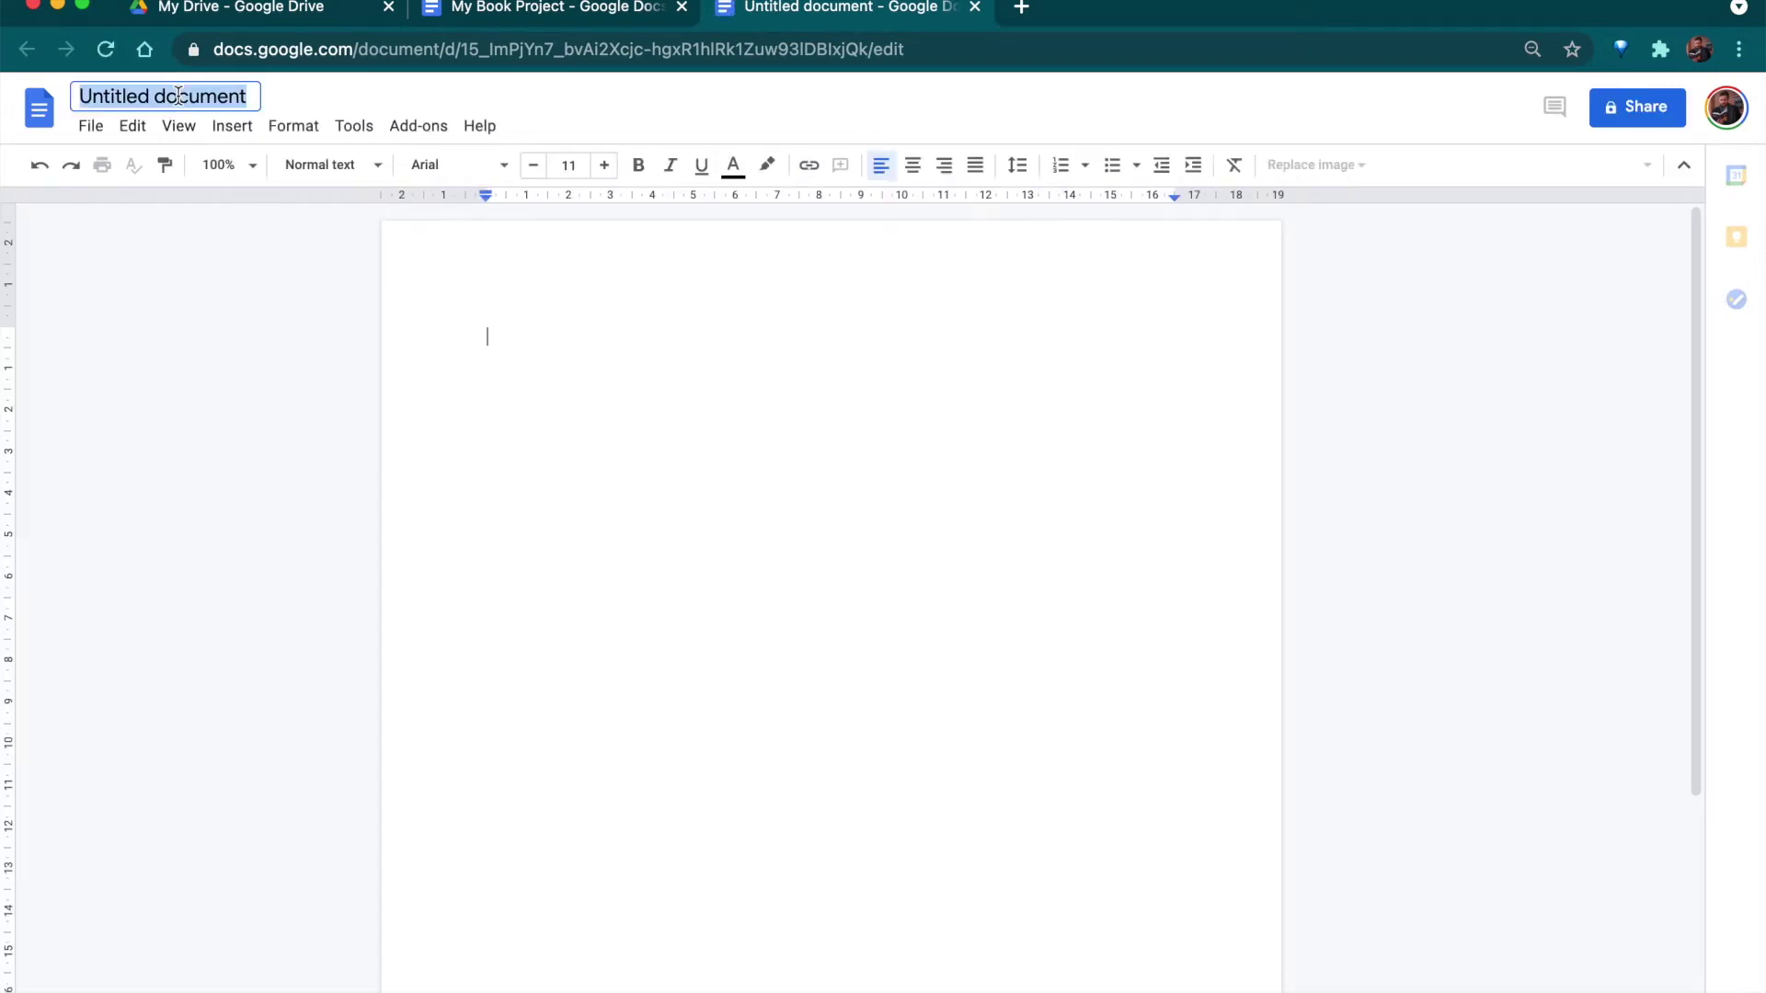
key(Right)
text(y)
key(super+a)
text(My Book )
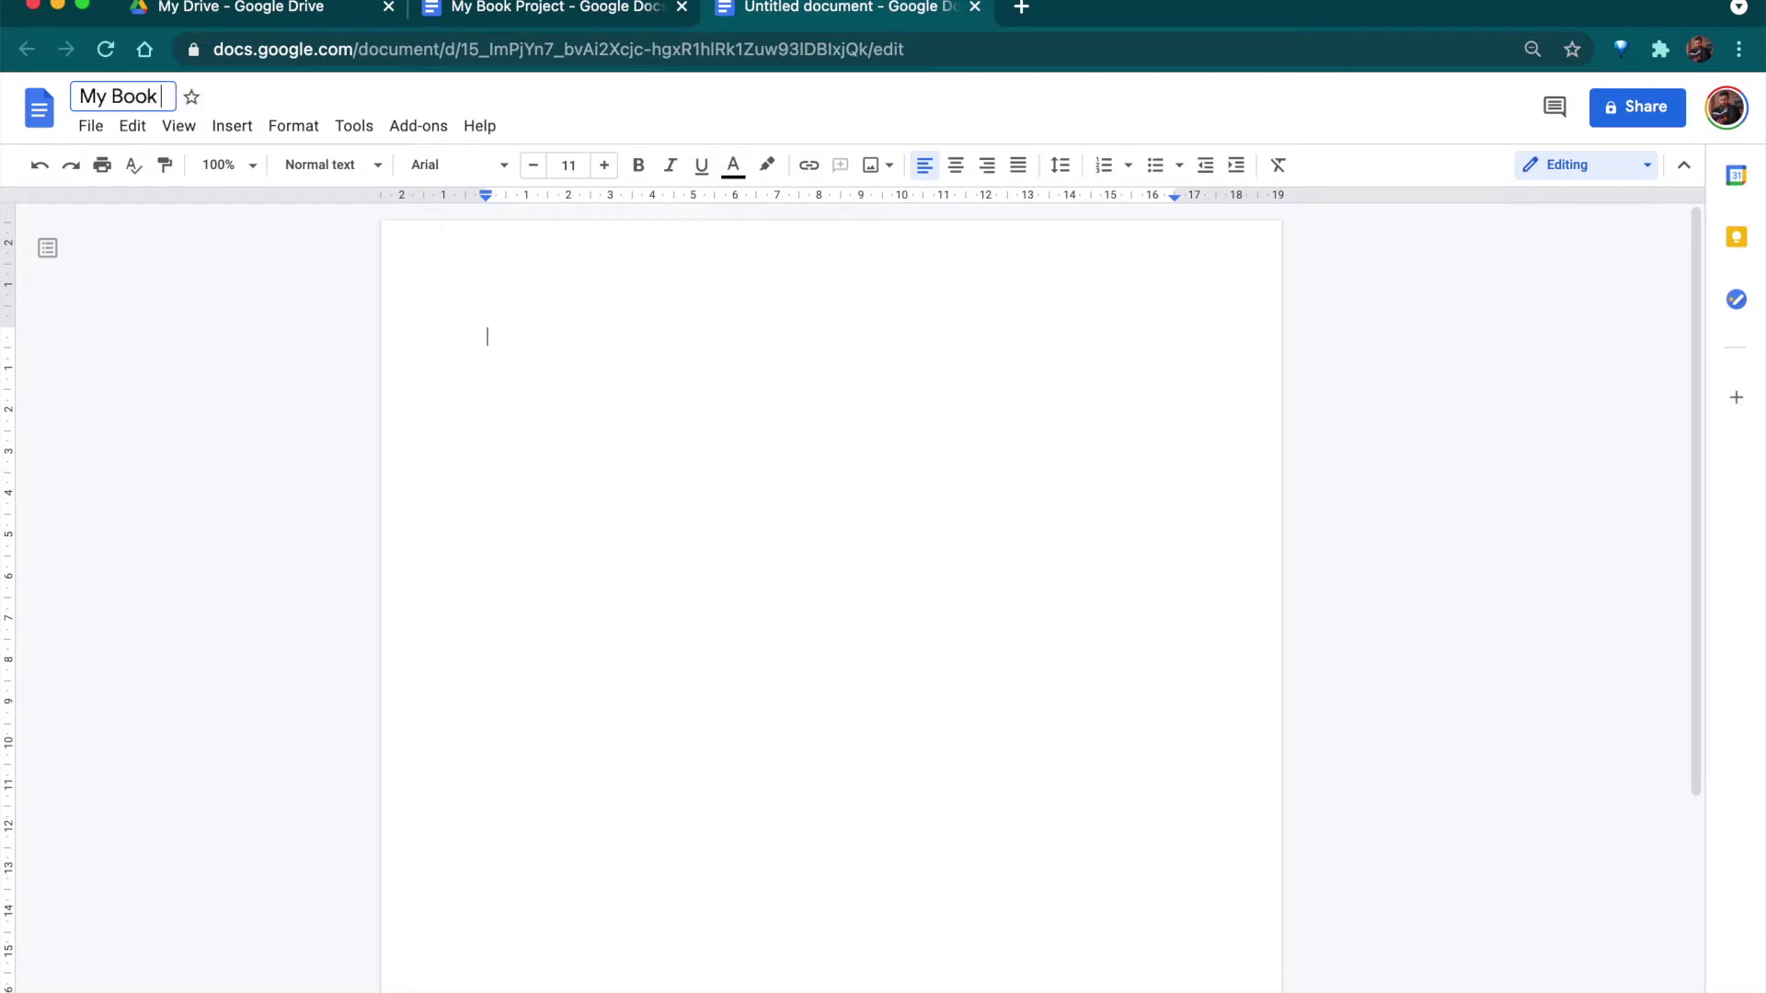
text(Outline)
Start a bulleted list in the body of My Book Outline with the entry "Ideas".
click(581, 340)
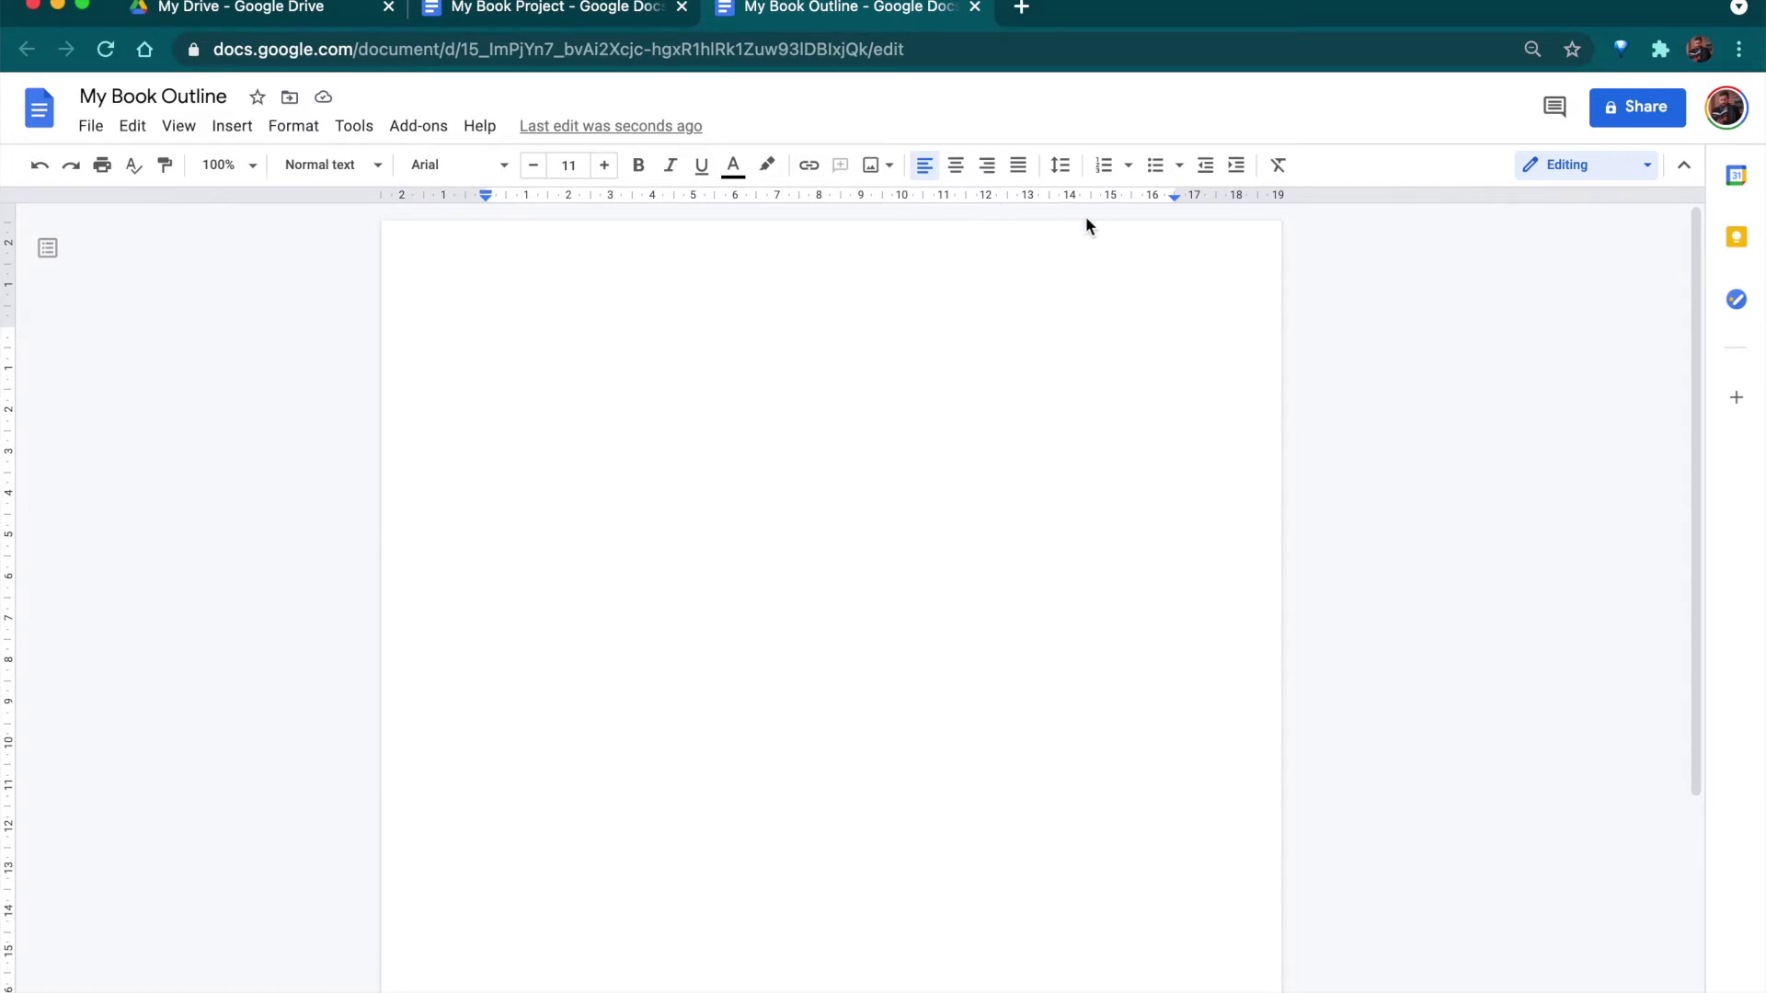
click(1155, 166)
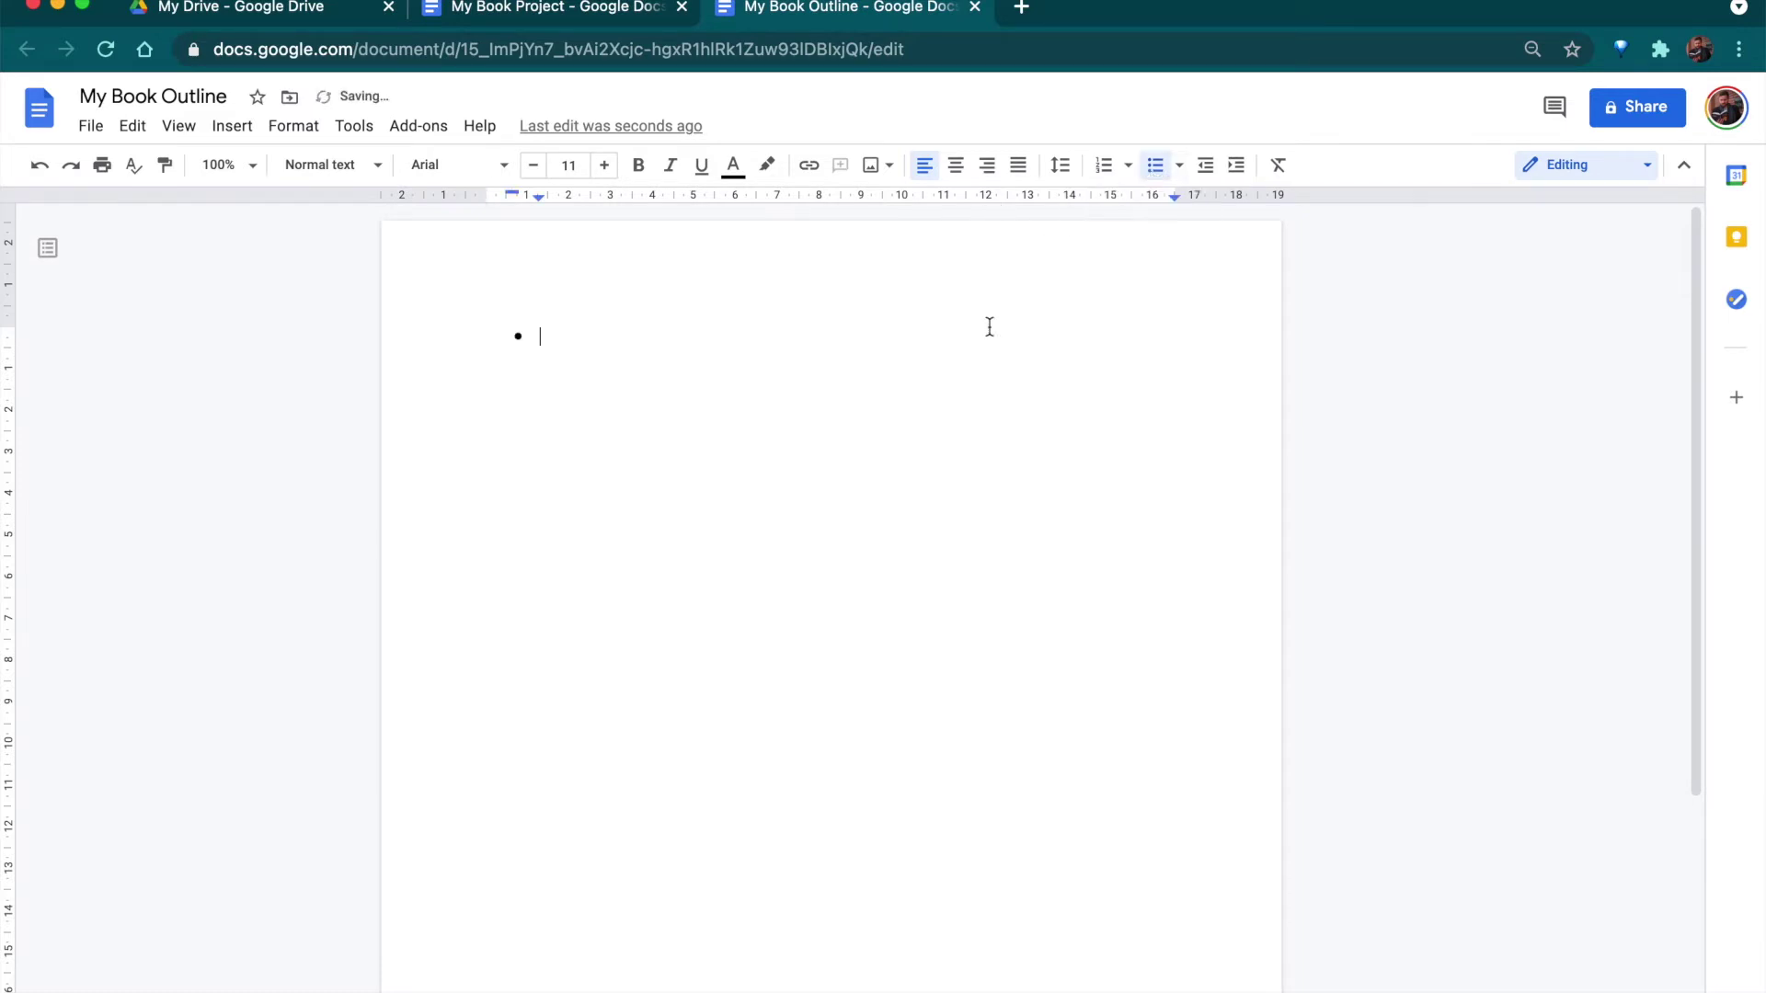
text(Ideas)
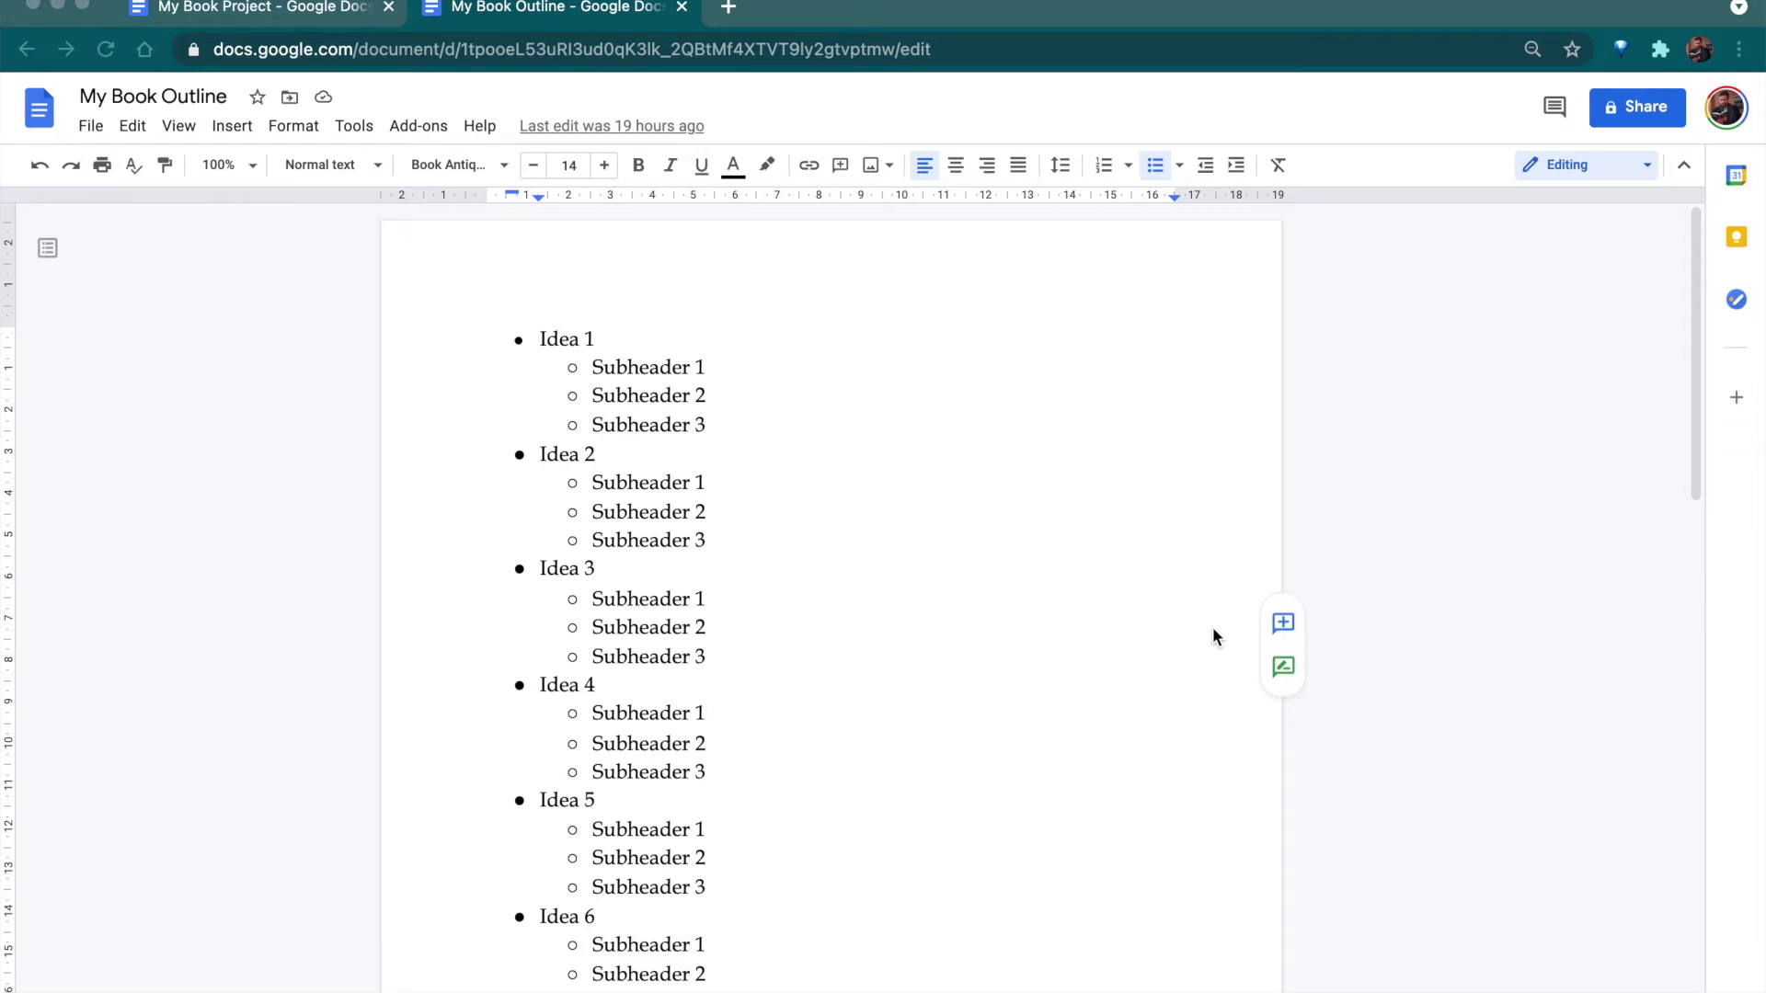
Look through the prepared My Book Outline document, examining how its ideas and nested subheaders are structured.
scroll(914, 587, down, 5)
scroll(913, 596, down, 6)
scroll(914, 596, up, 3)
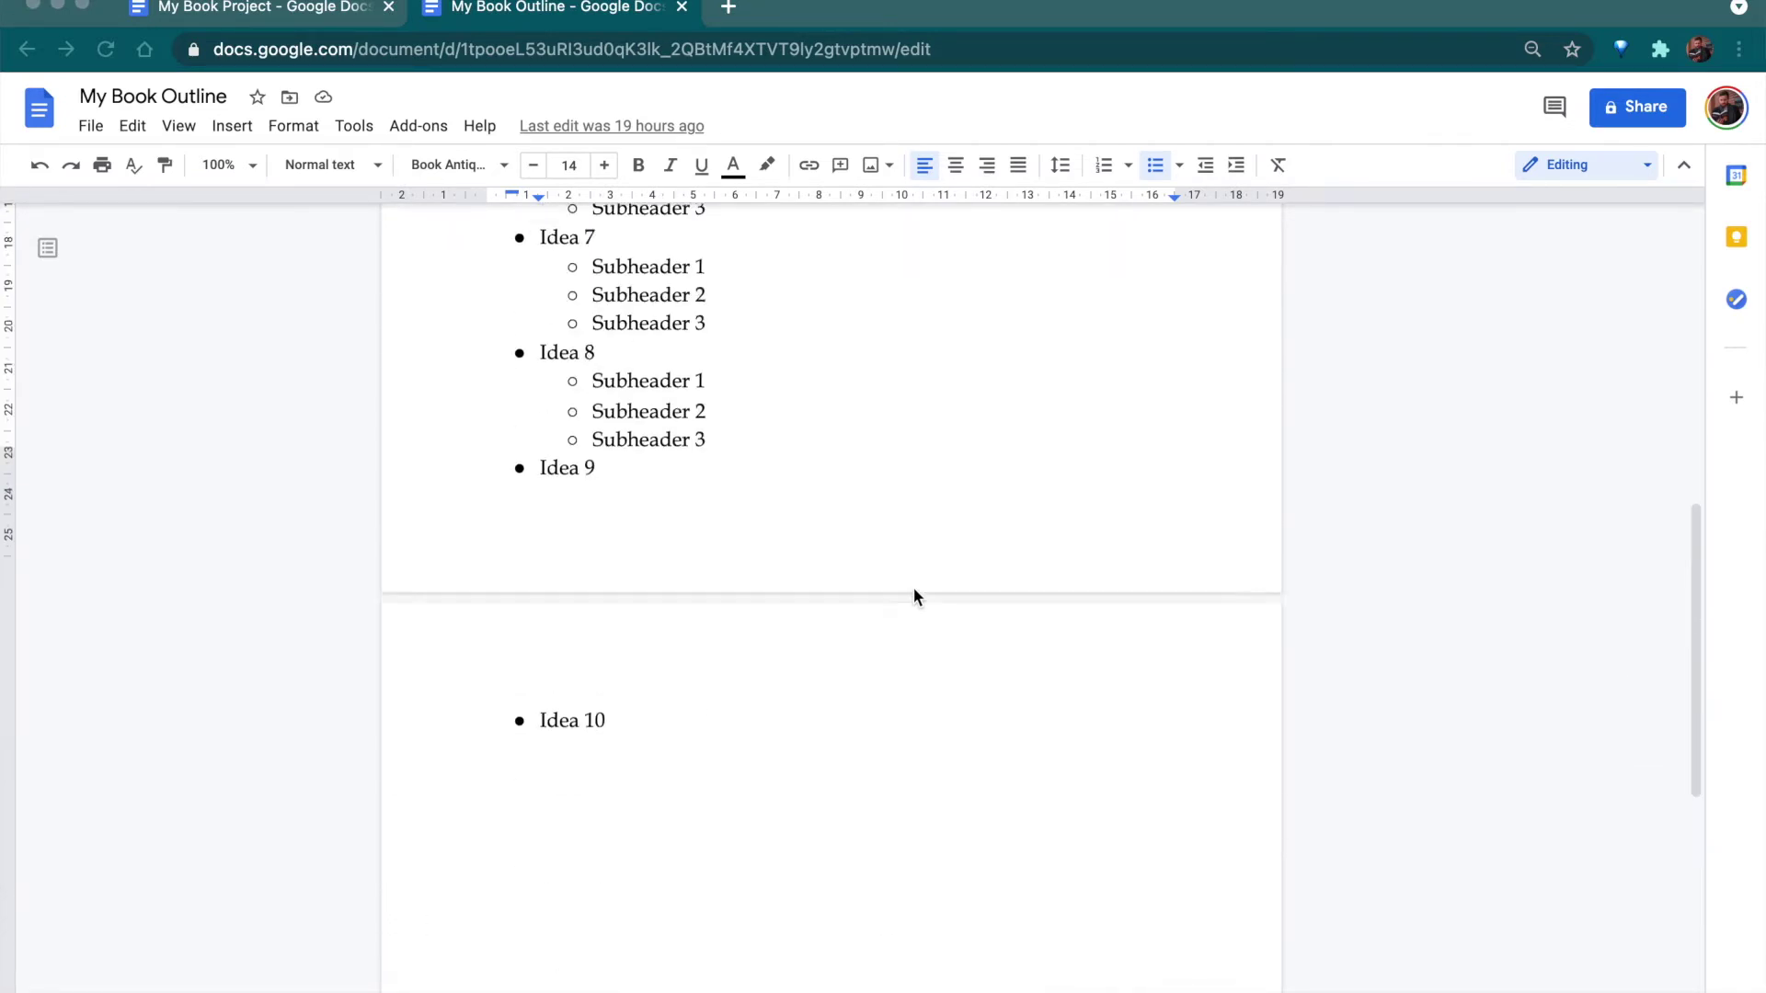
scroll(913, 596, up, 10)
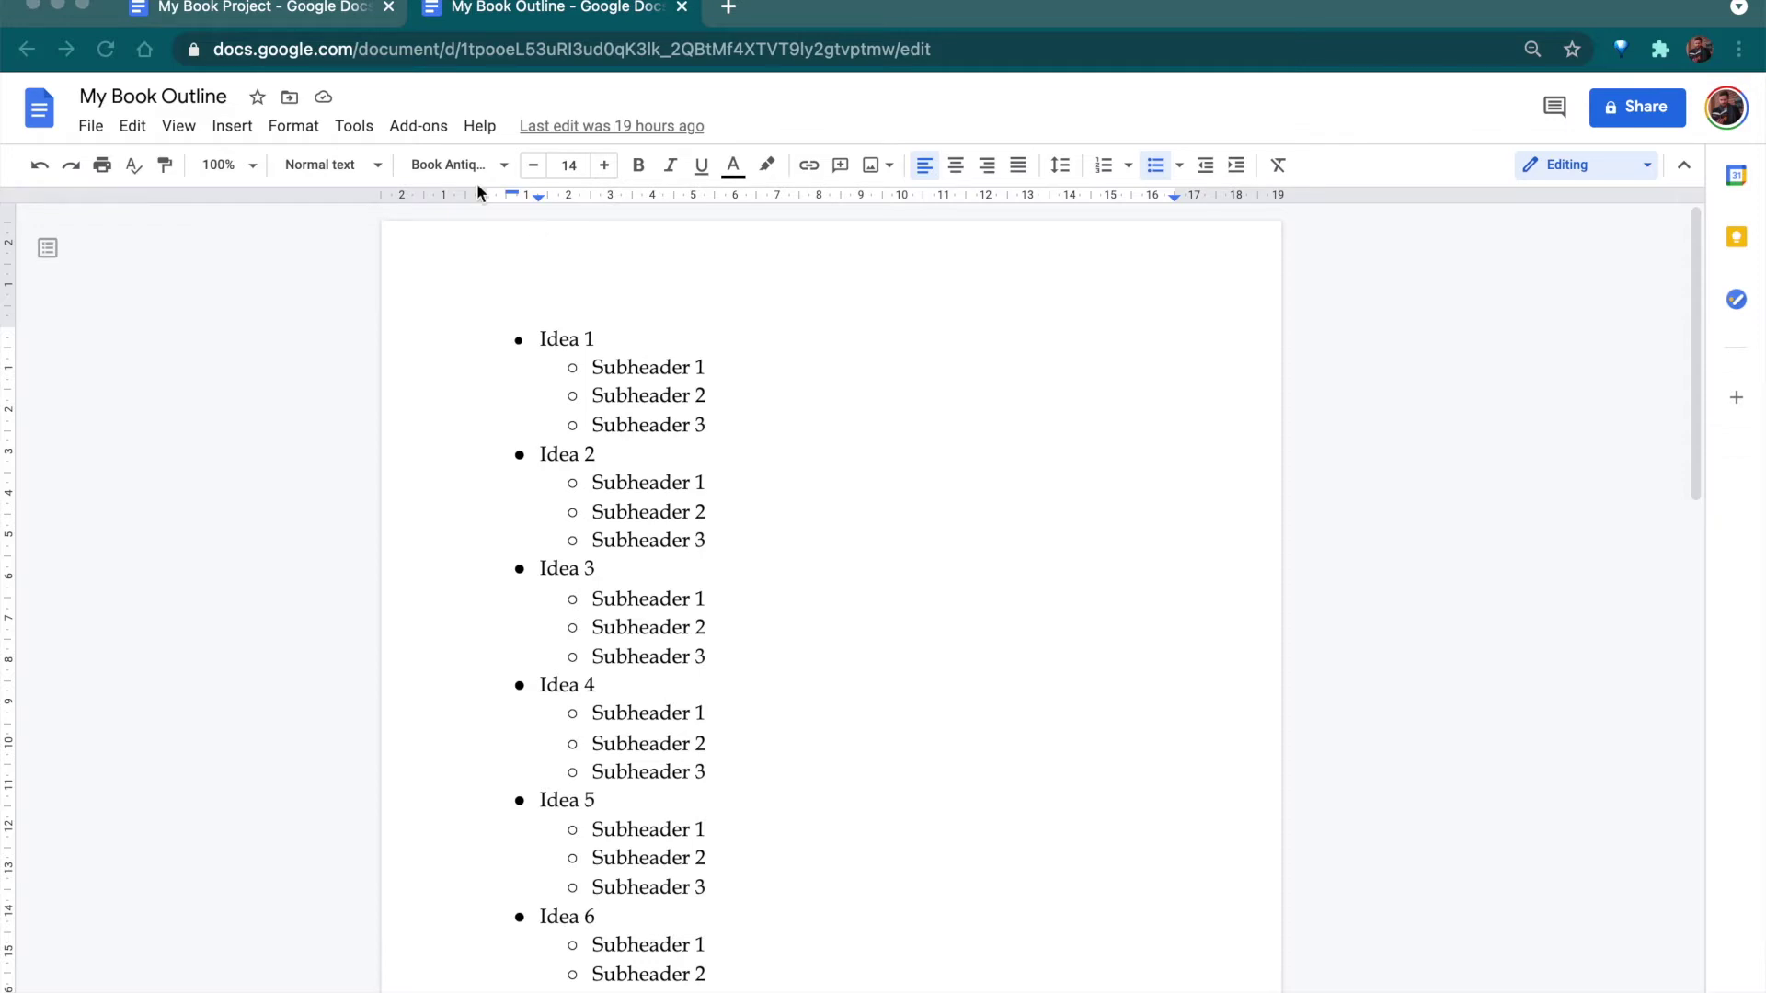
Switch to the My Book Project document and examine the title page's title, subtitle, author name, date and place lines.
click(280, 12)
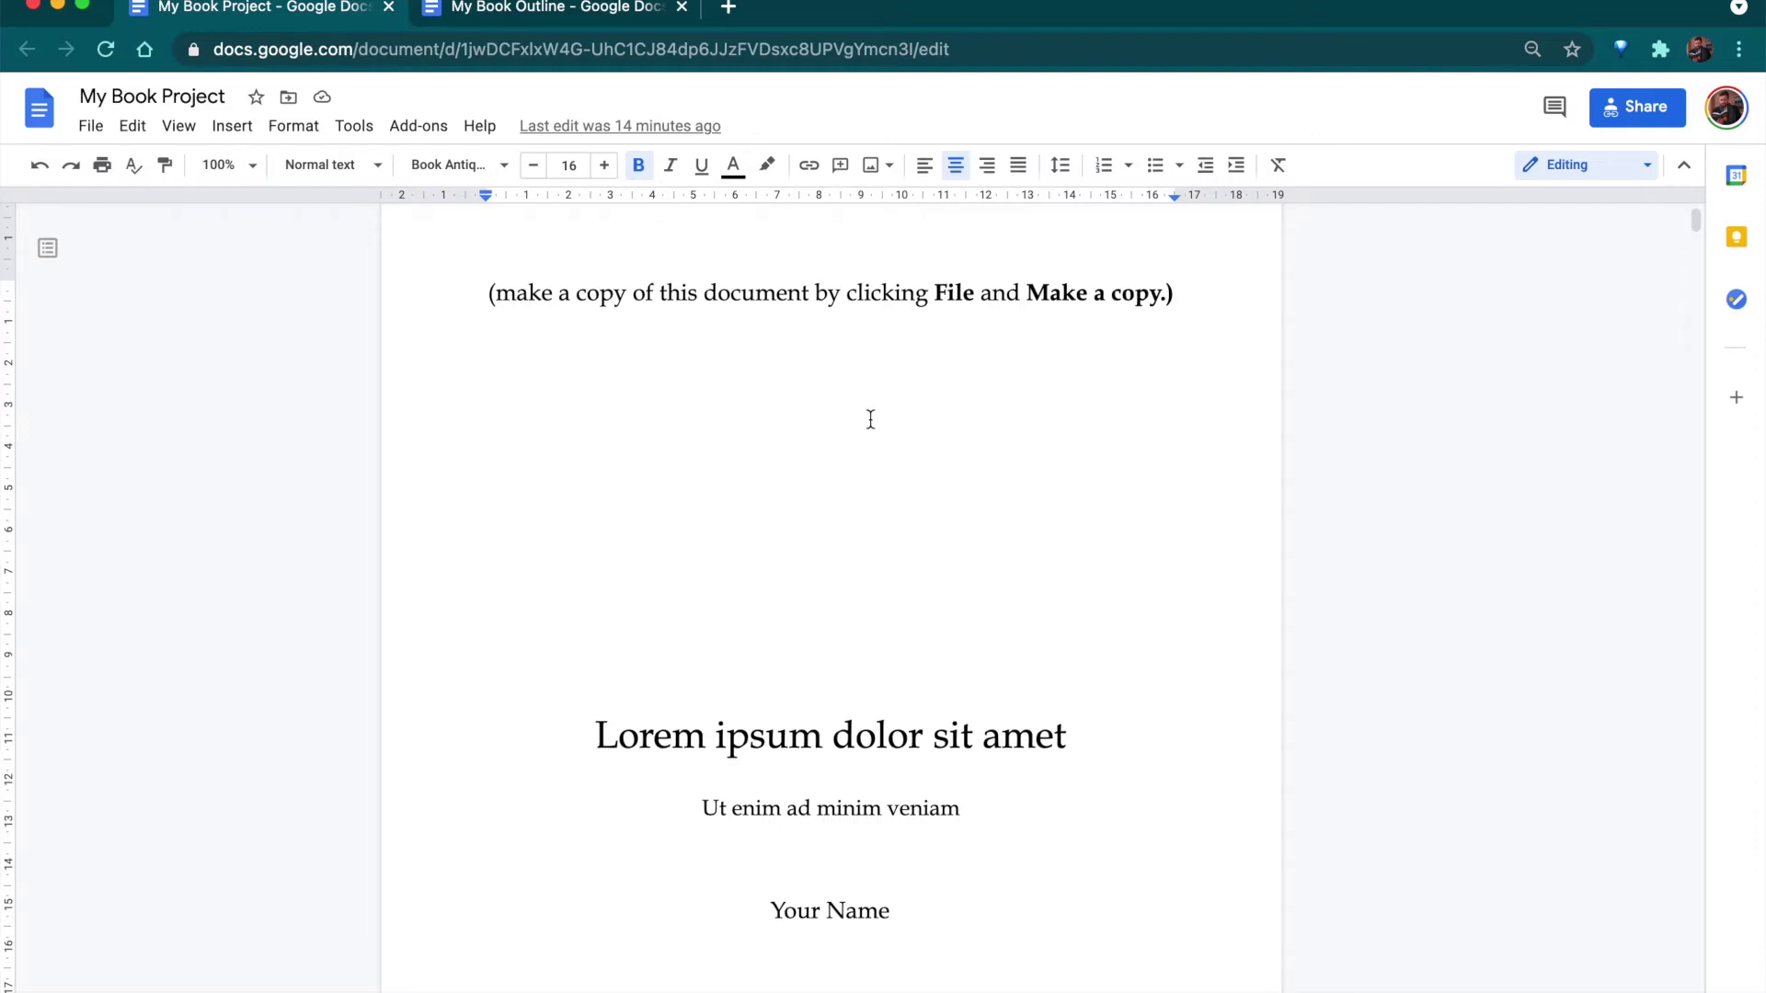
scroll(870, 419, down, 2)
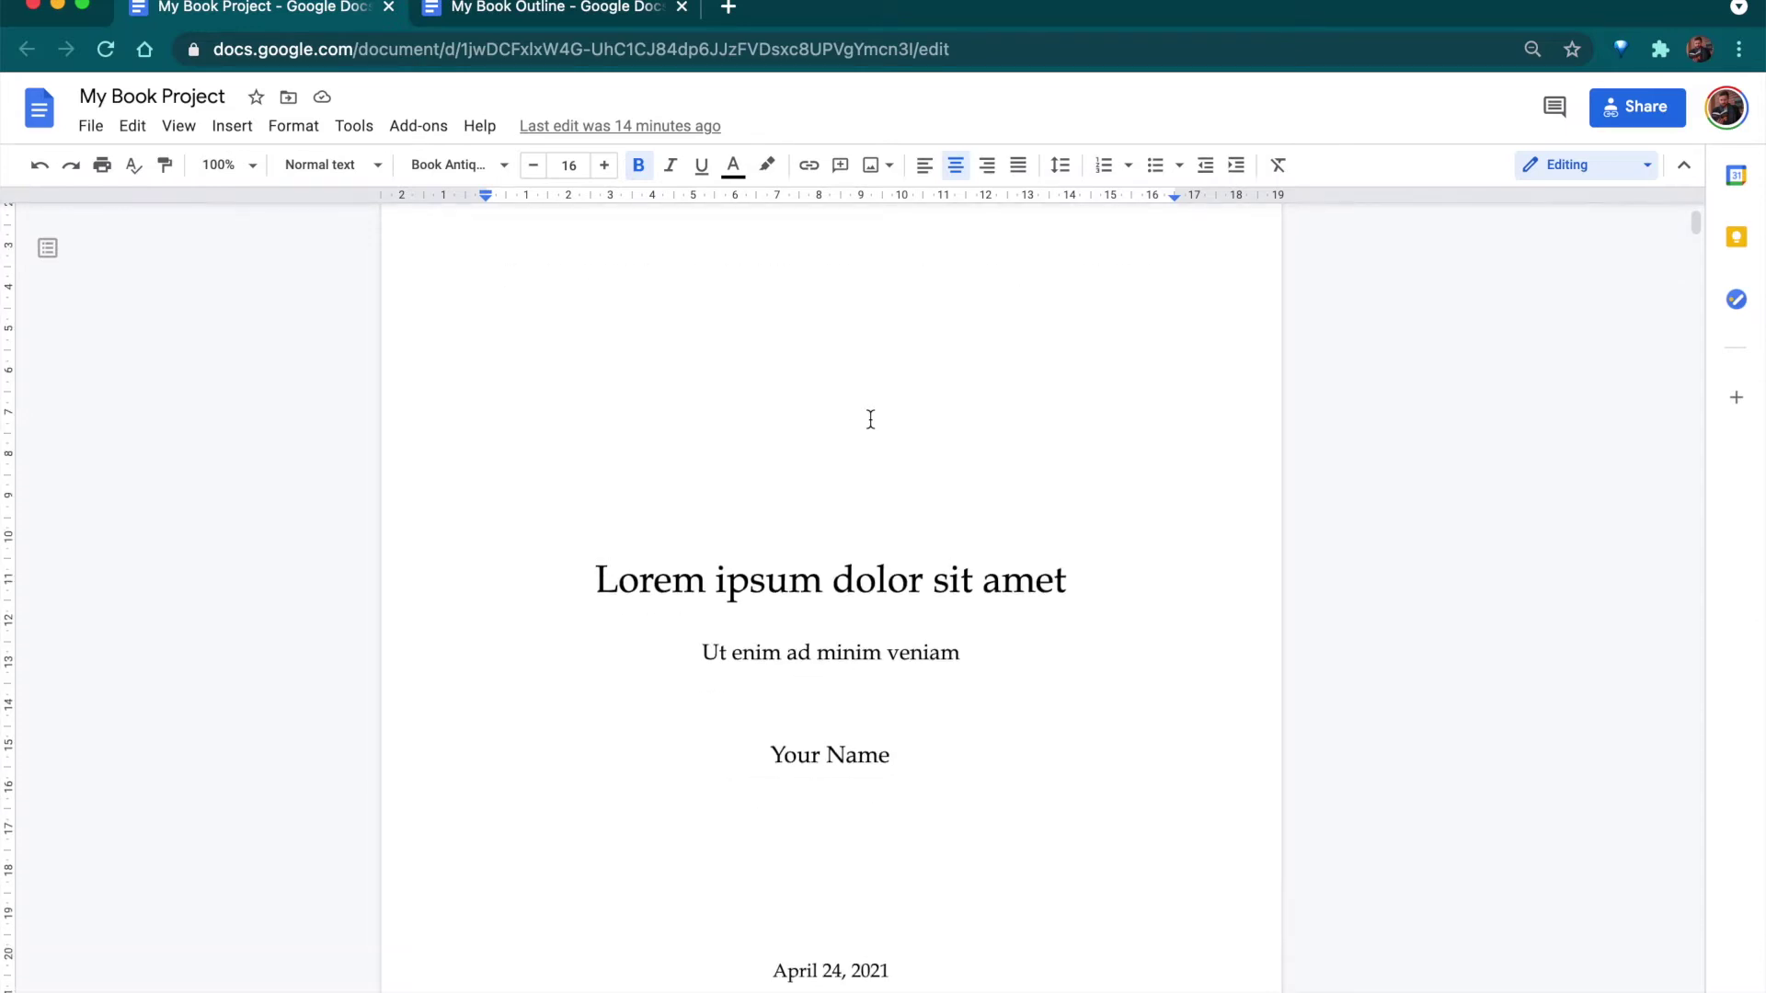
drag(562, 577, 1097, 601)
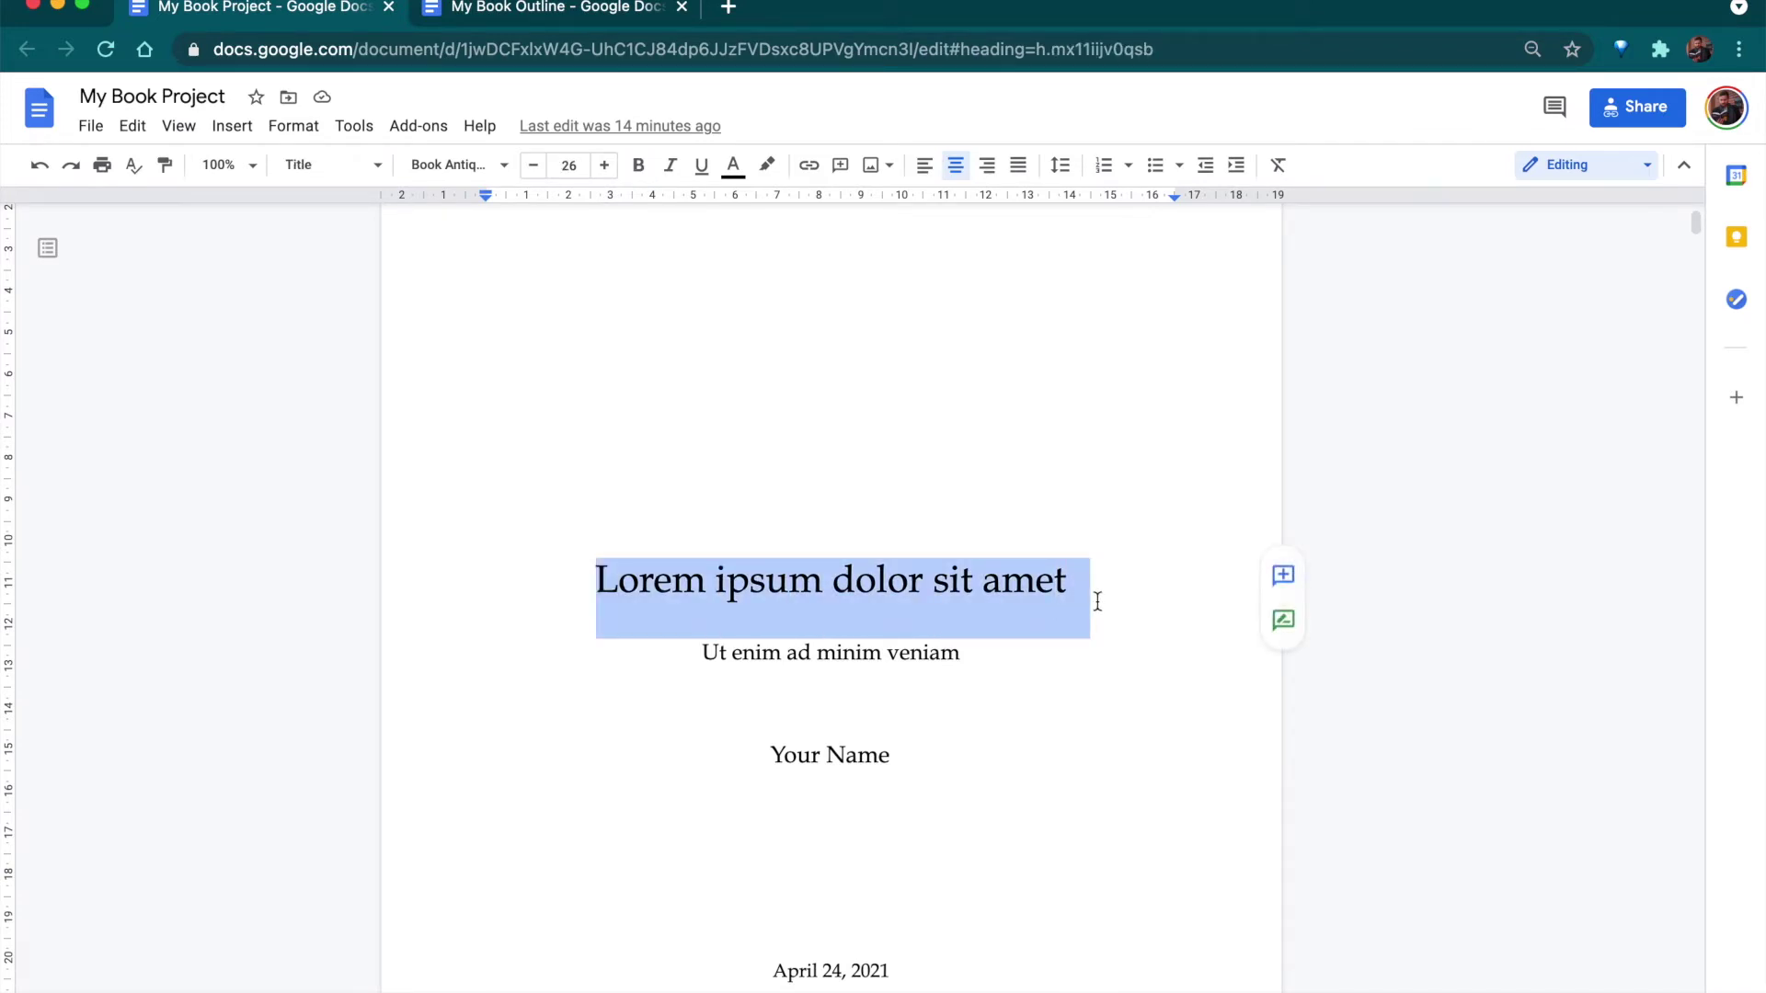
click(625, 671)
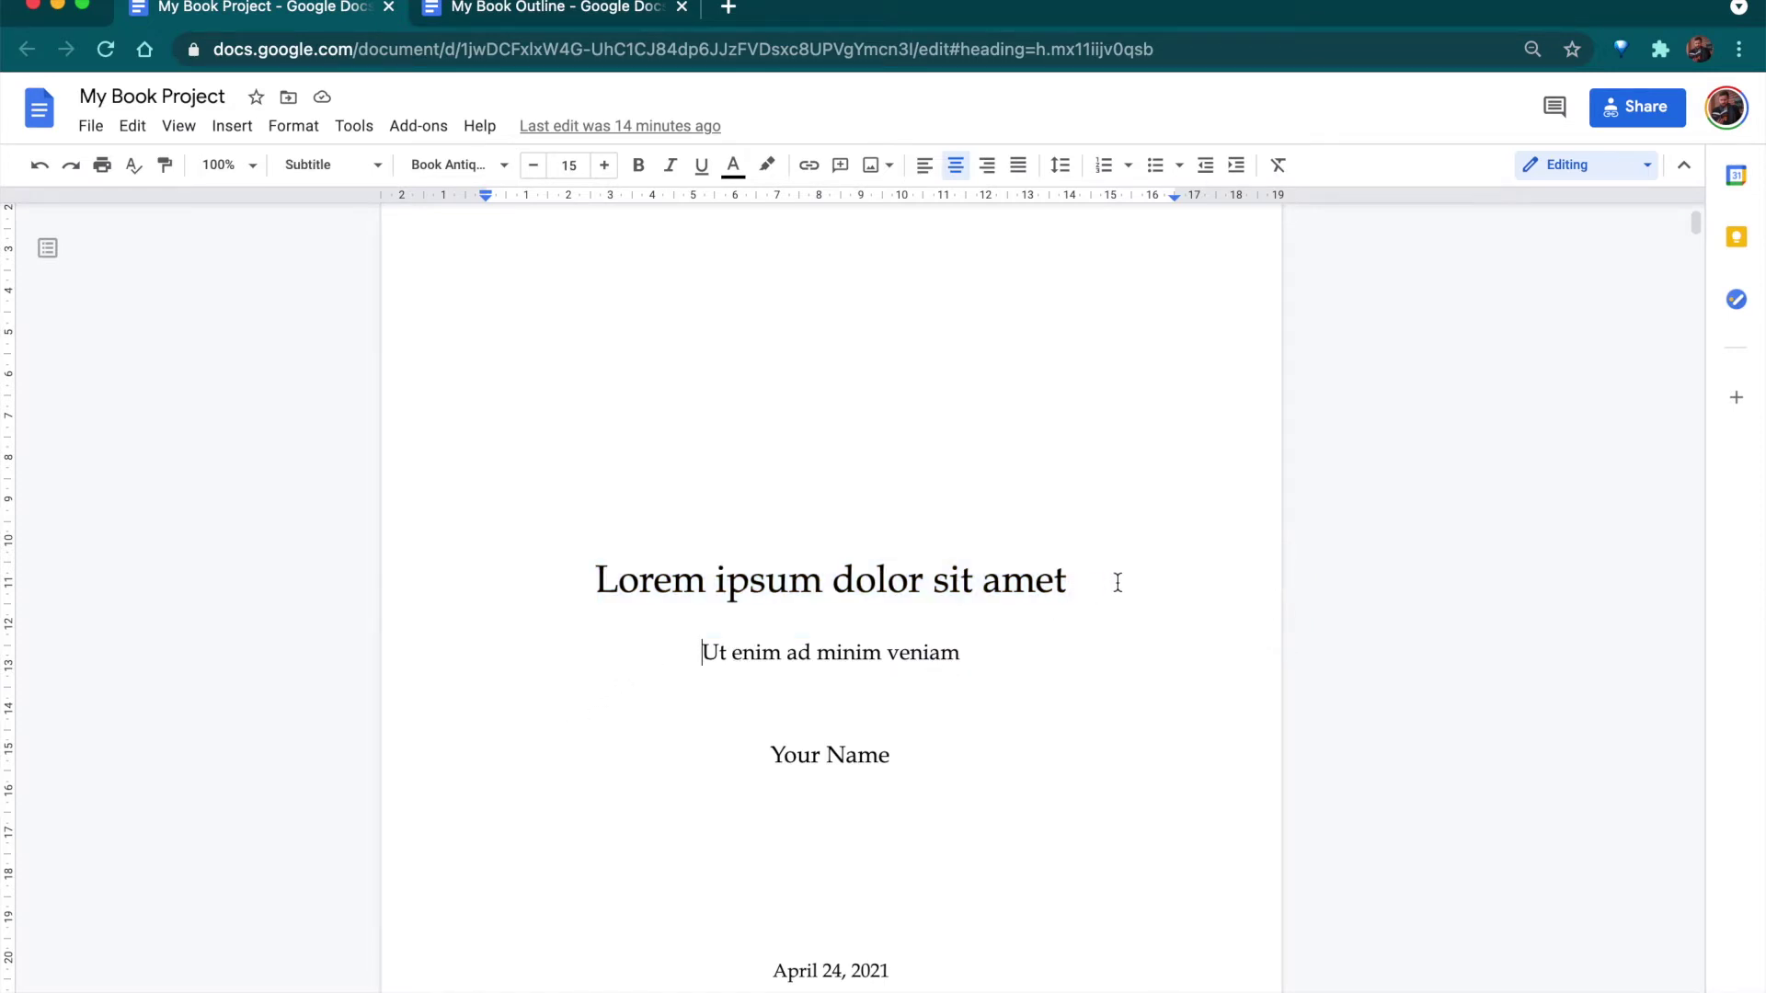
drag(726, 757, 982, 757)
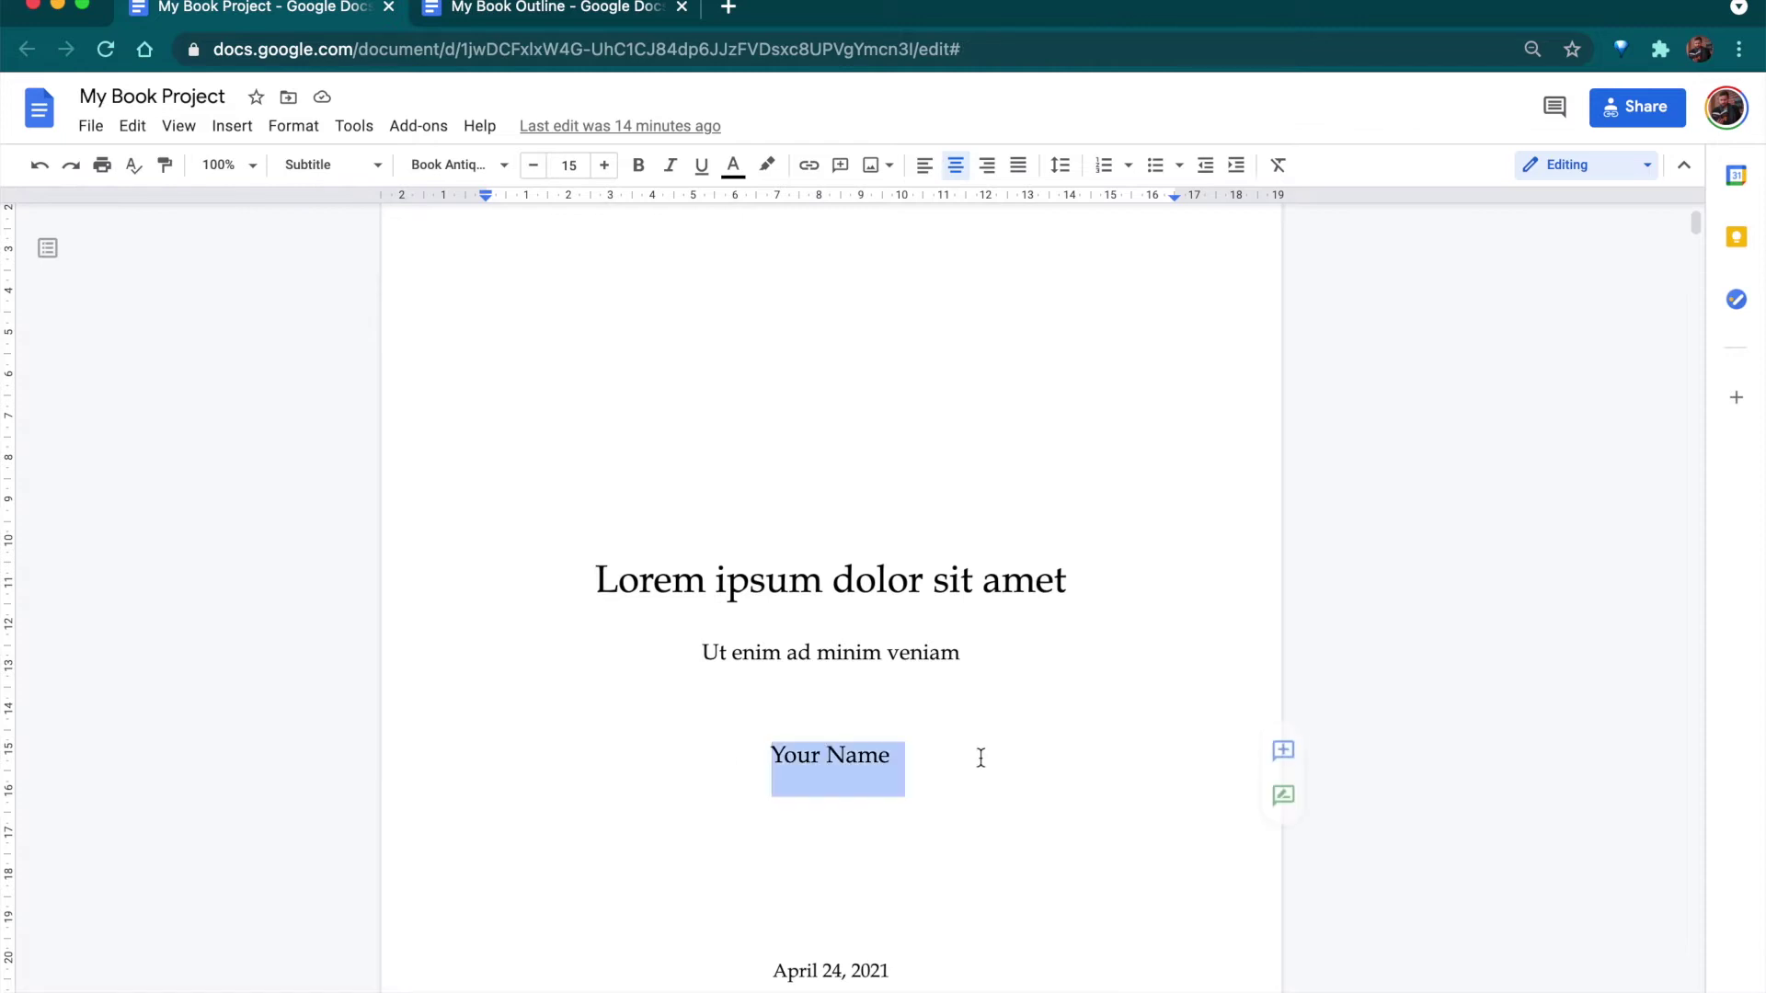
scroll(977, 757, down, 3)
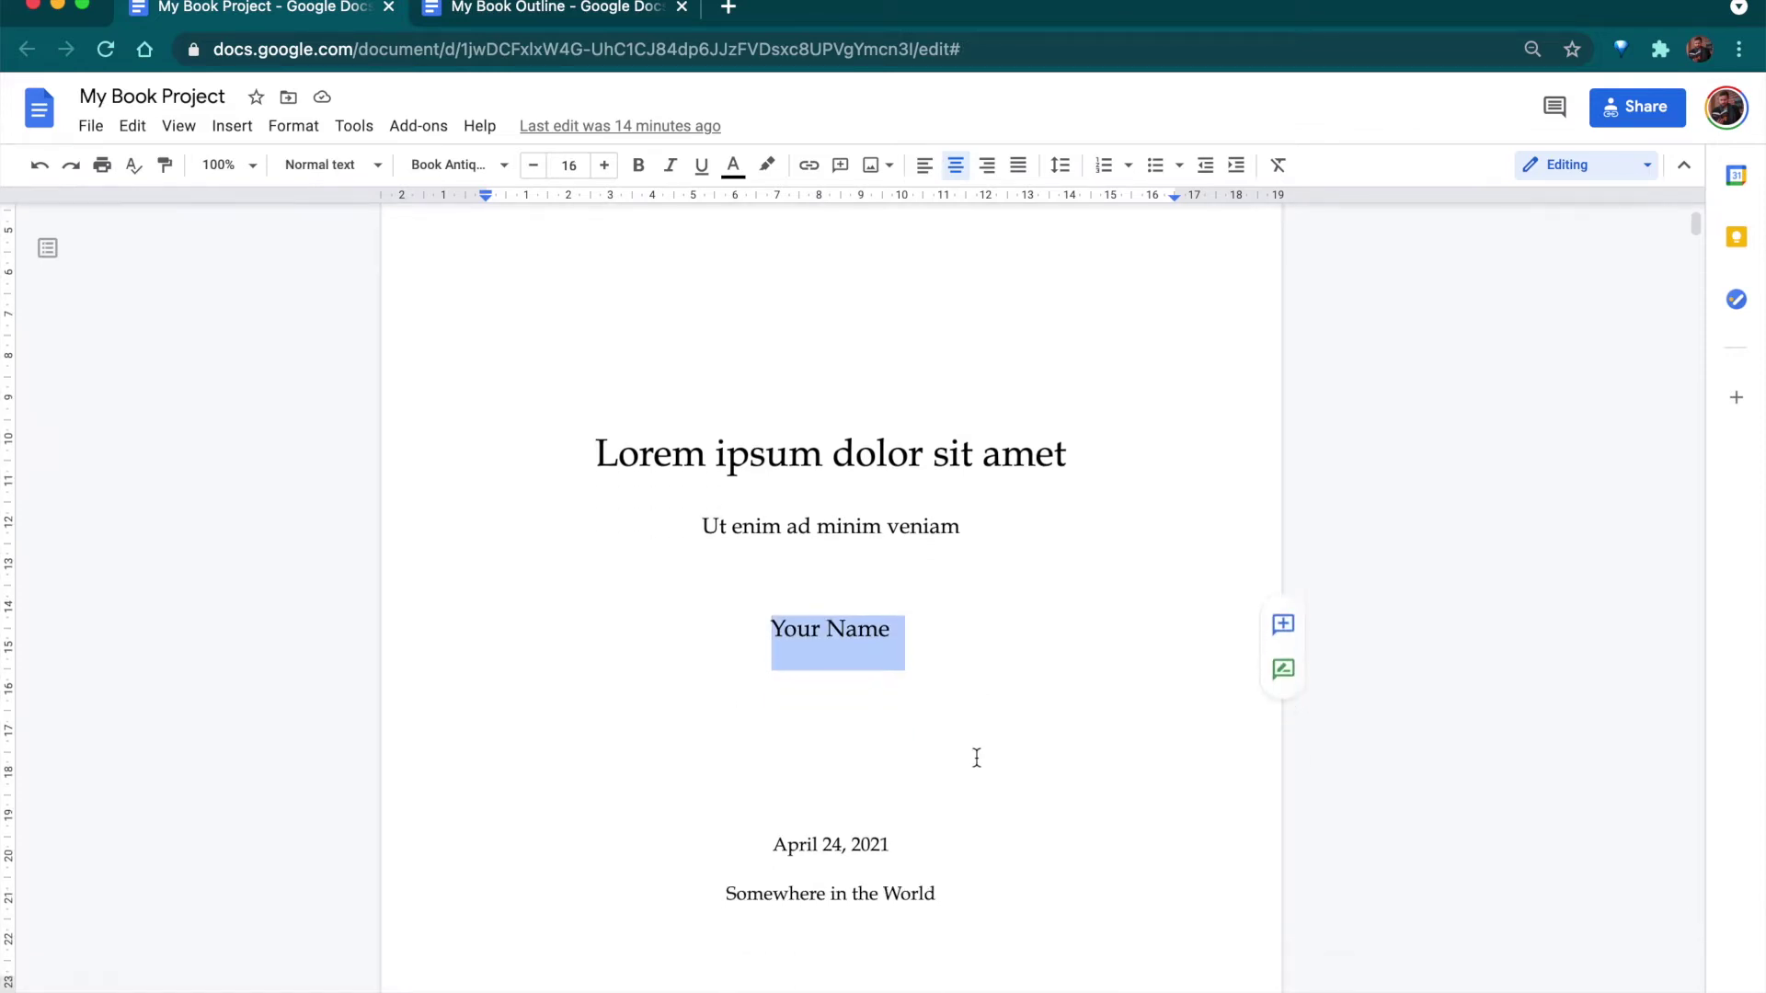
drag(748, 805, 954, 811)
drag(655, 862, 957, 859)
click(959, 857)
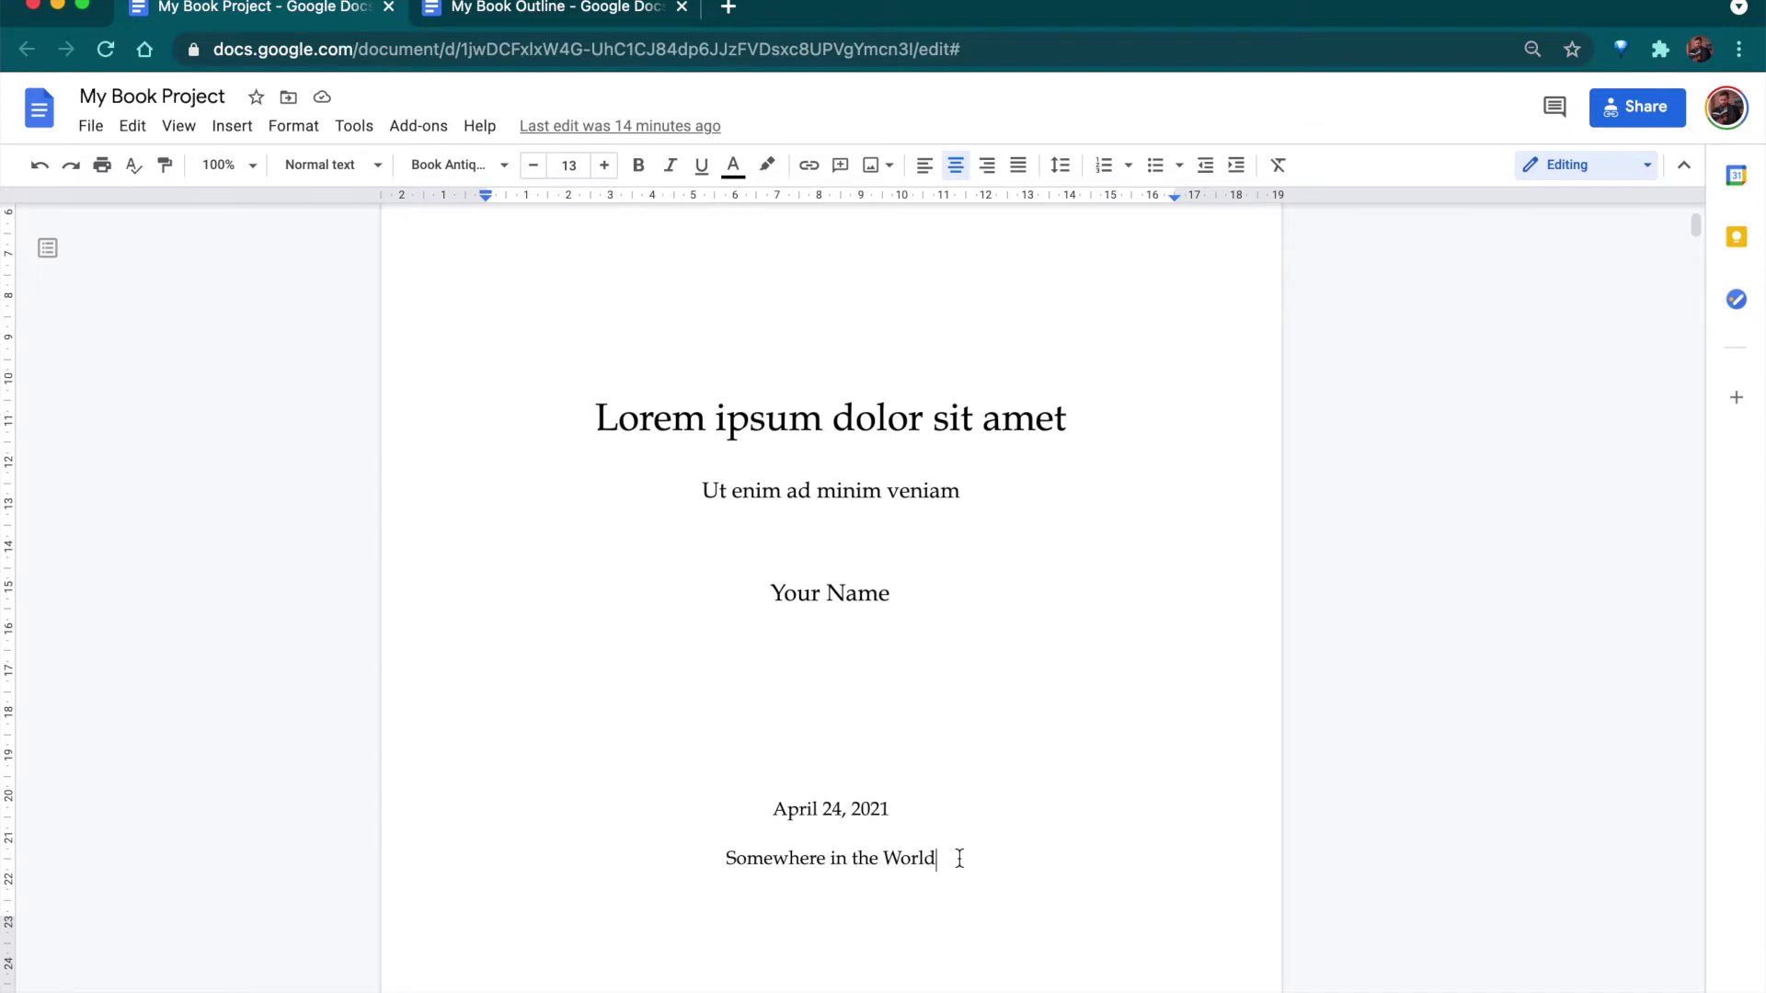
Return to the start of the title page and view the list of available fonts without choosing another one.
scroll(960, 857, up, 5)
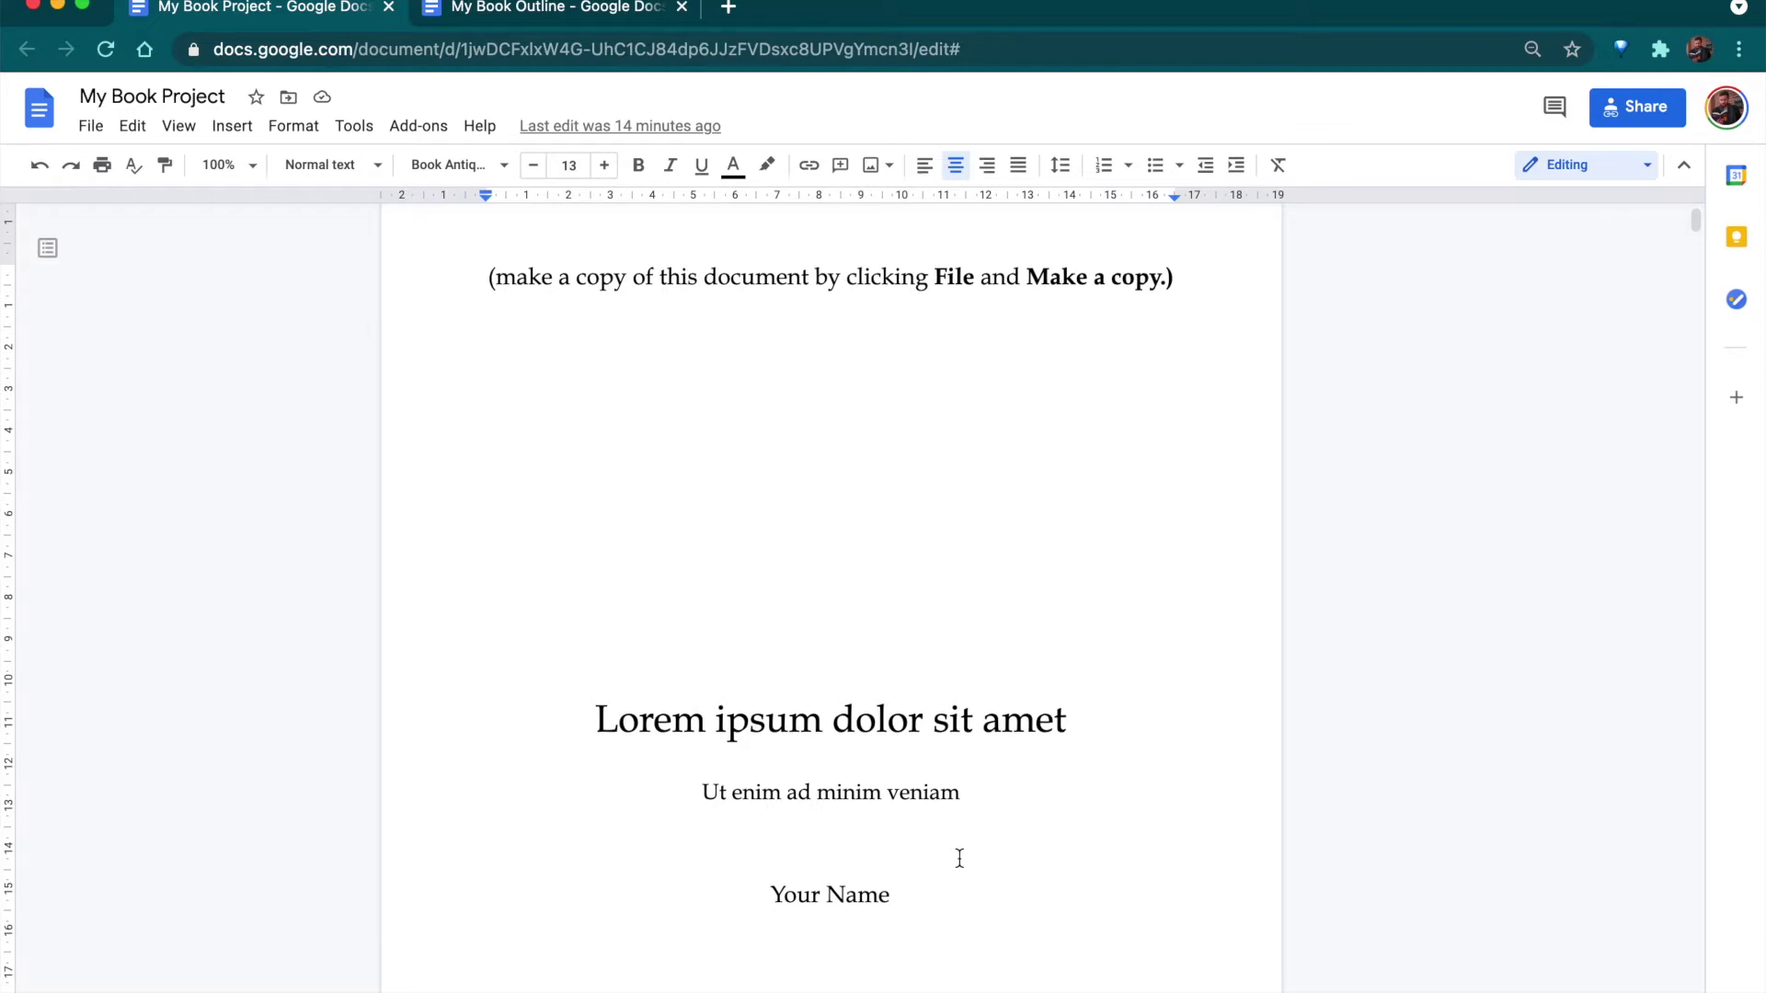
scroll(960, 859, down, 1)
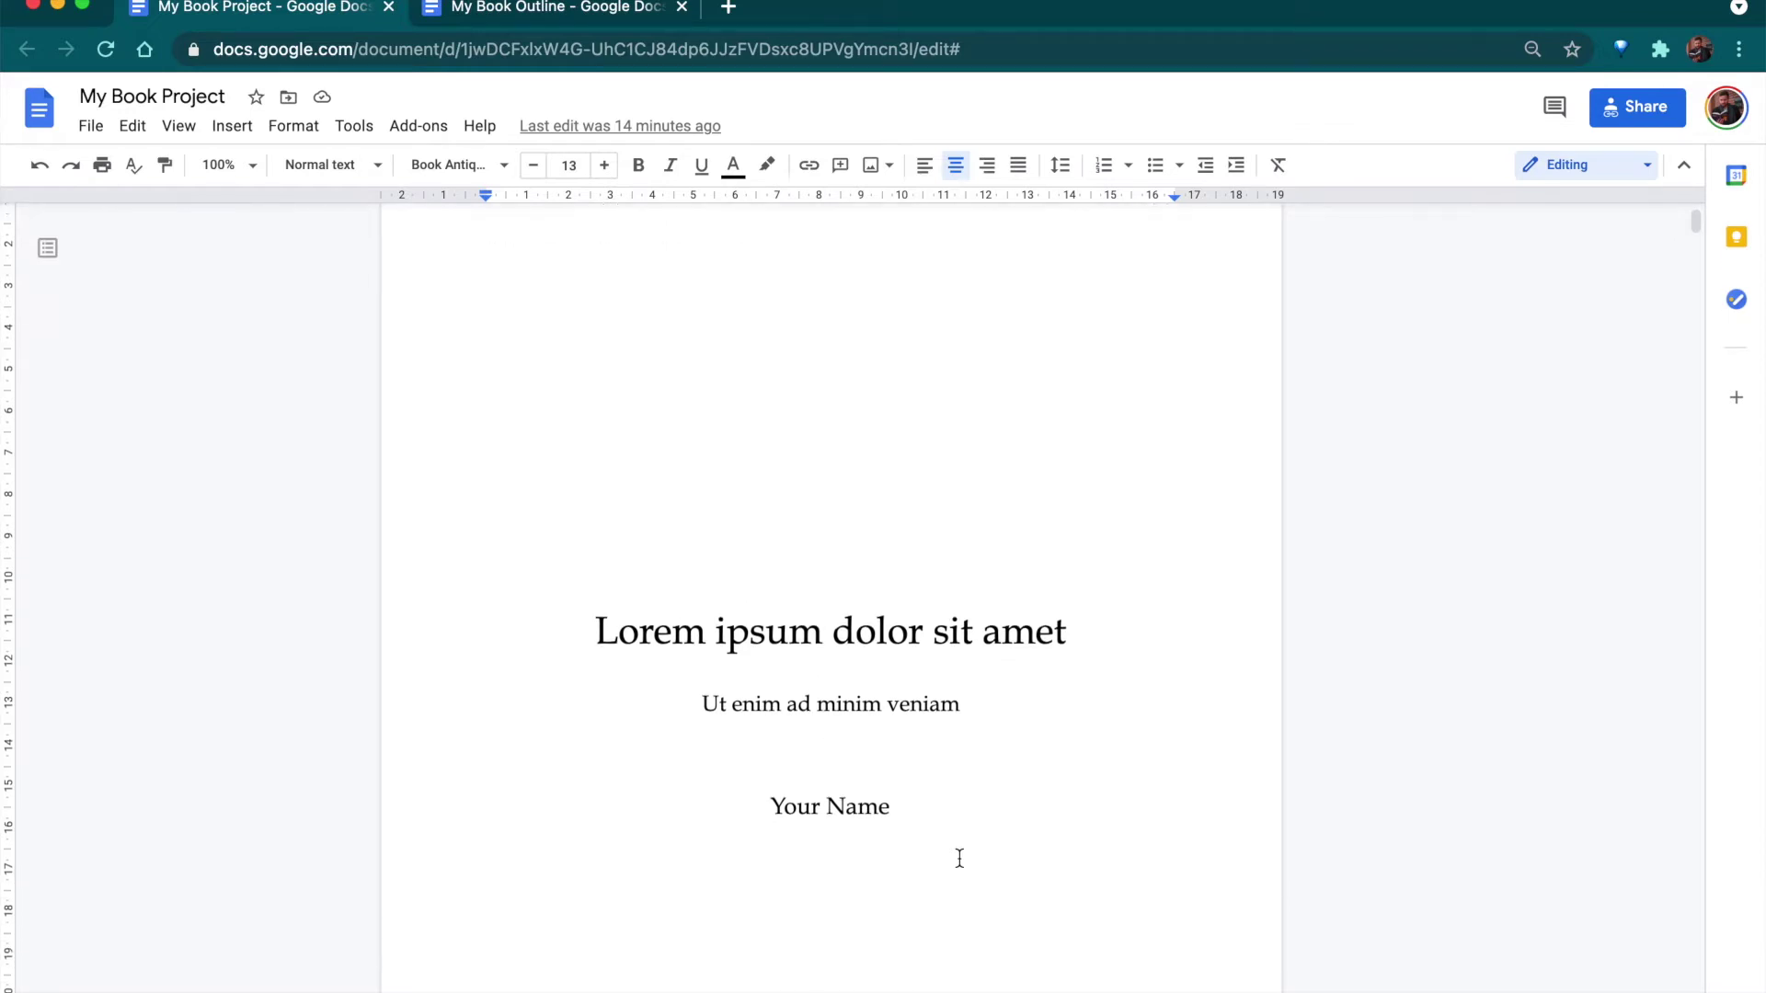
scroll(959, 859, up, 2)
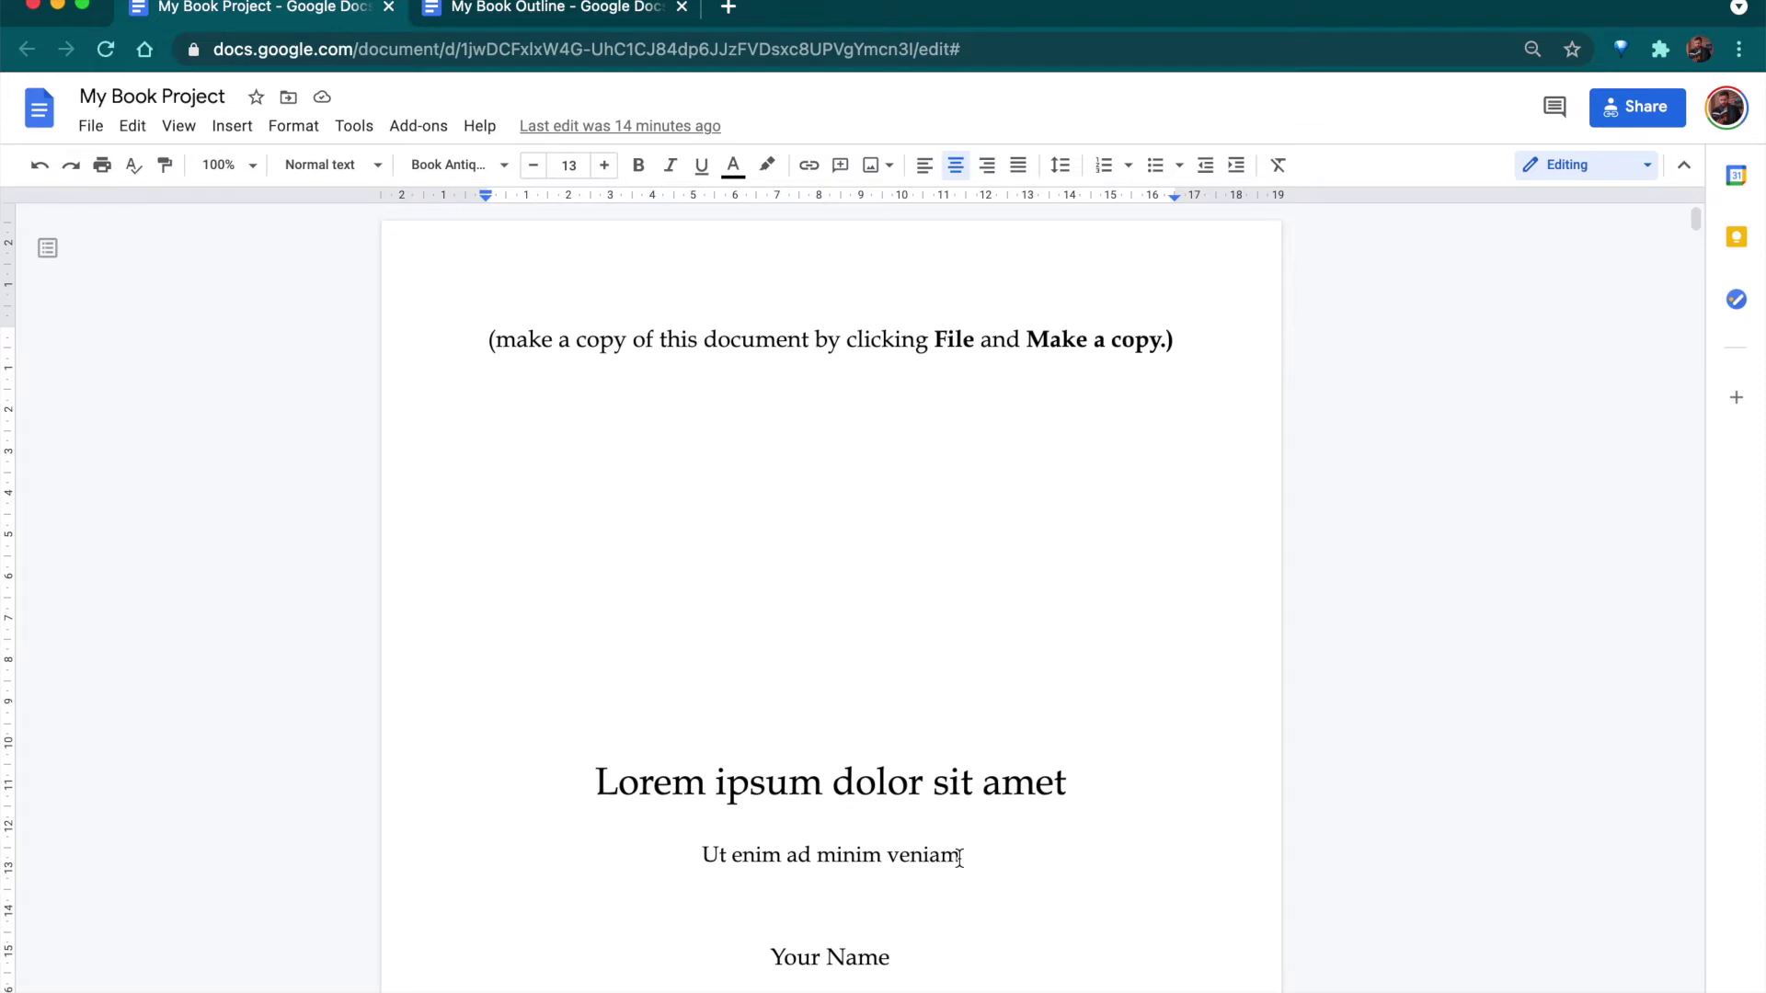
click(493, 165)
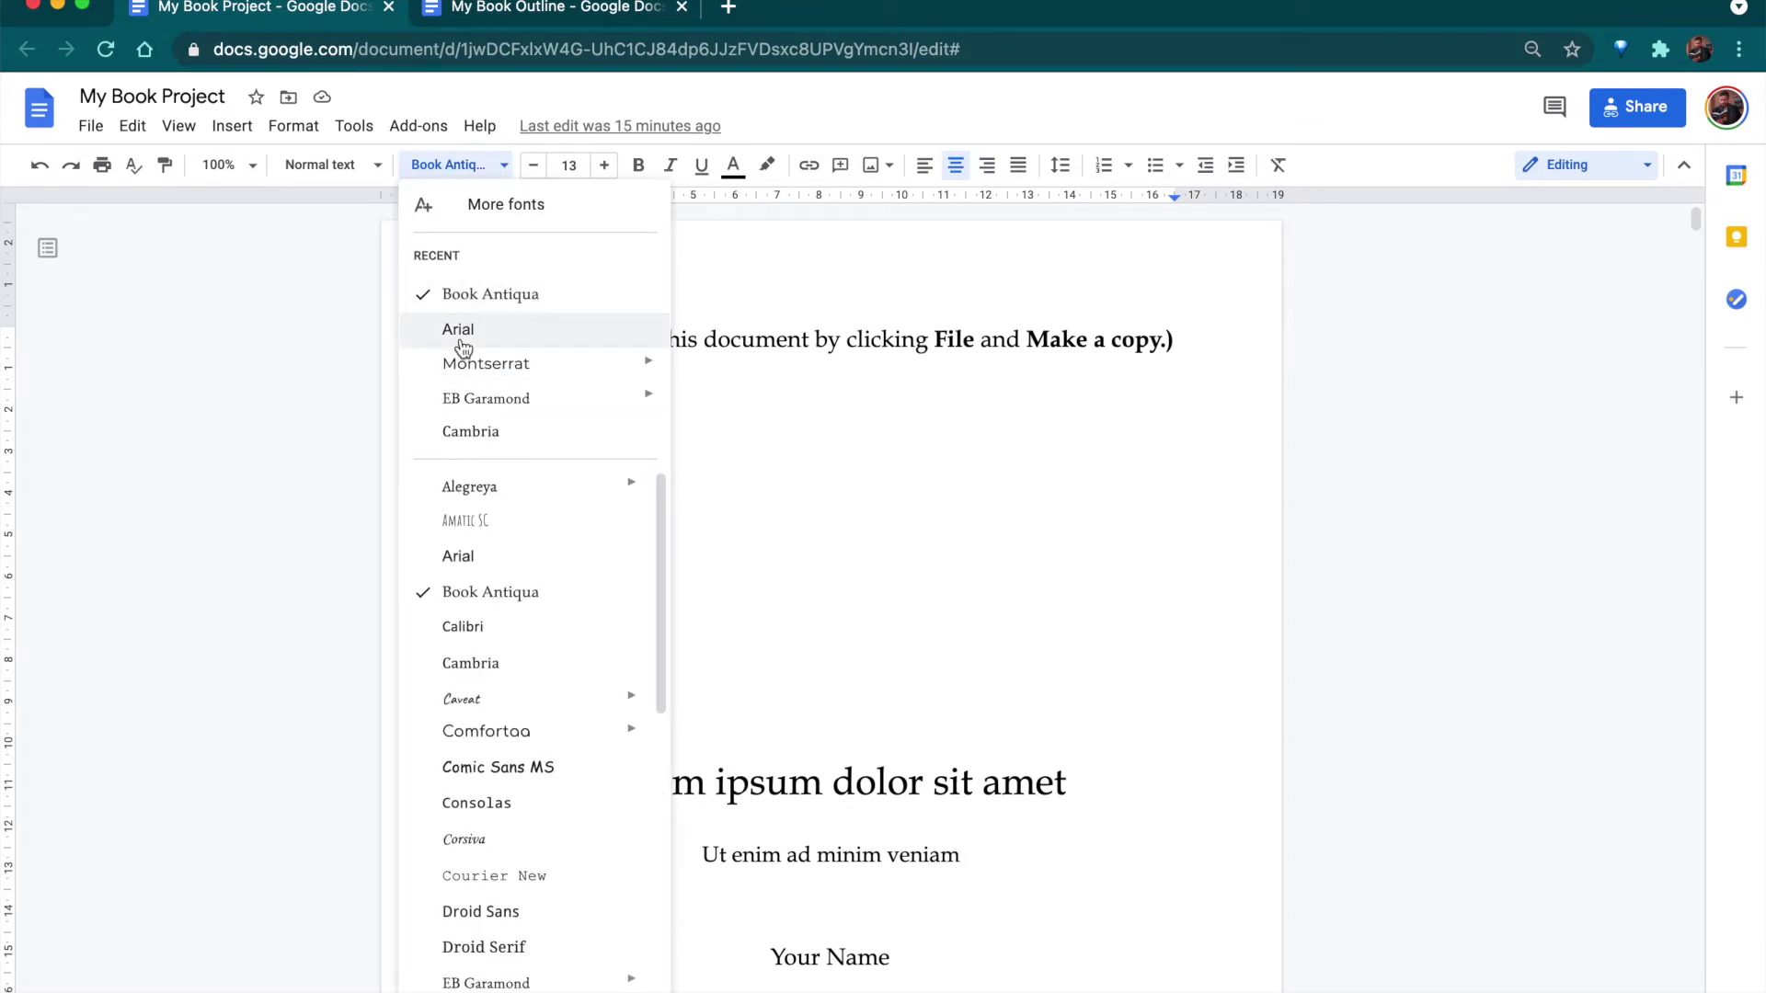
click(878, 459)
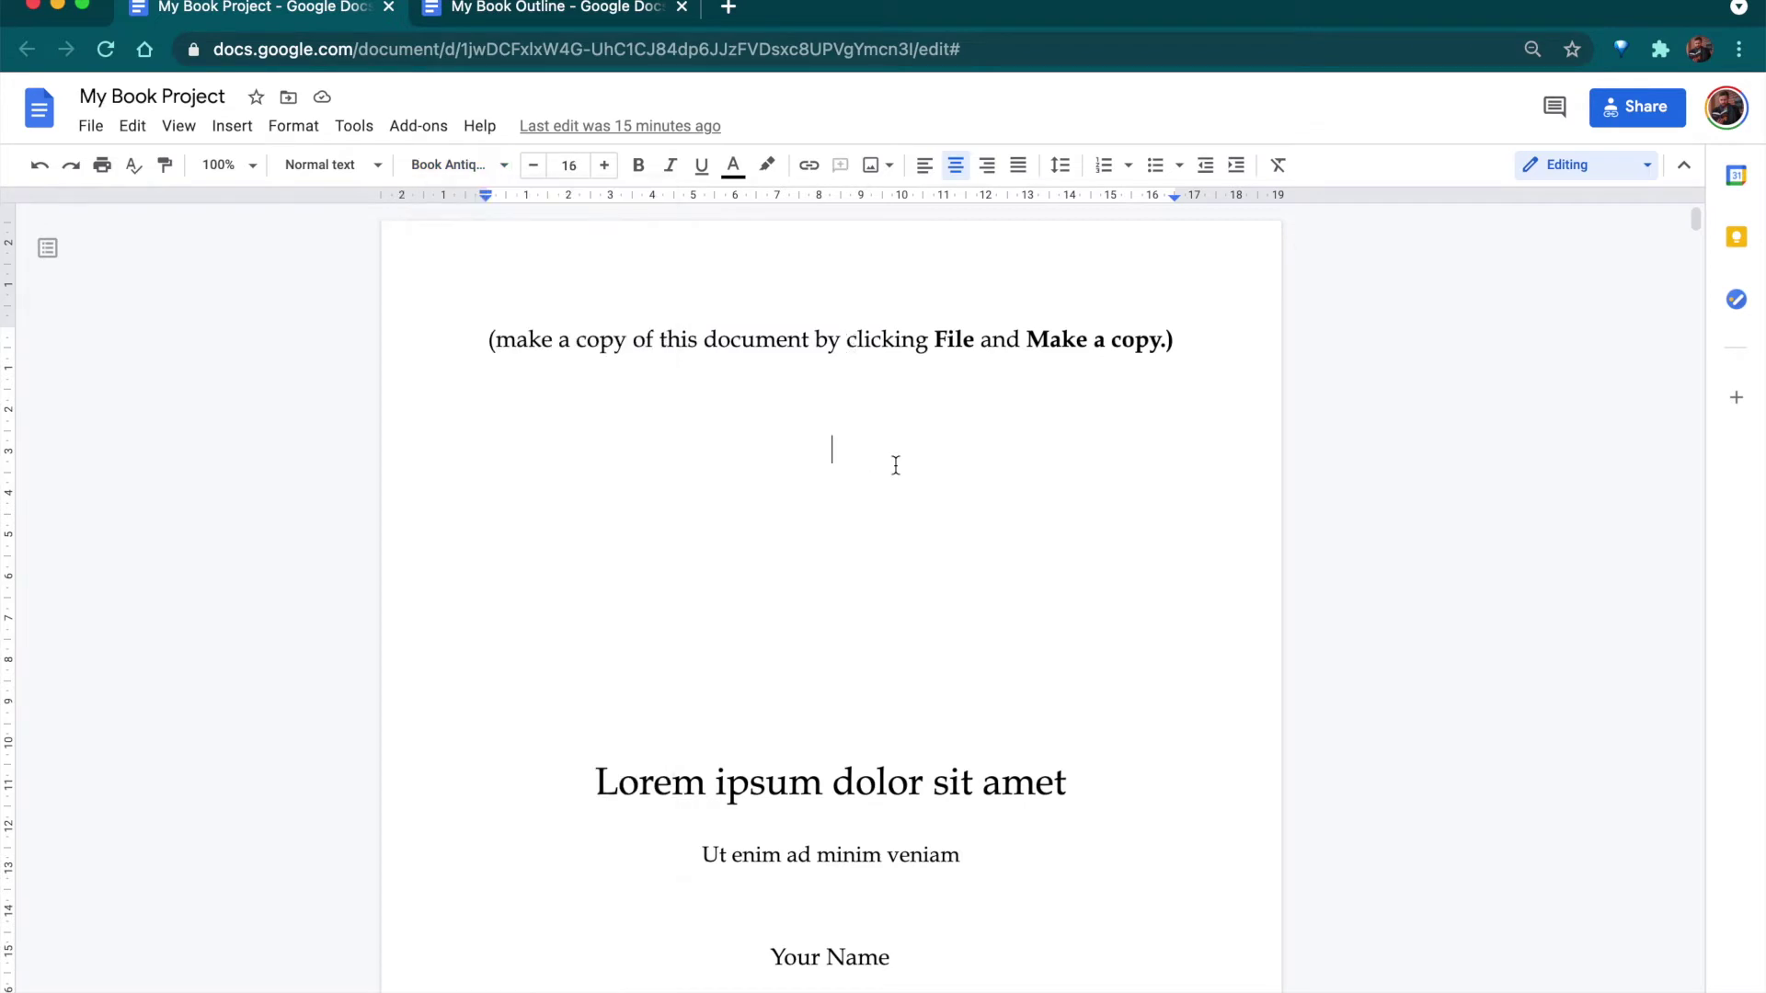
Examine the Table of Contents page that follows the title page, with its sections and chapters.
scroll(840, 785, down, 2)
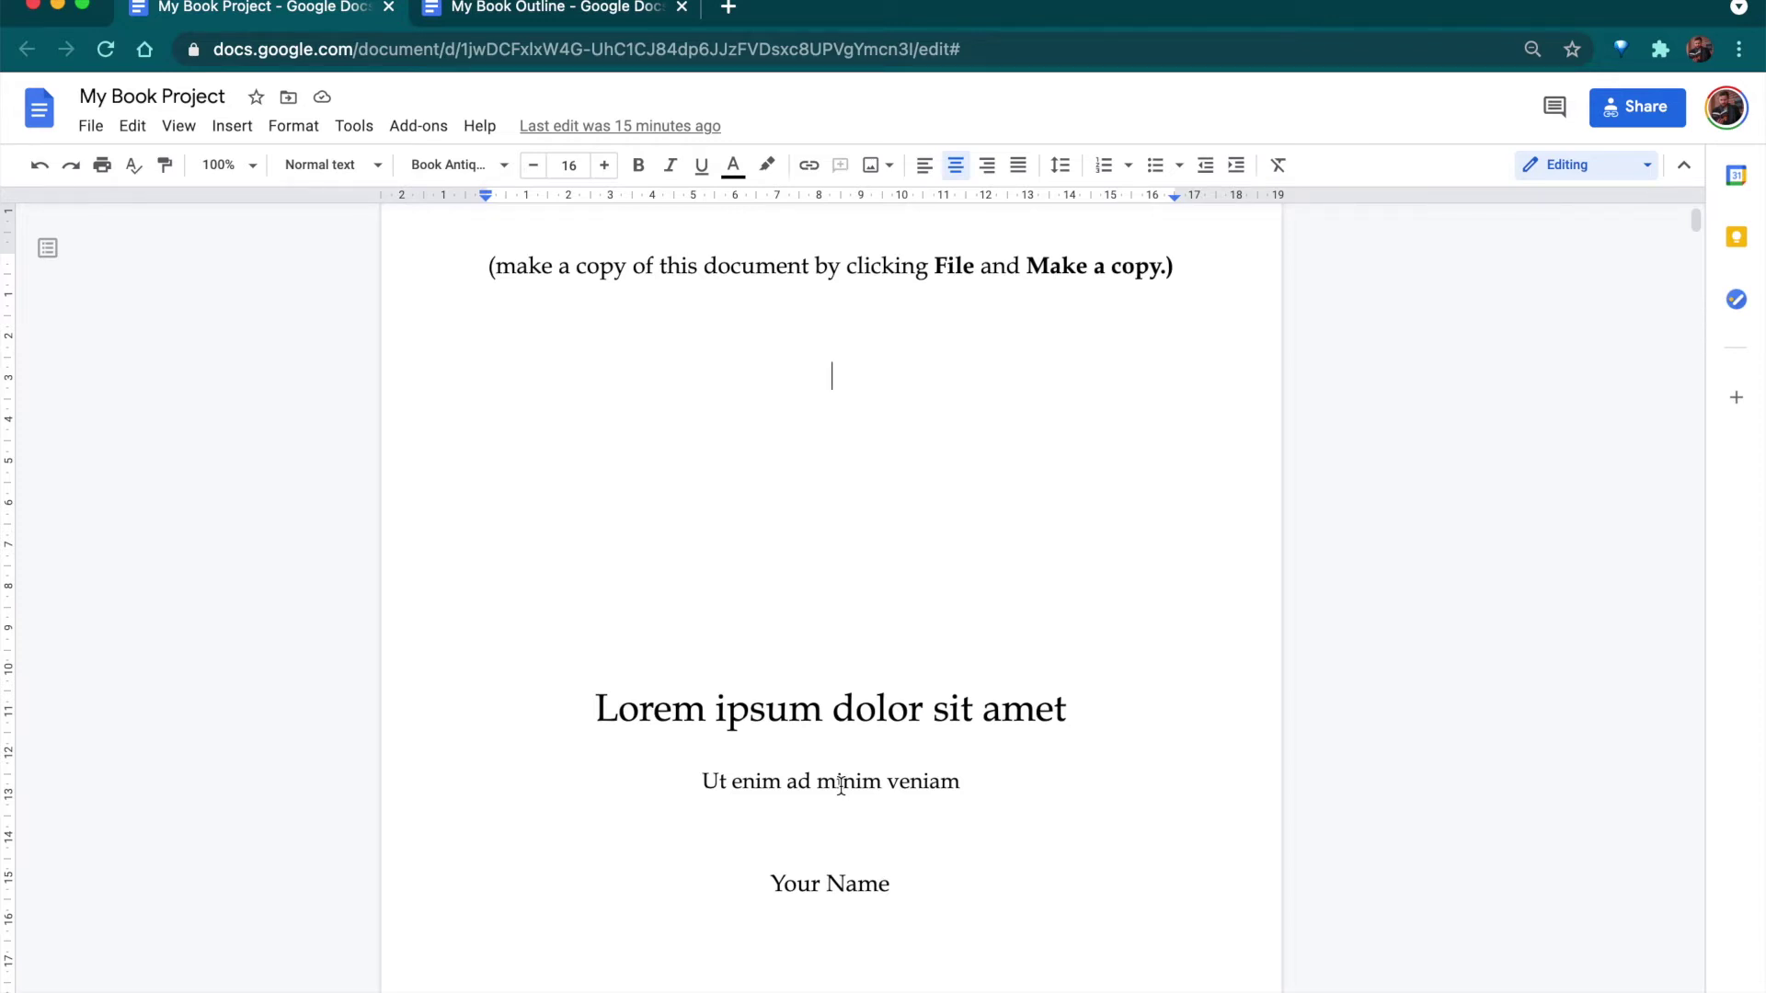
scroll(841, 784, down, 10)
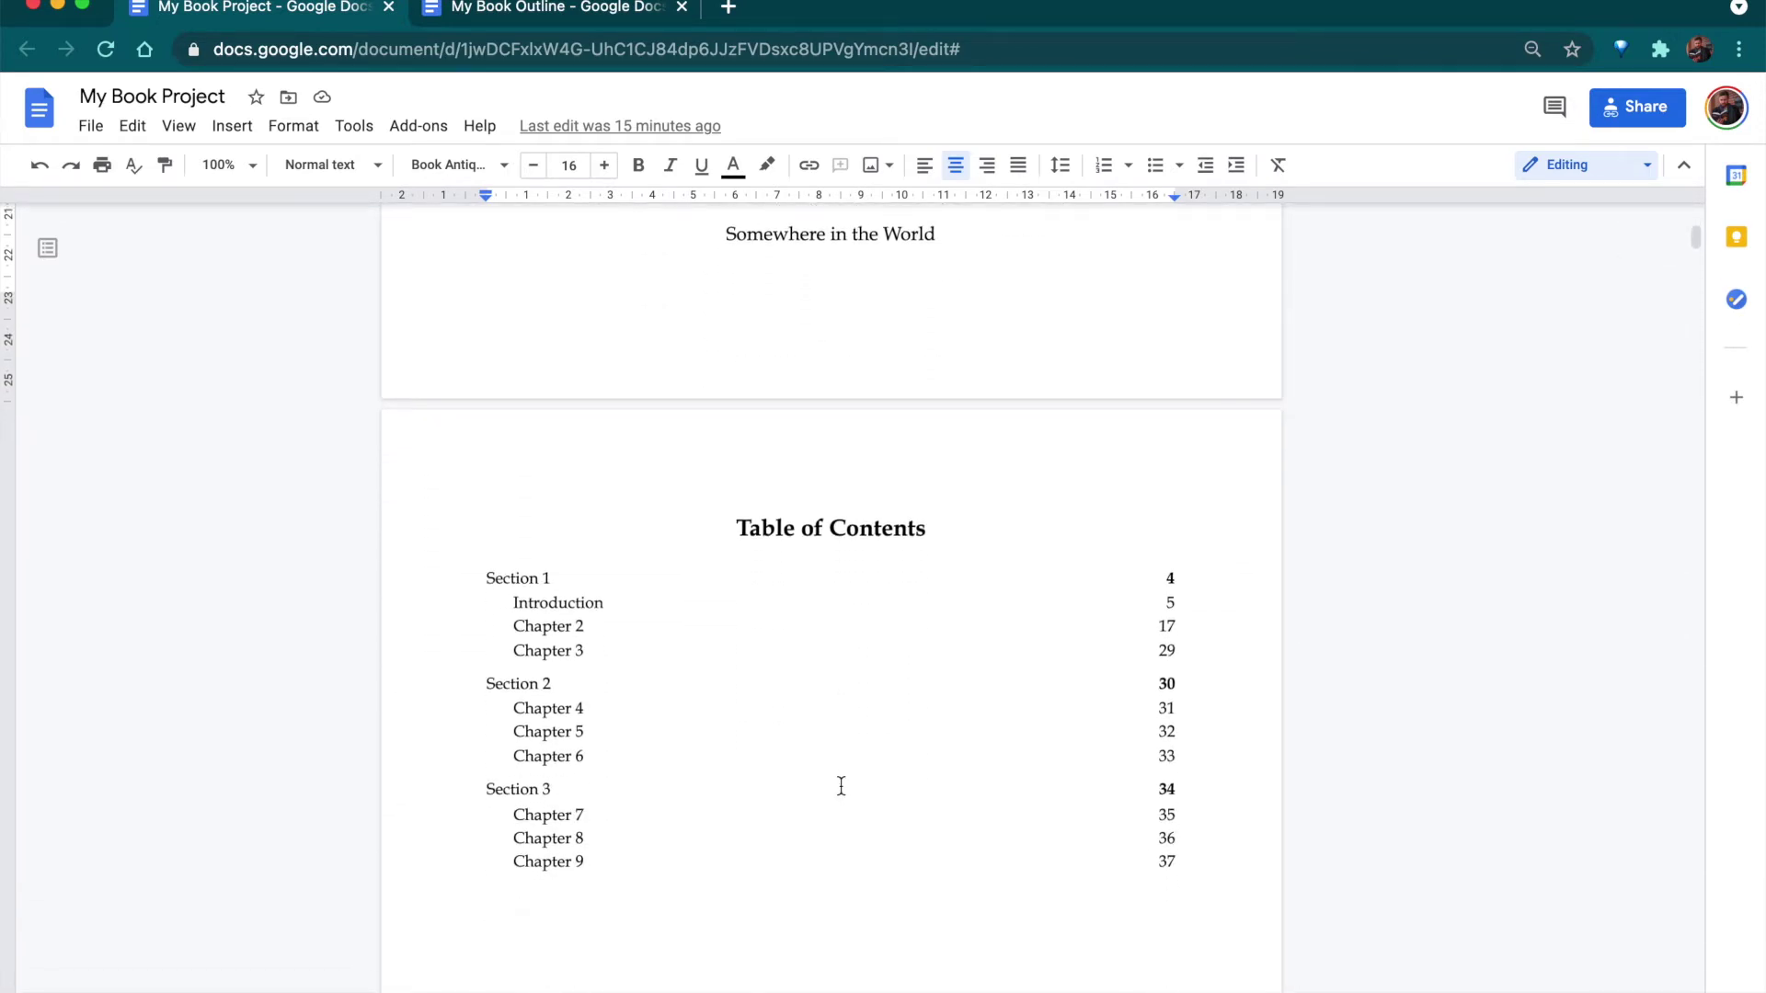
scroll(841, 785, down, 5)
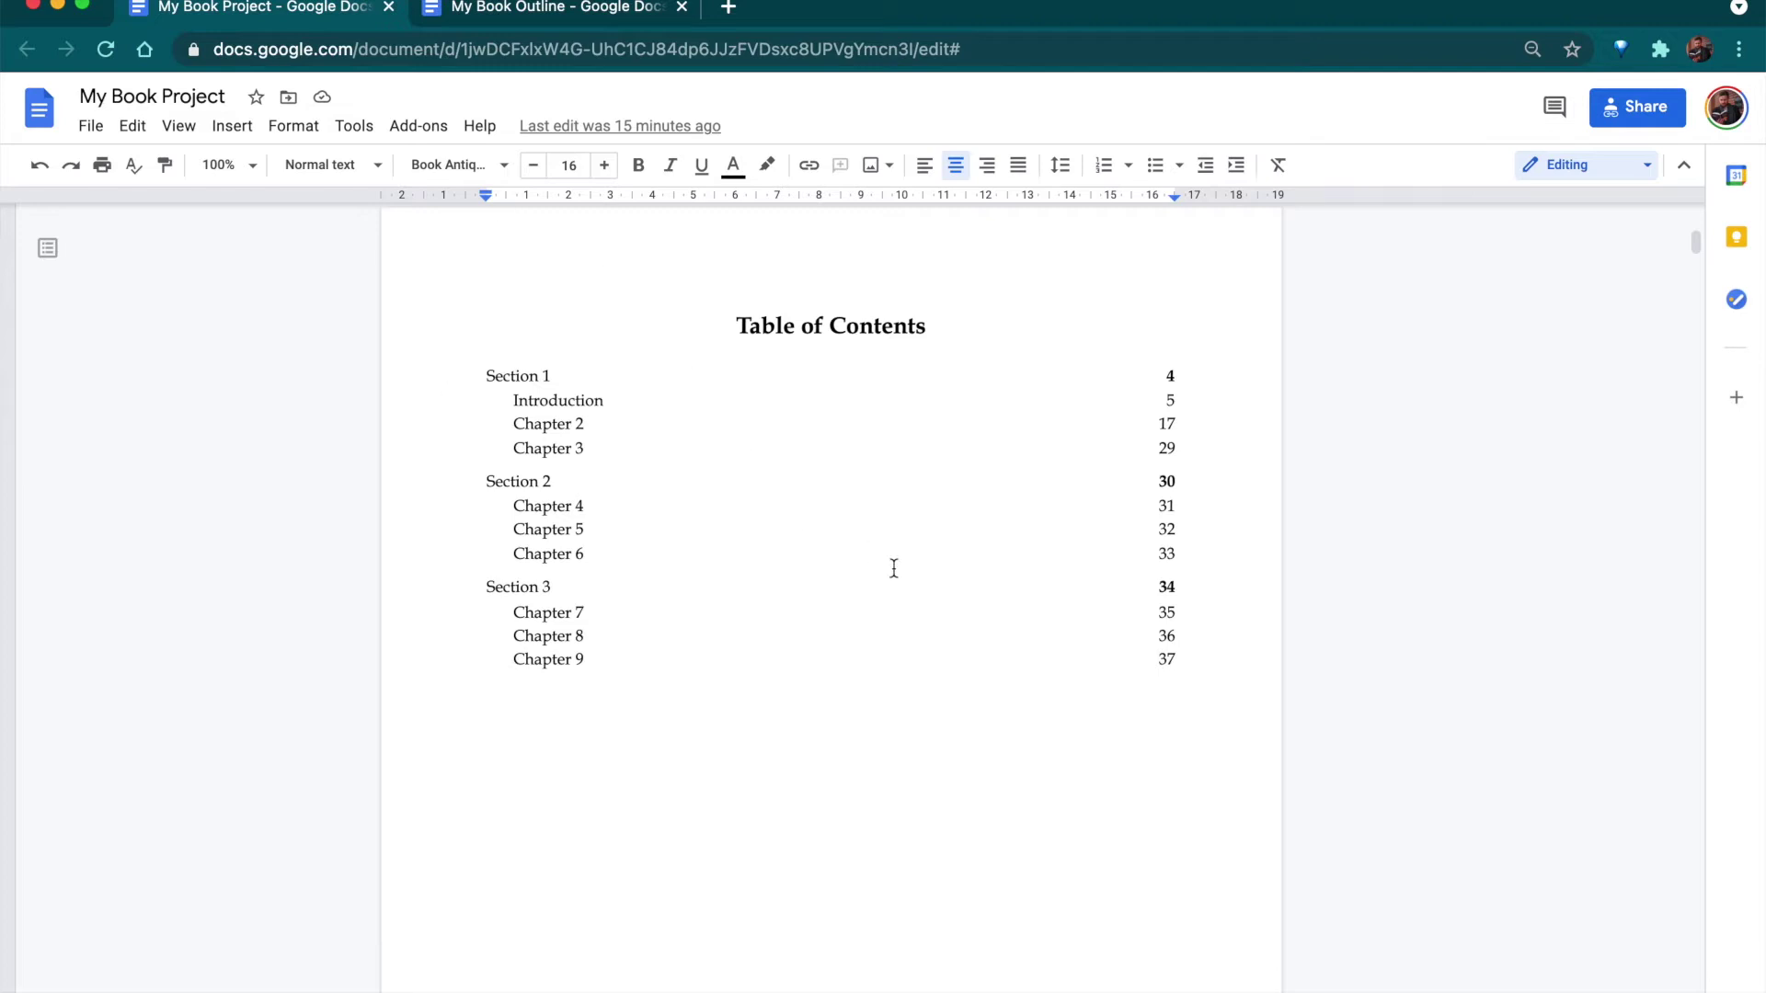
View the available table of contents formats for insertion, including the one with page numbers, without inserting one.
click(225, 126)
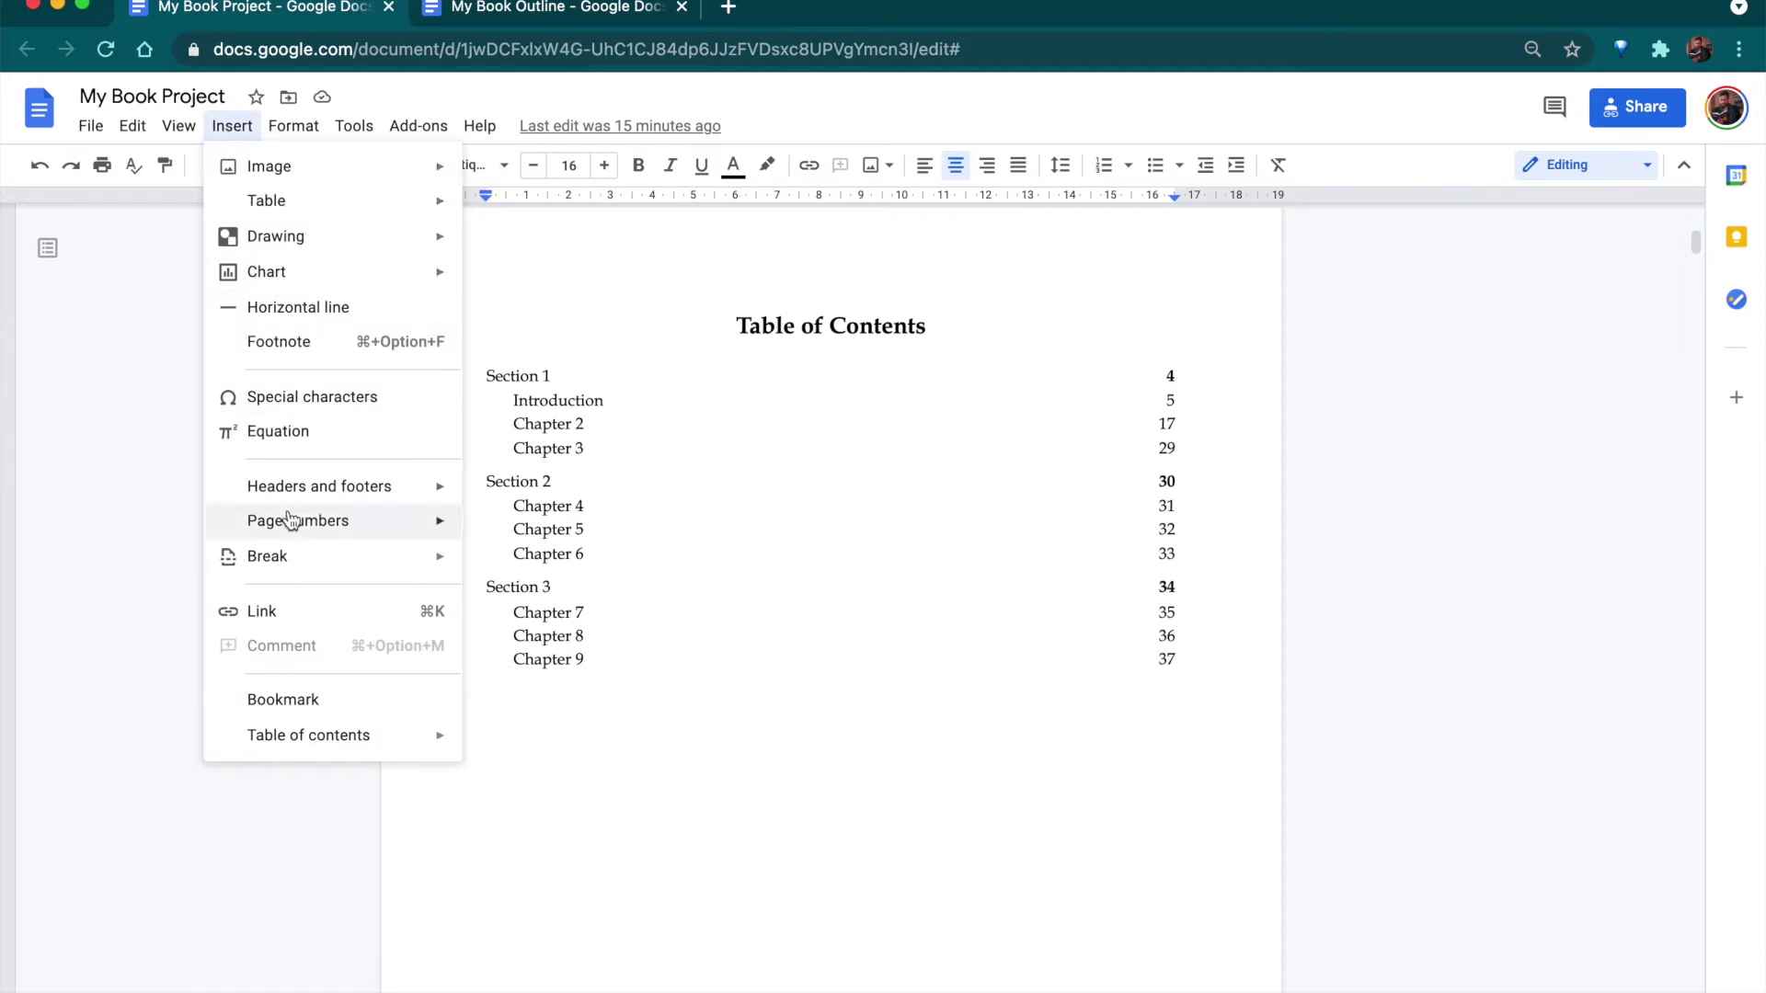
mouse_move(356, 750)
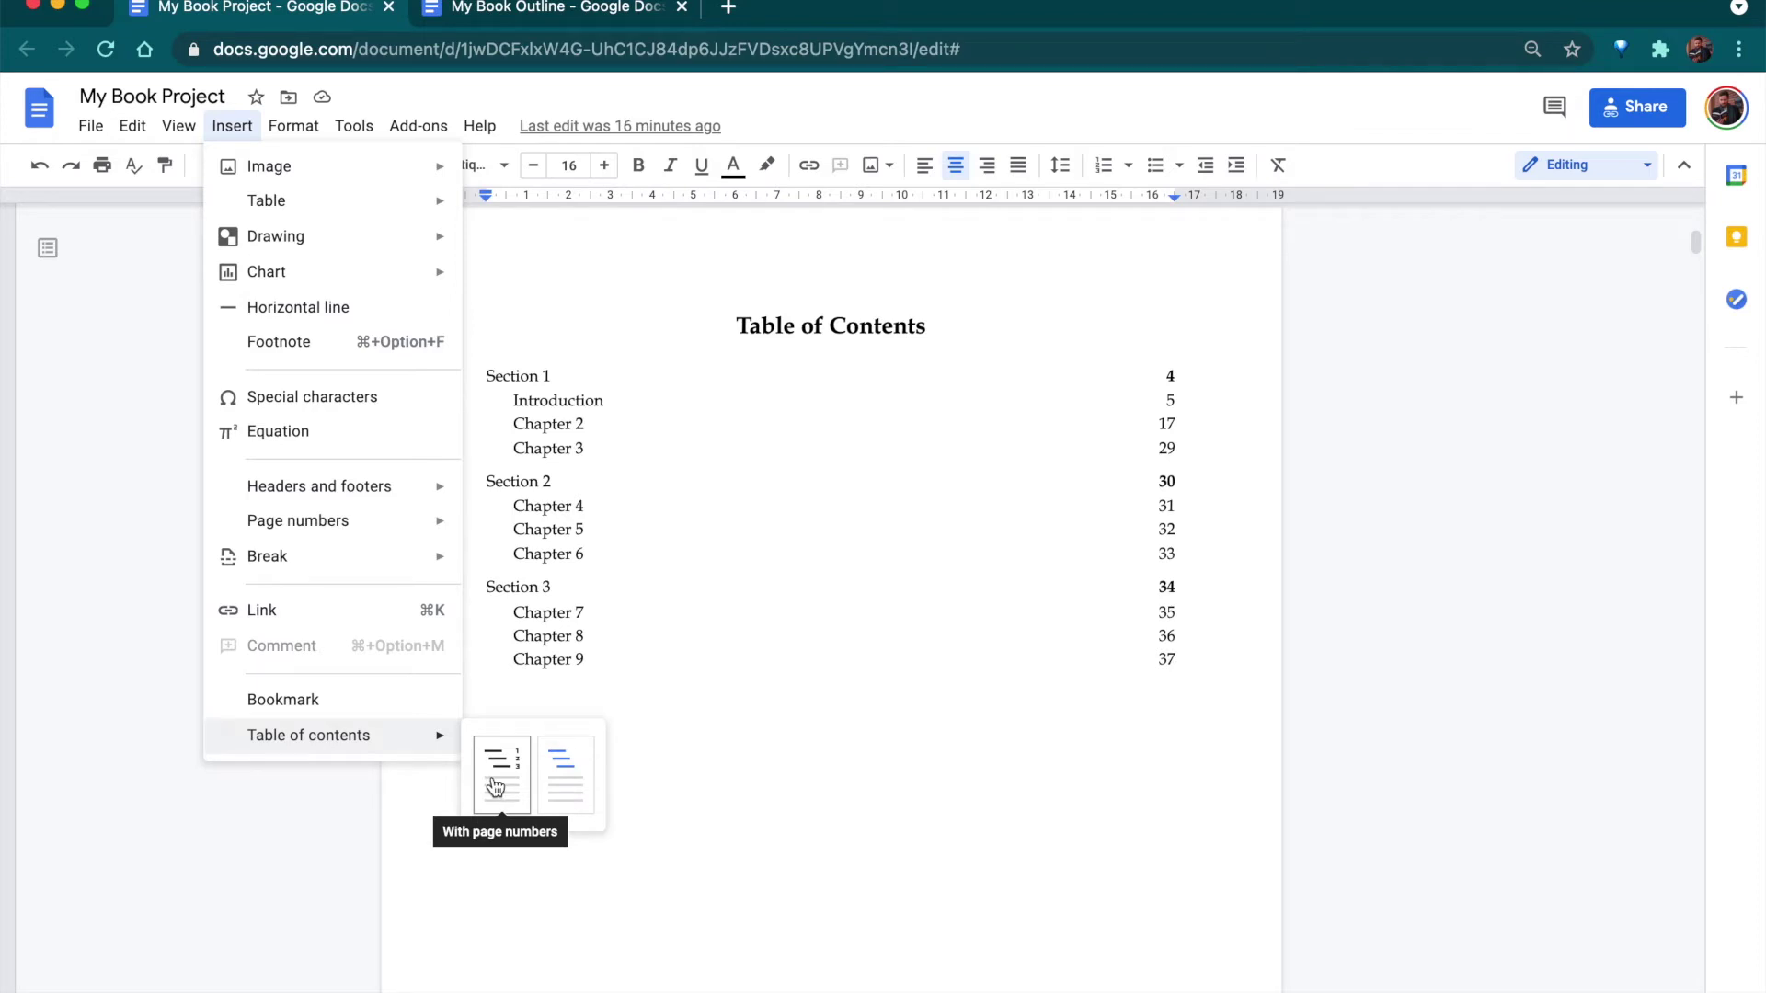
click(822, 830)
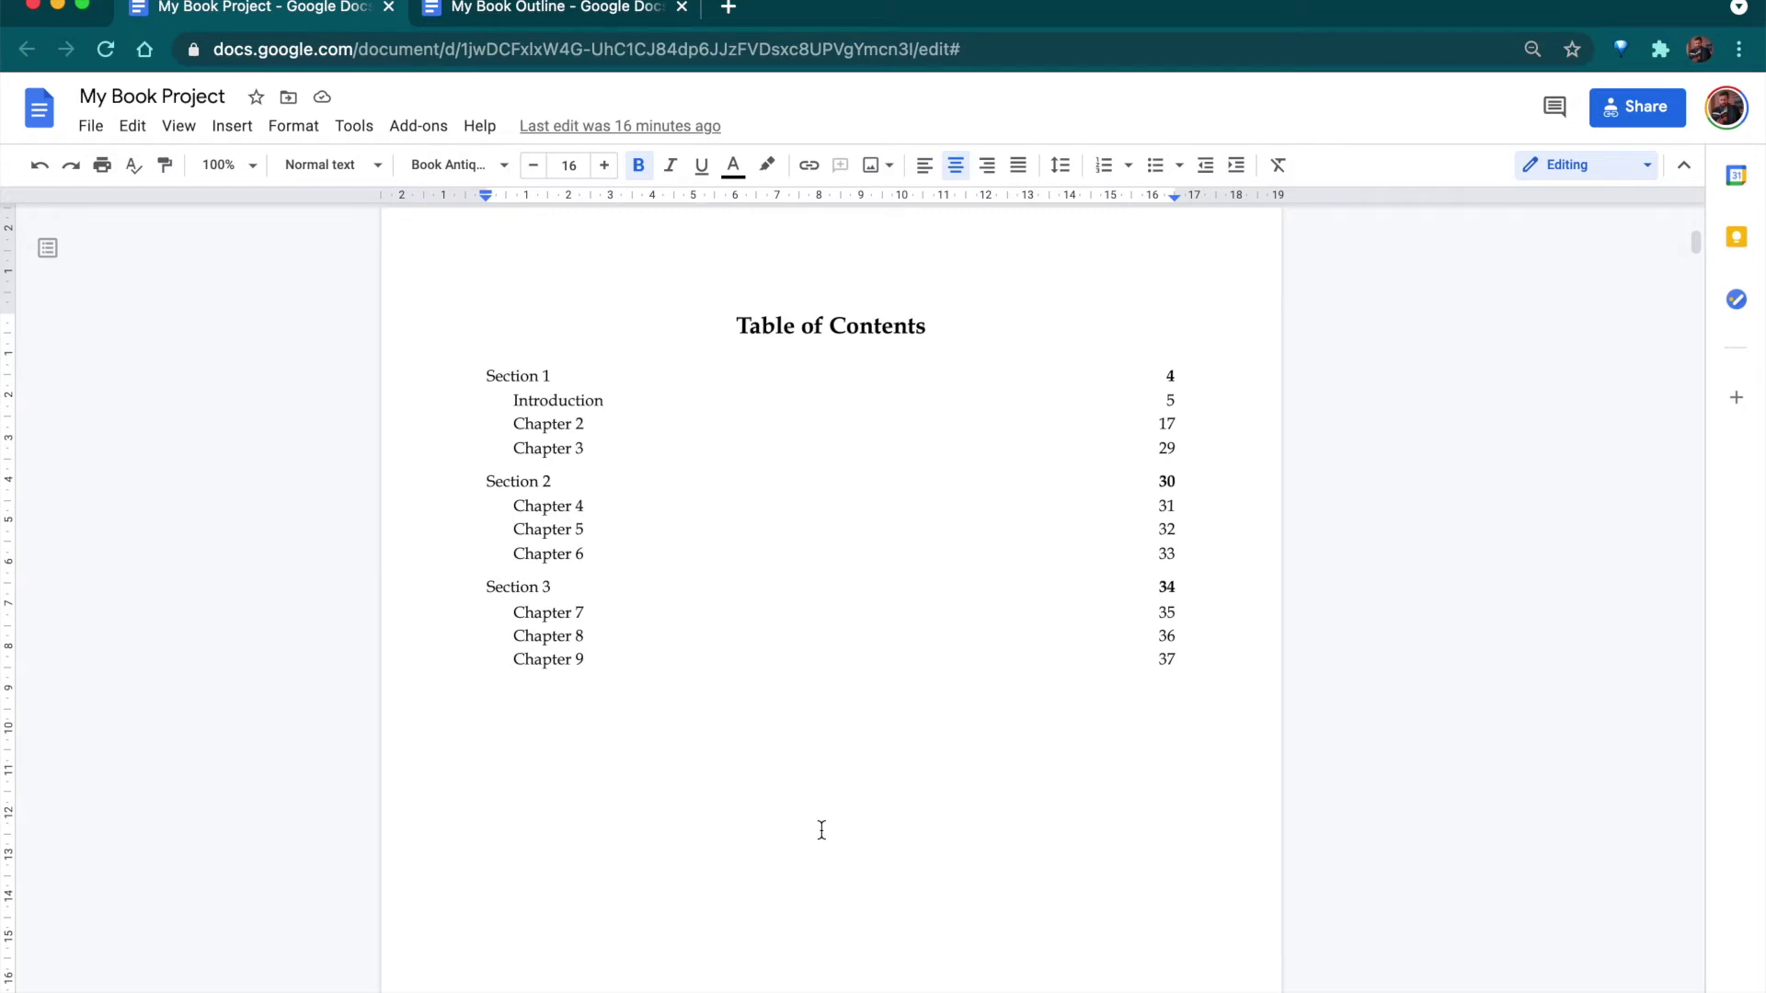
Examine the pages after the Table of Contents, from the Section 1 divider page to the Introduction chapter.
scroll(821, 830, down, 10)
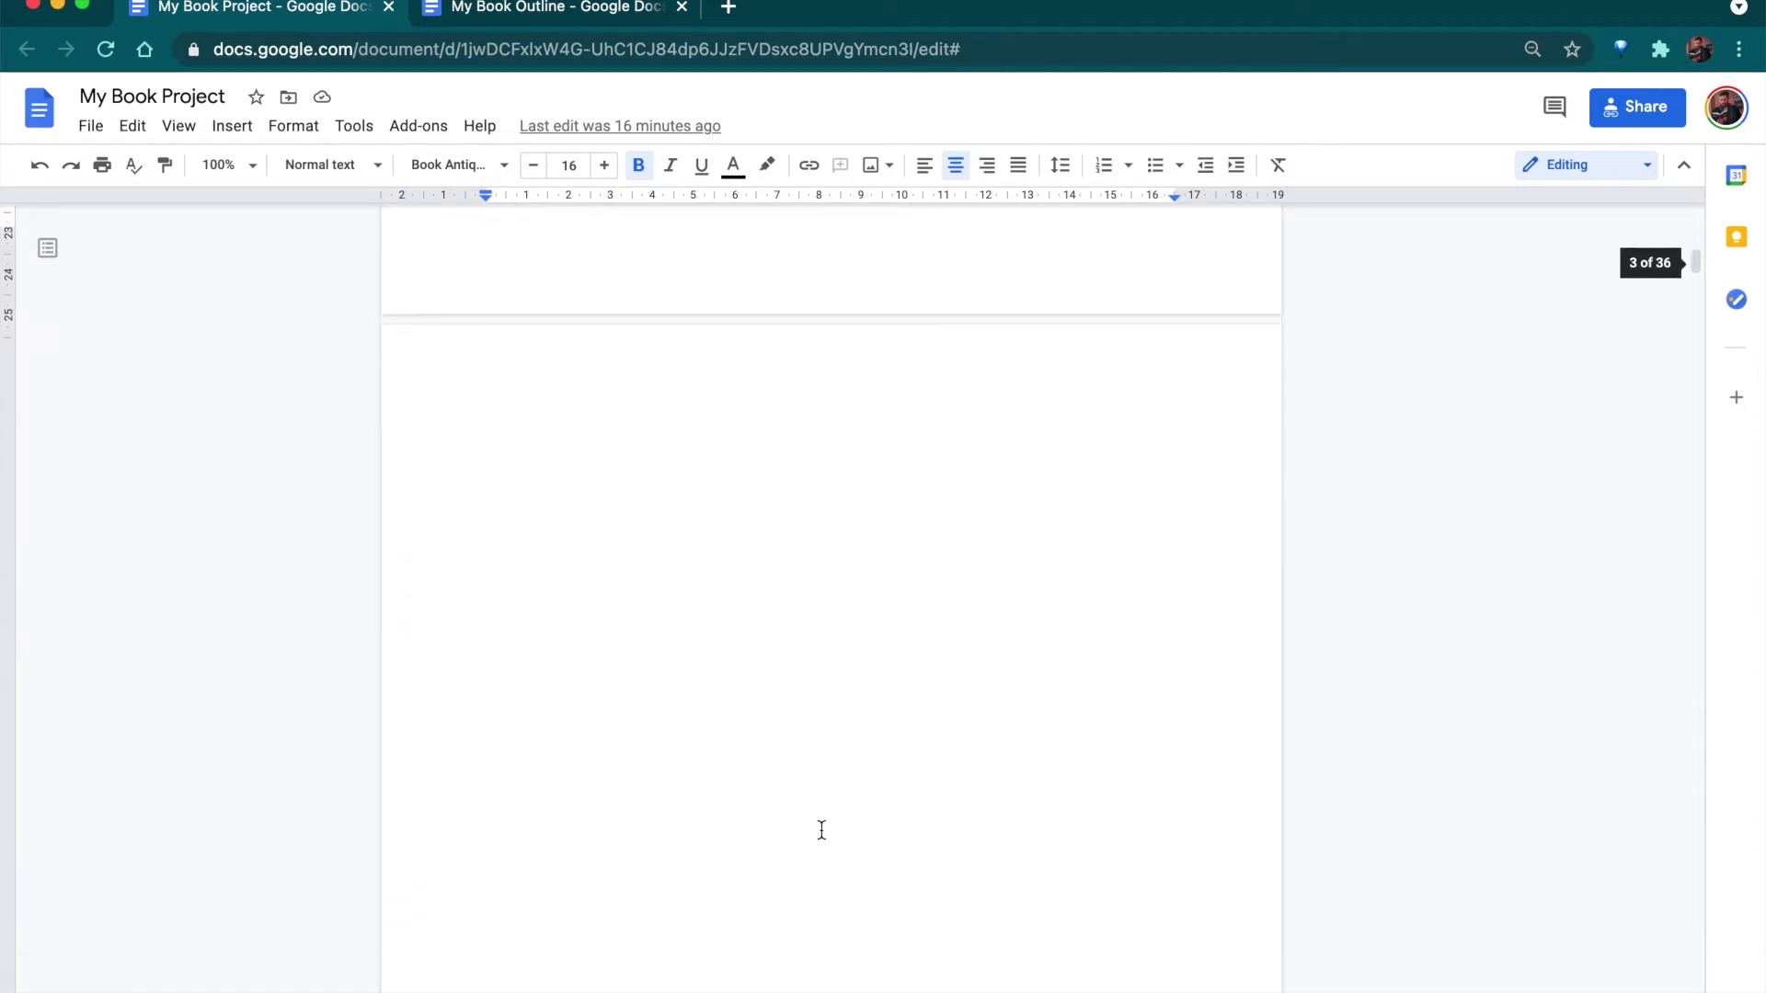
scroll(821, 830, down, 1)
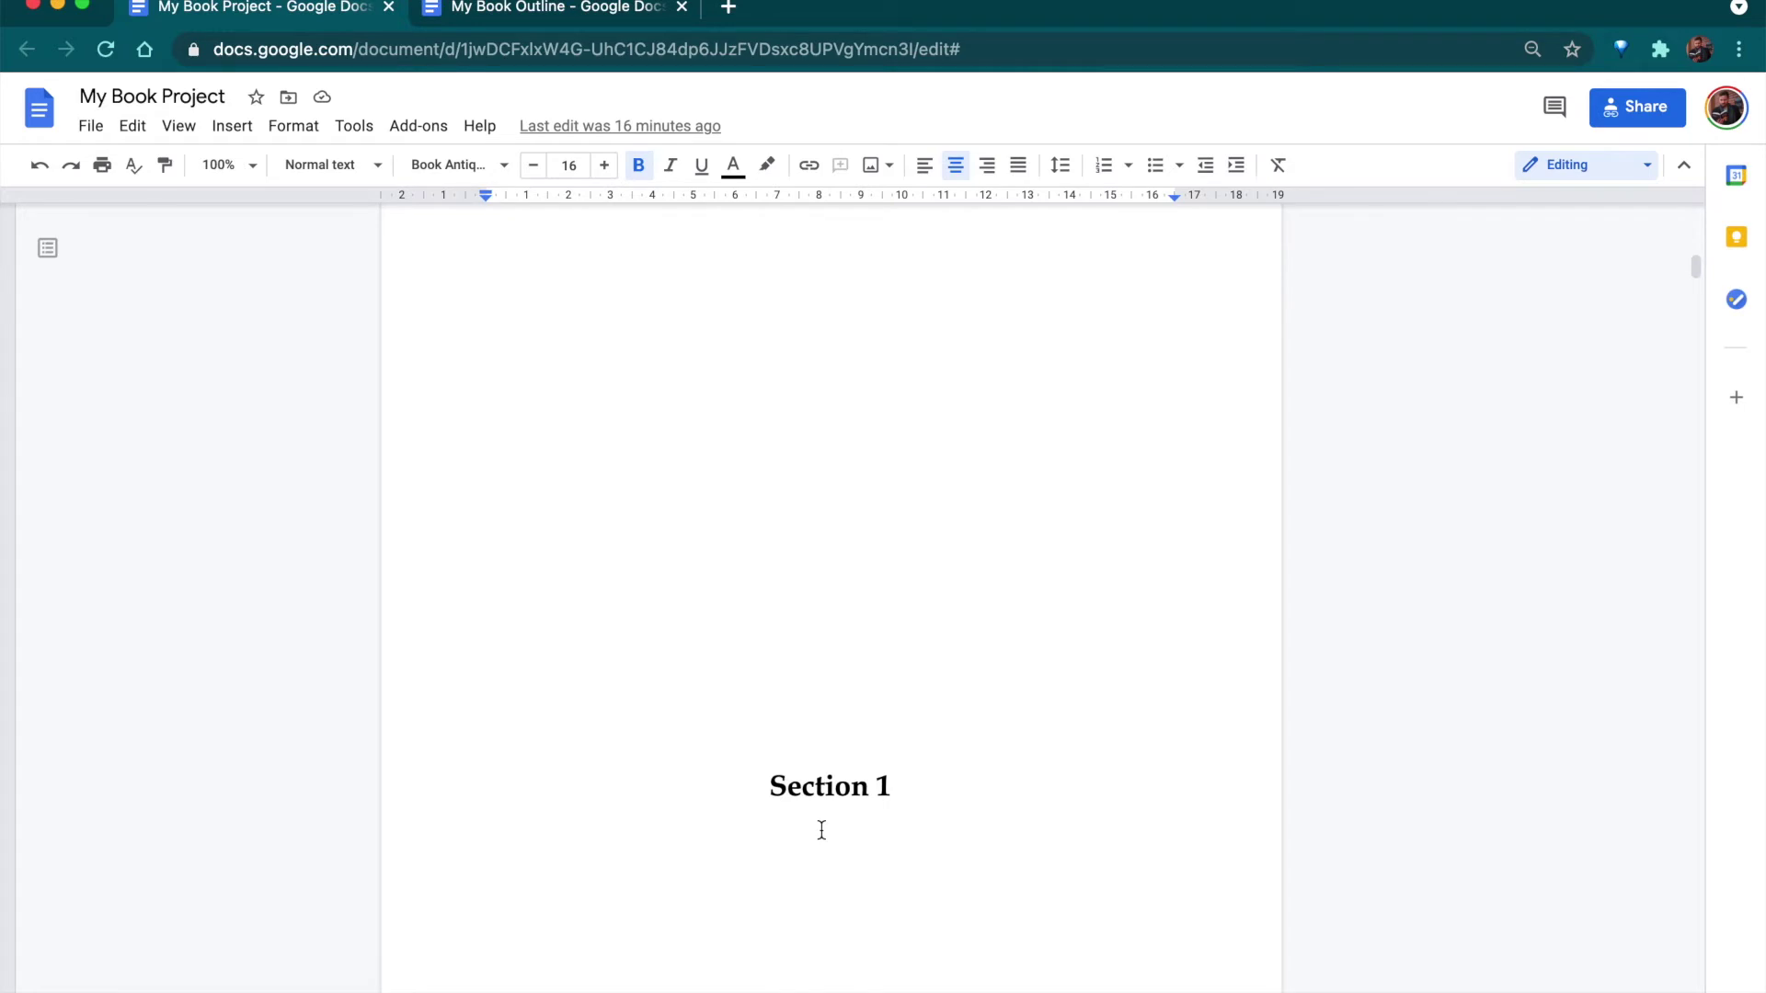
scroll(821, 831, down, 15)
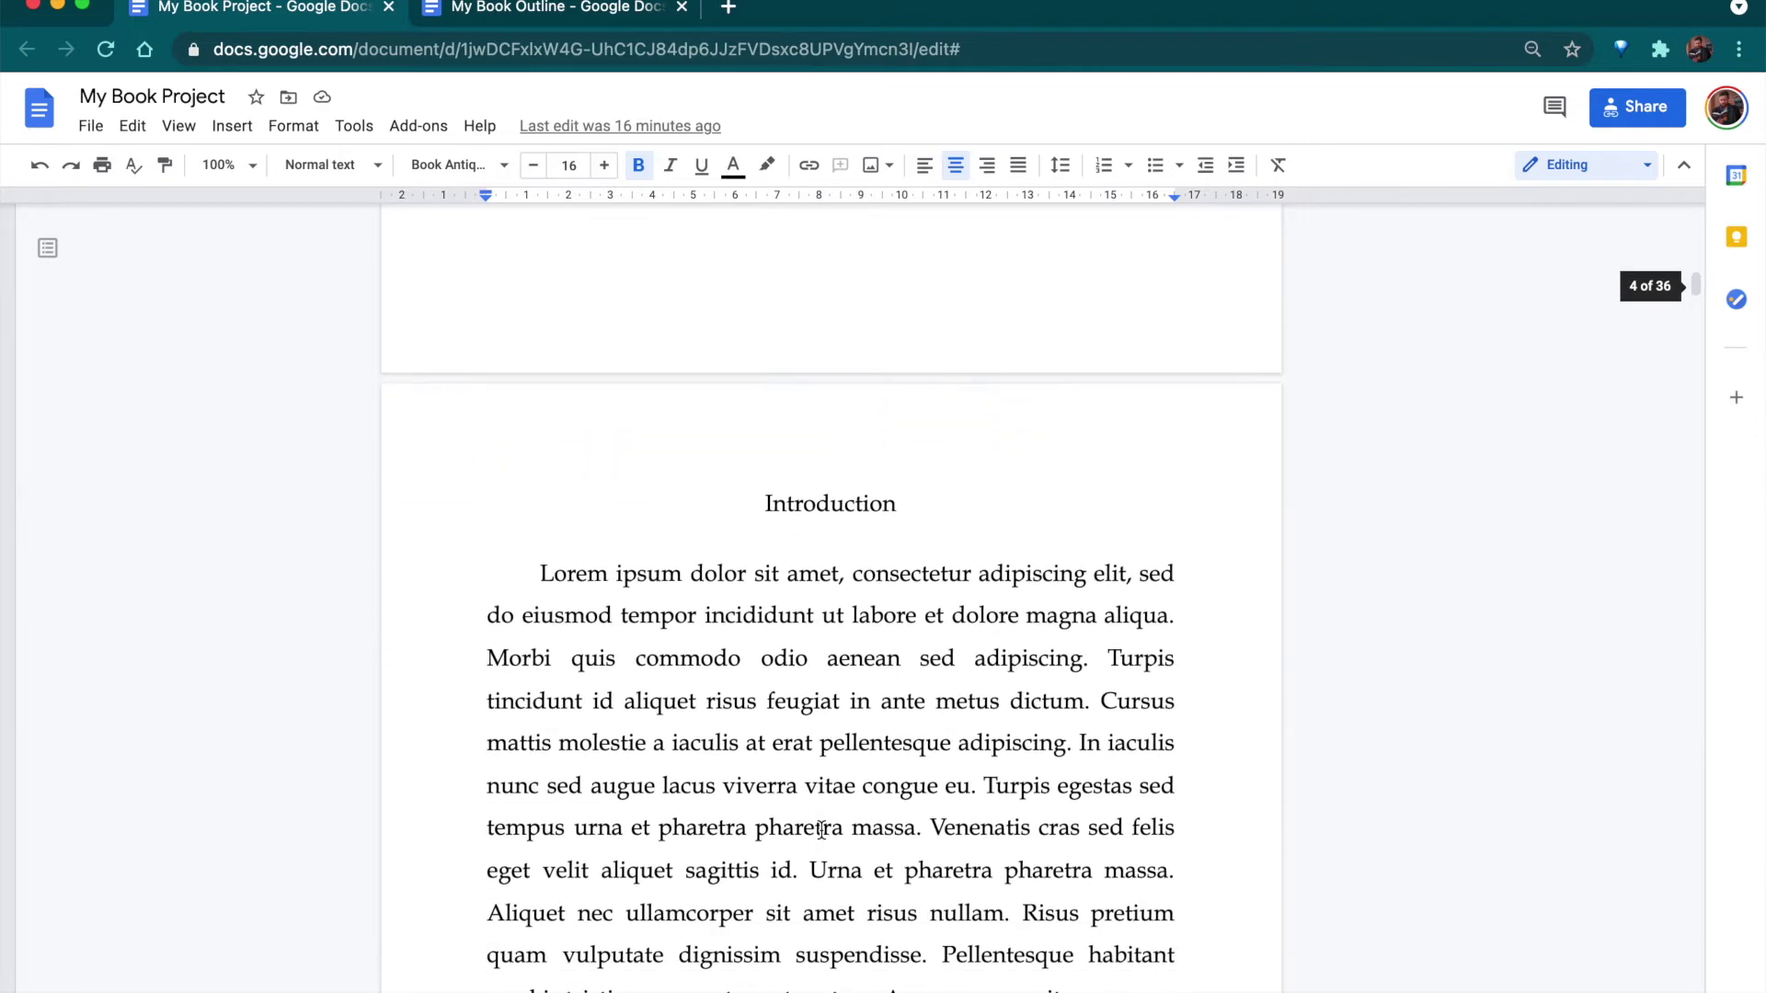
scroll(822, 831, down, 5)
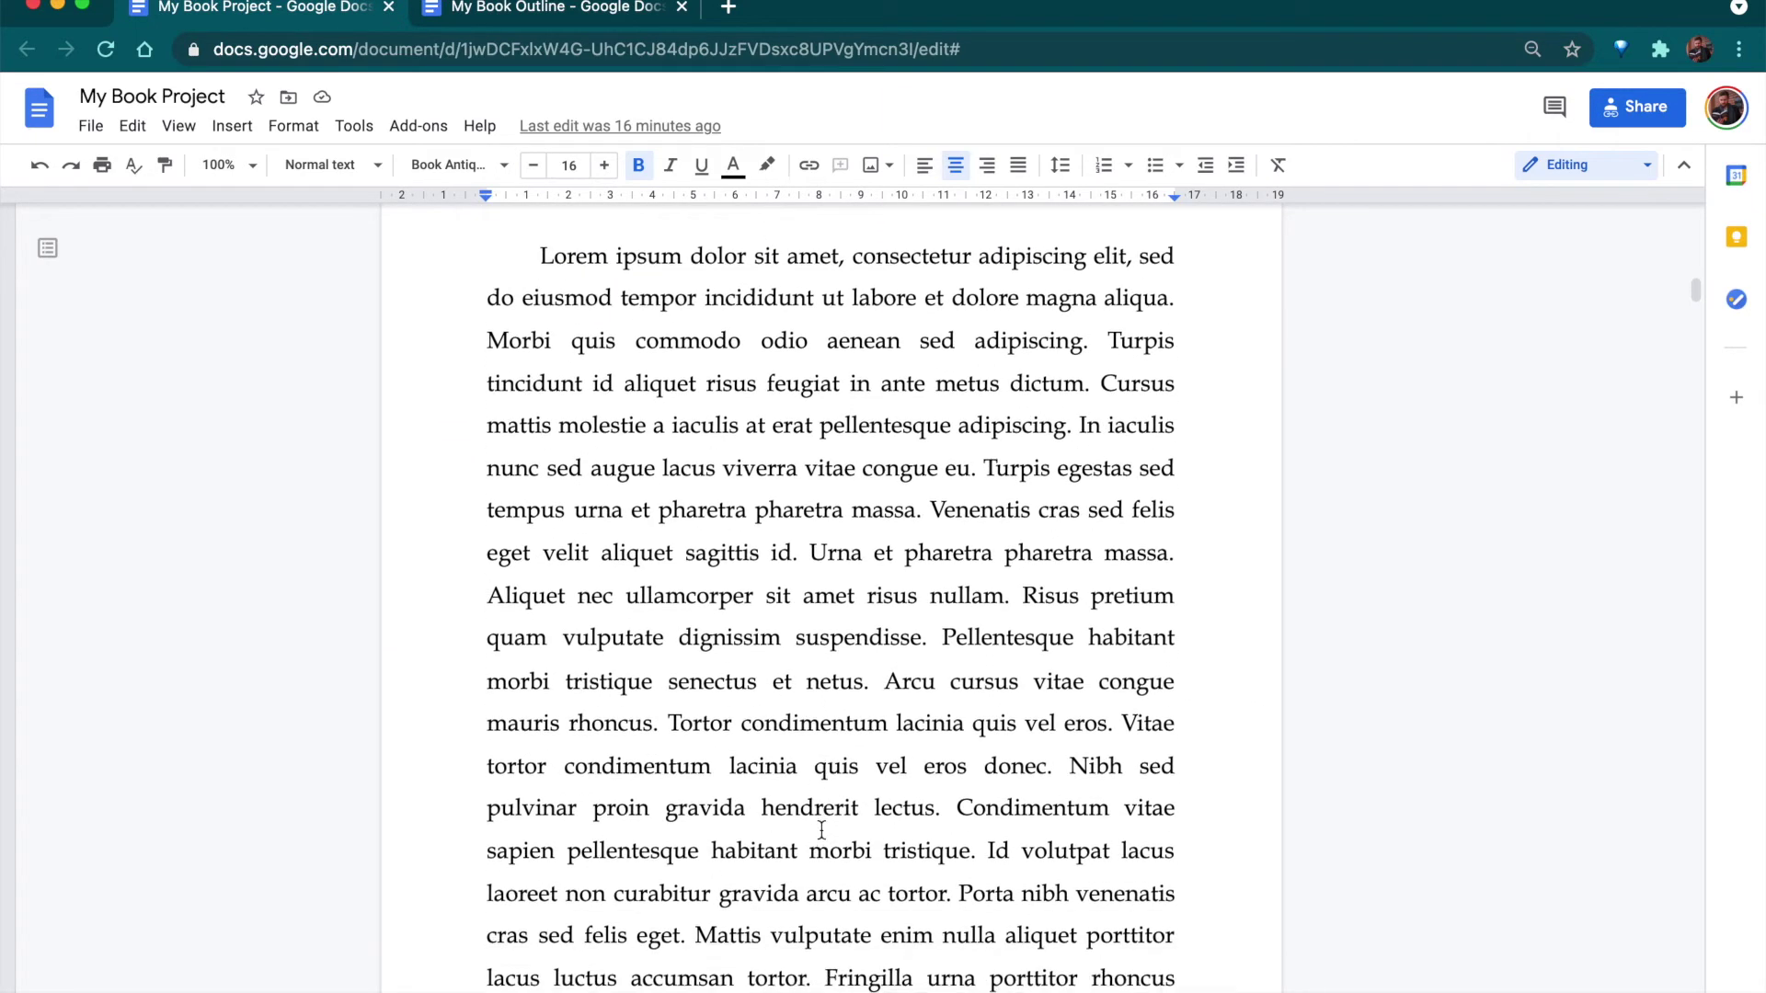
scroll(821, 830, up, 2)
Inspect the paragraph style of the Introduction heading and view the available styles without applying another one.
click(734, 434)
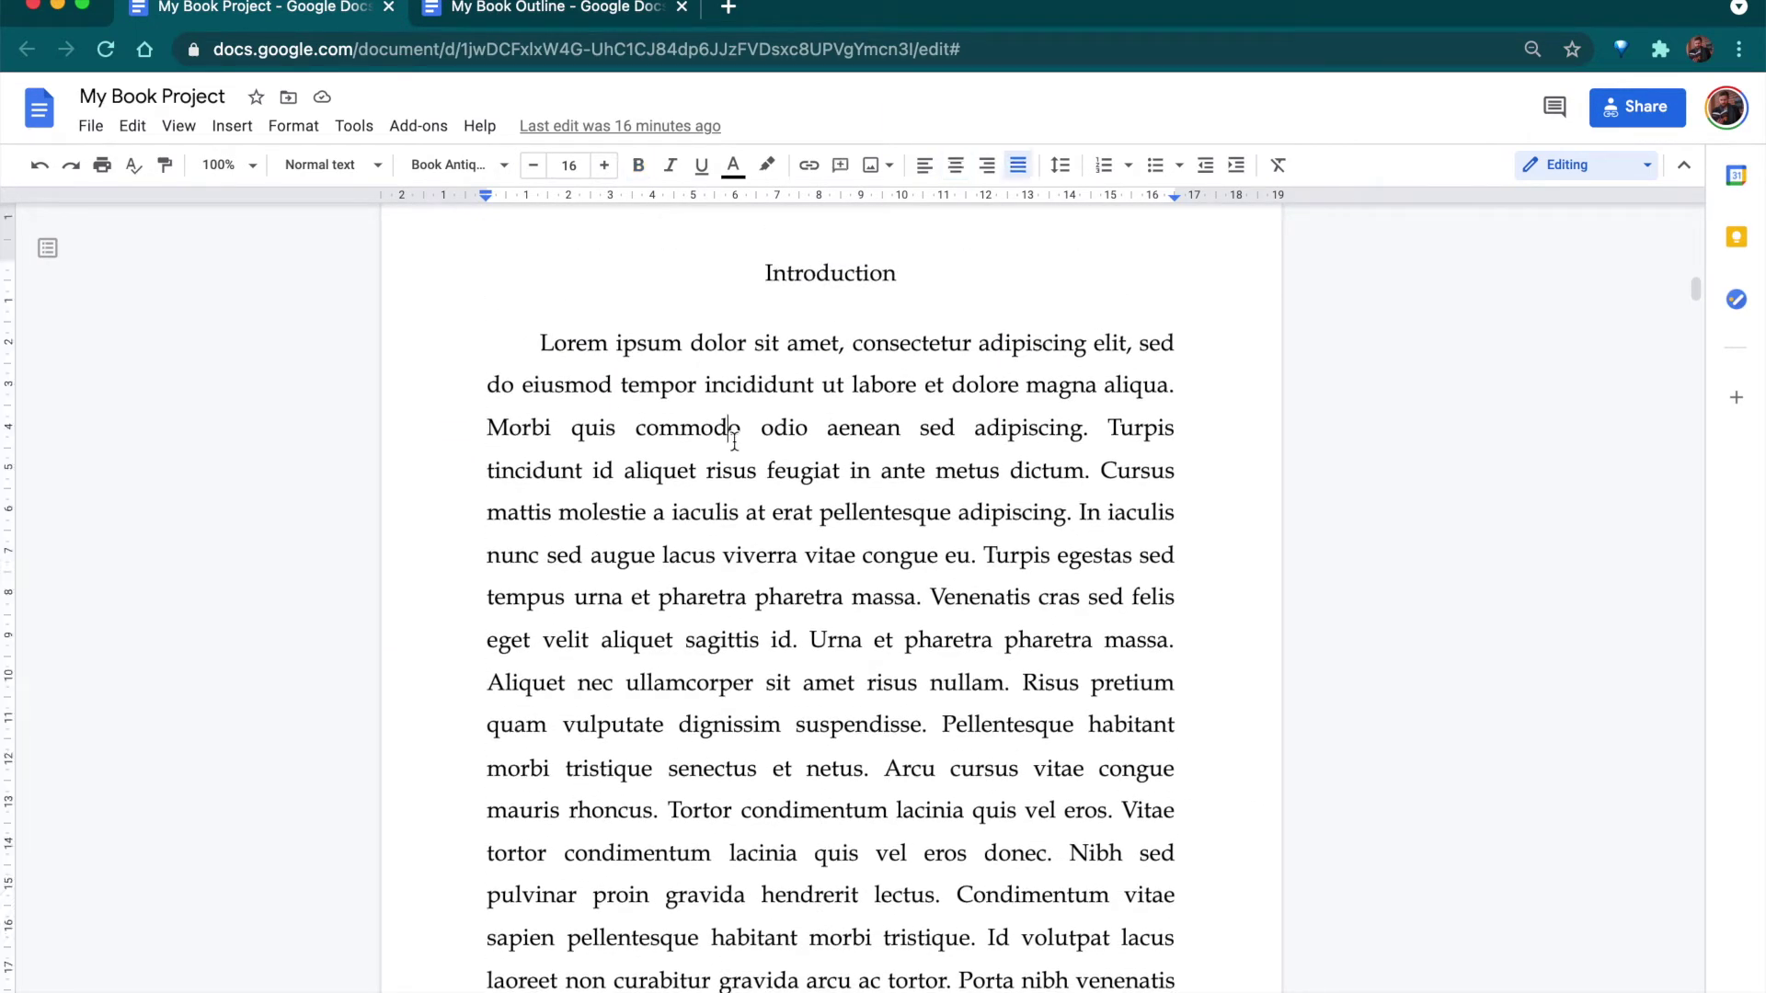
drag(737, 273, 973, 273)
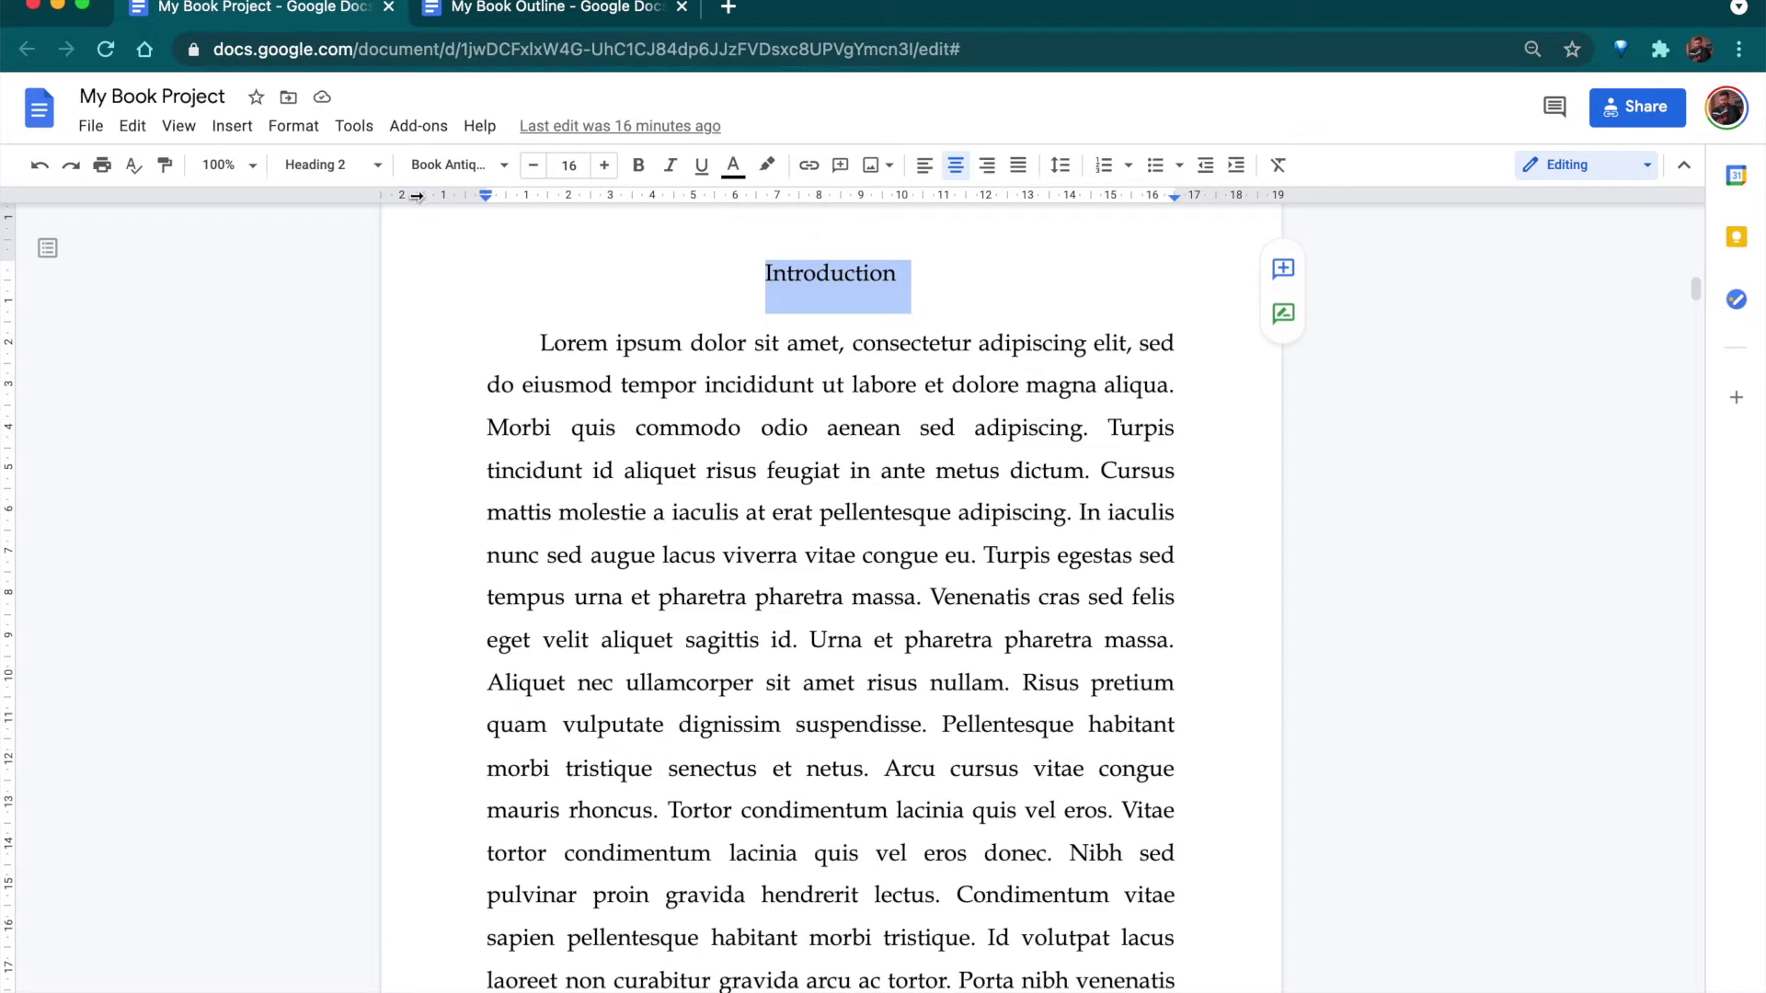
click(370, 169)
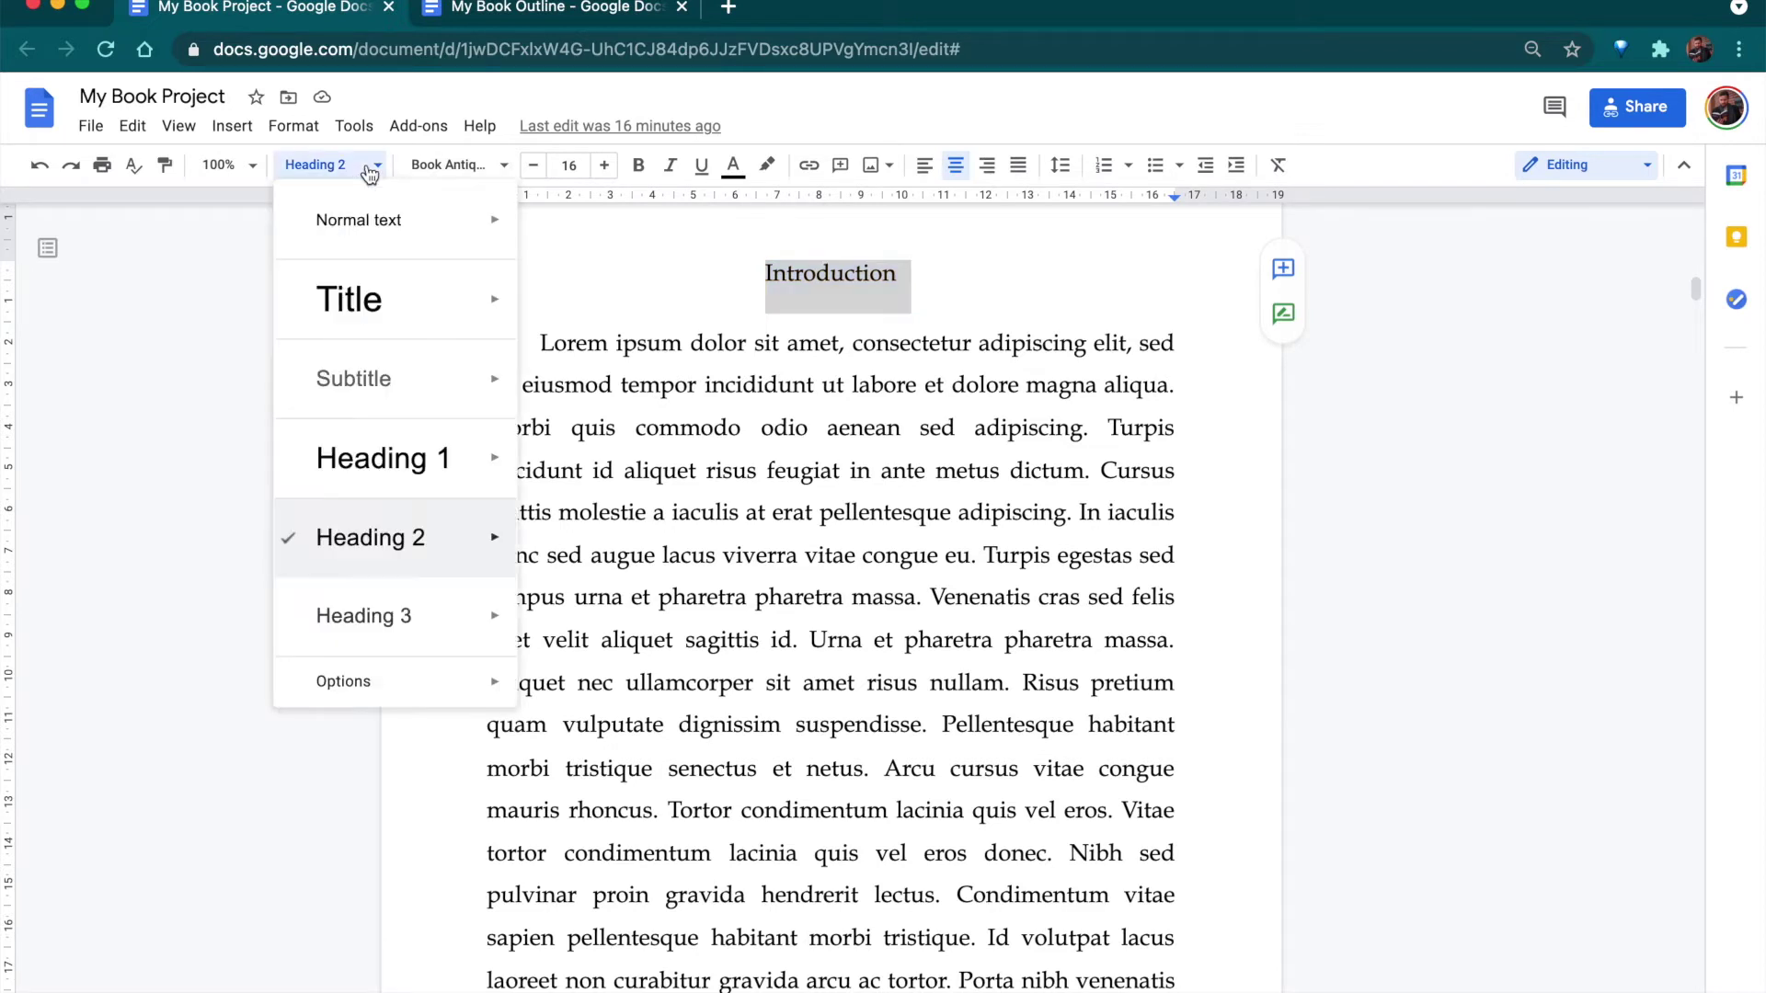
mouse_move(394, 426)
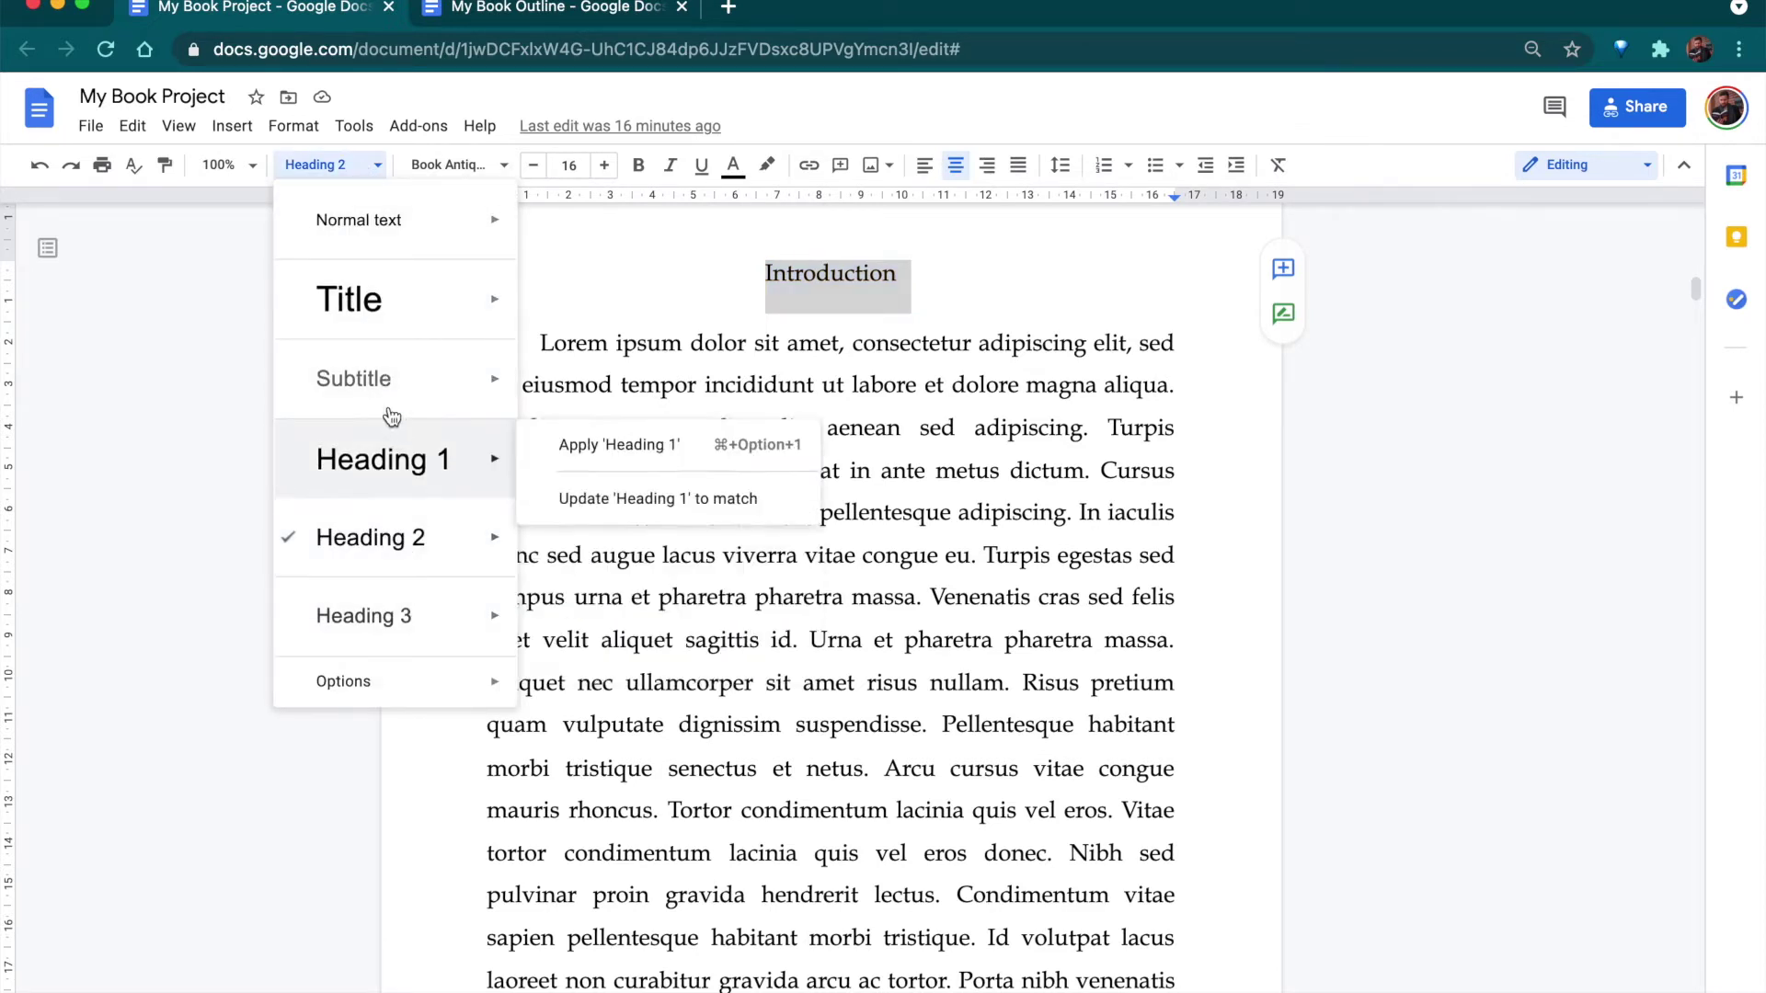
click(851, 473)
Check the paragraph style of the Section 1 heading and look back at the Table of Contents.
scroll(848, 485, up, 10)
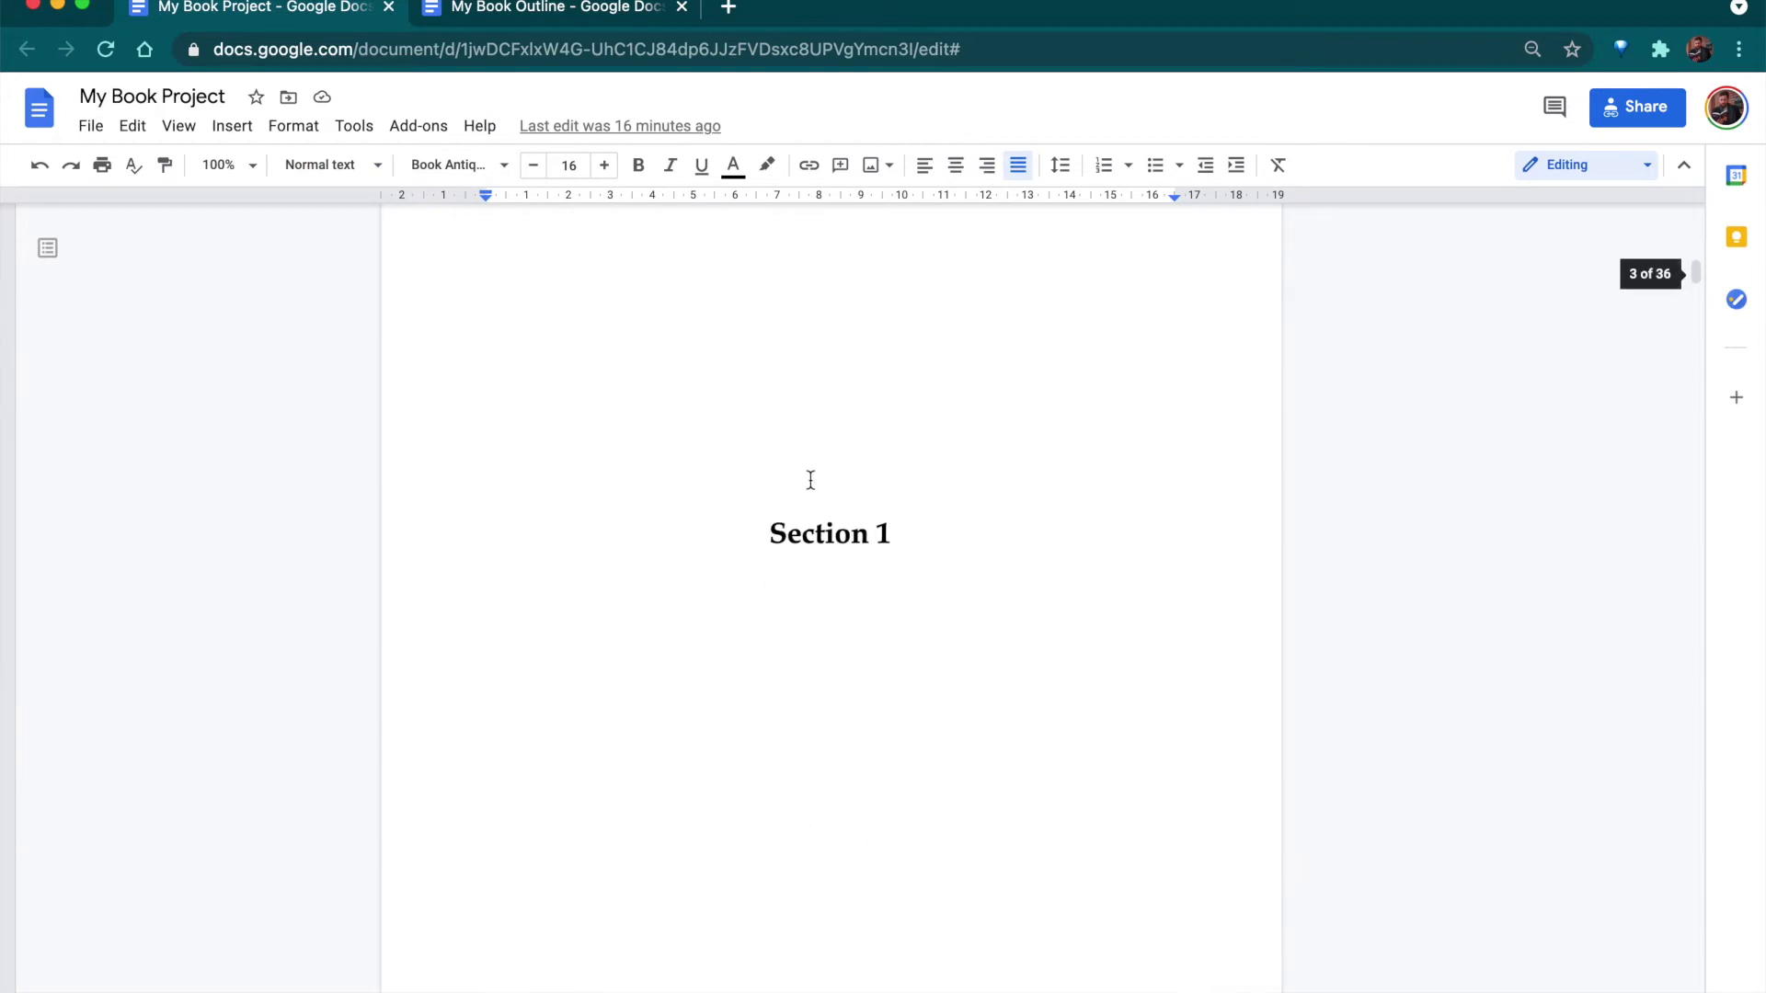
triple_click(749, 548)
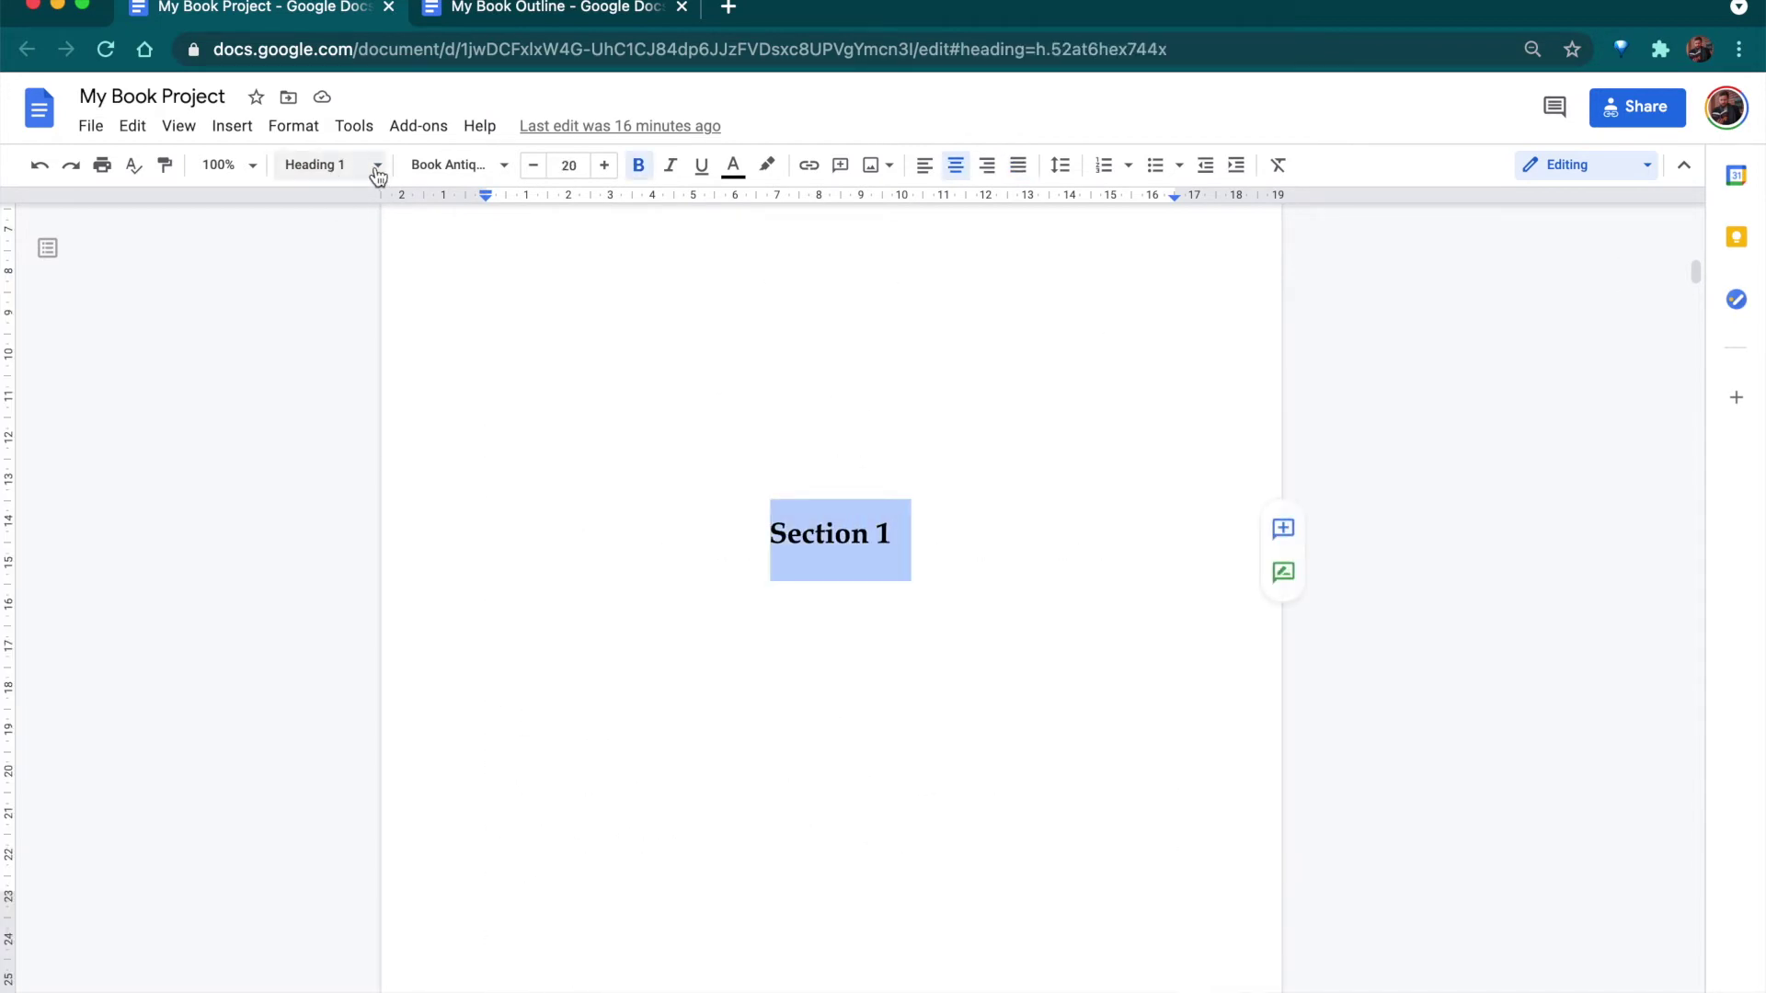
scroll(902, 587, up, 10)
scroll(906, 589, down, 2)
click(513, 563)
Check the Introduction heading's paragraph style again and compare it with the chapter entries in the Table of Contents.
scroll(513, 563, down, 7)
drag(767, 606, 991, 609)
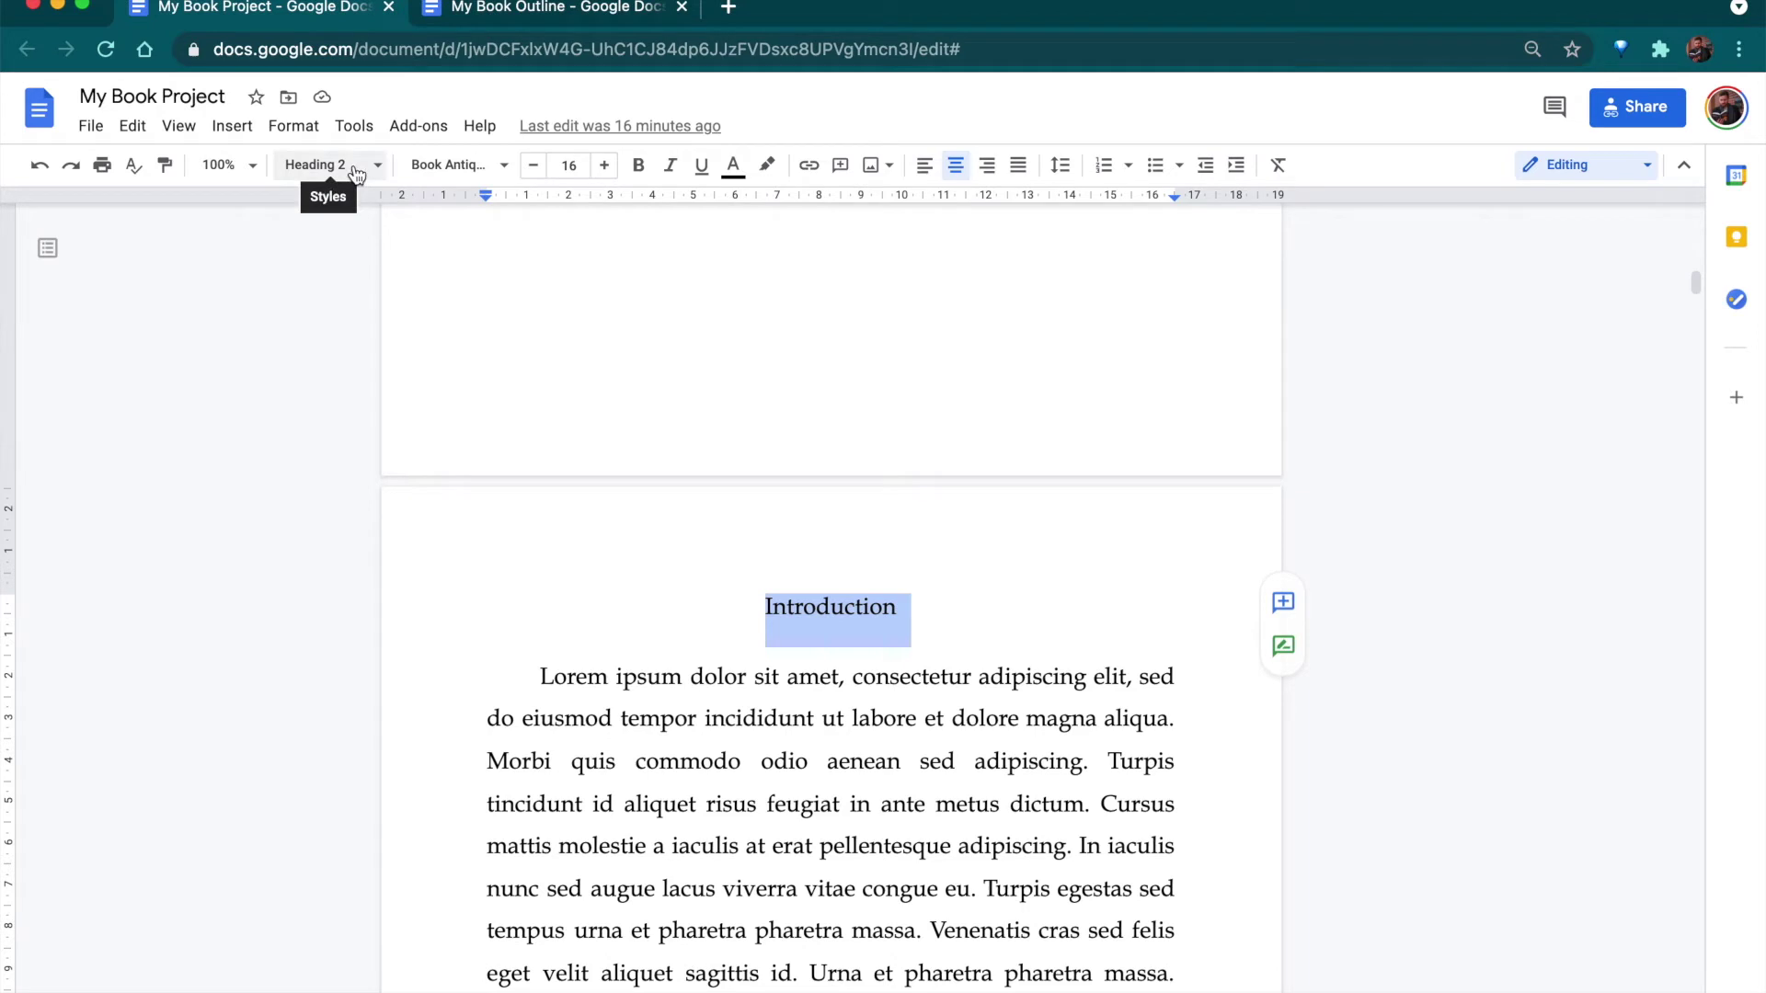
click(970, 659)
click(971, 611)
scroll(974, 616, up, 4)
scroll(974, 616, up, 15)
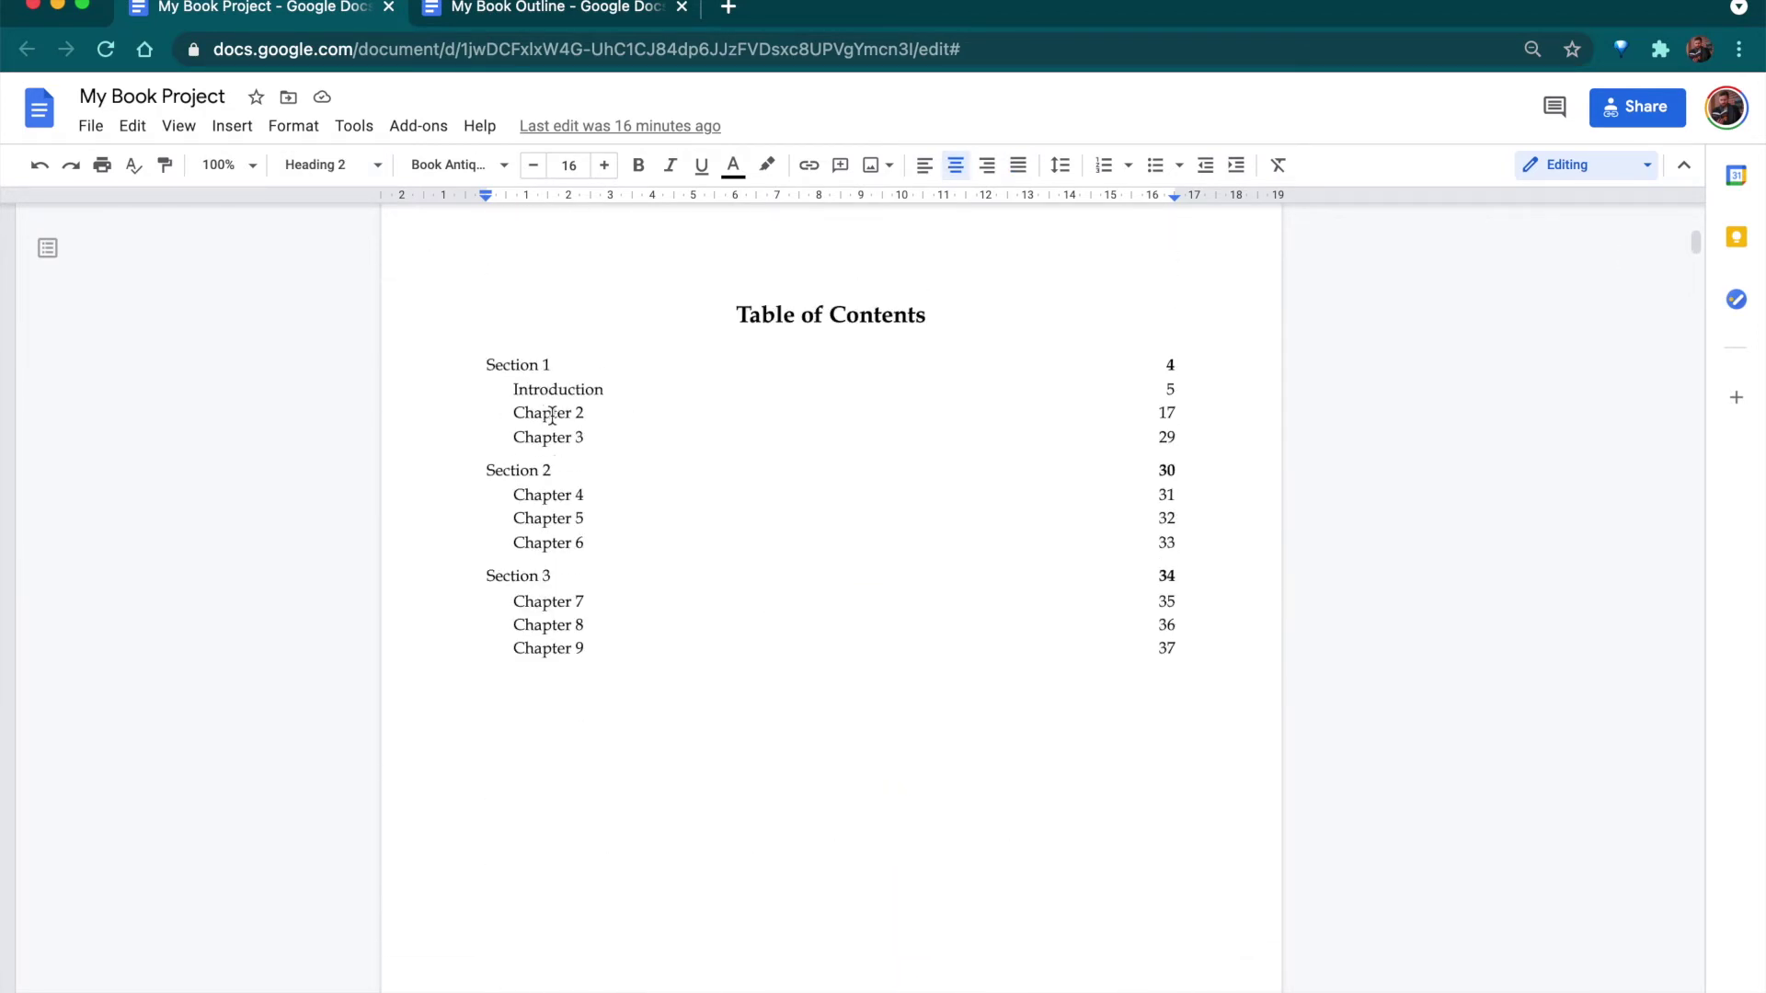
View the list of paragraph styles and check which one the book title on the title page uses.
scroll(1063, 817, down, 5)
click(350, 168)
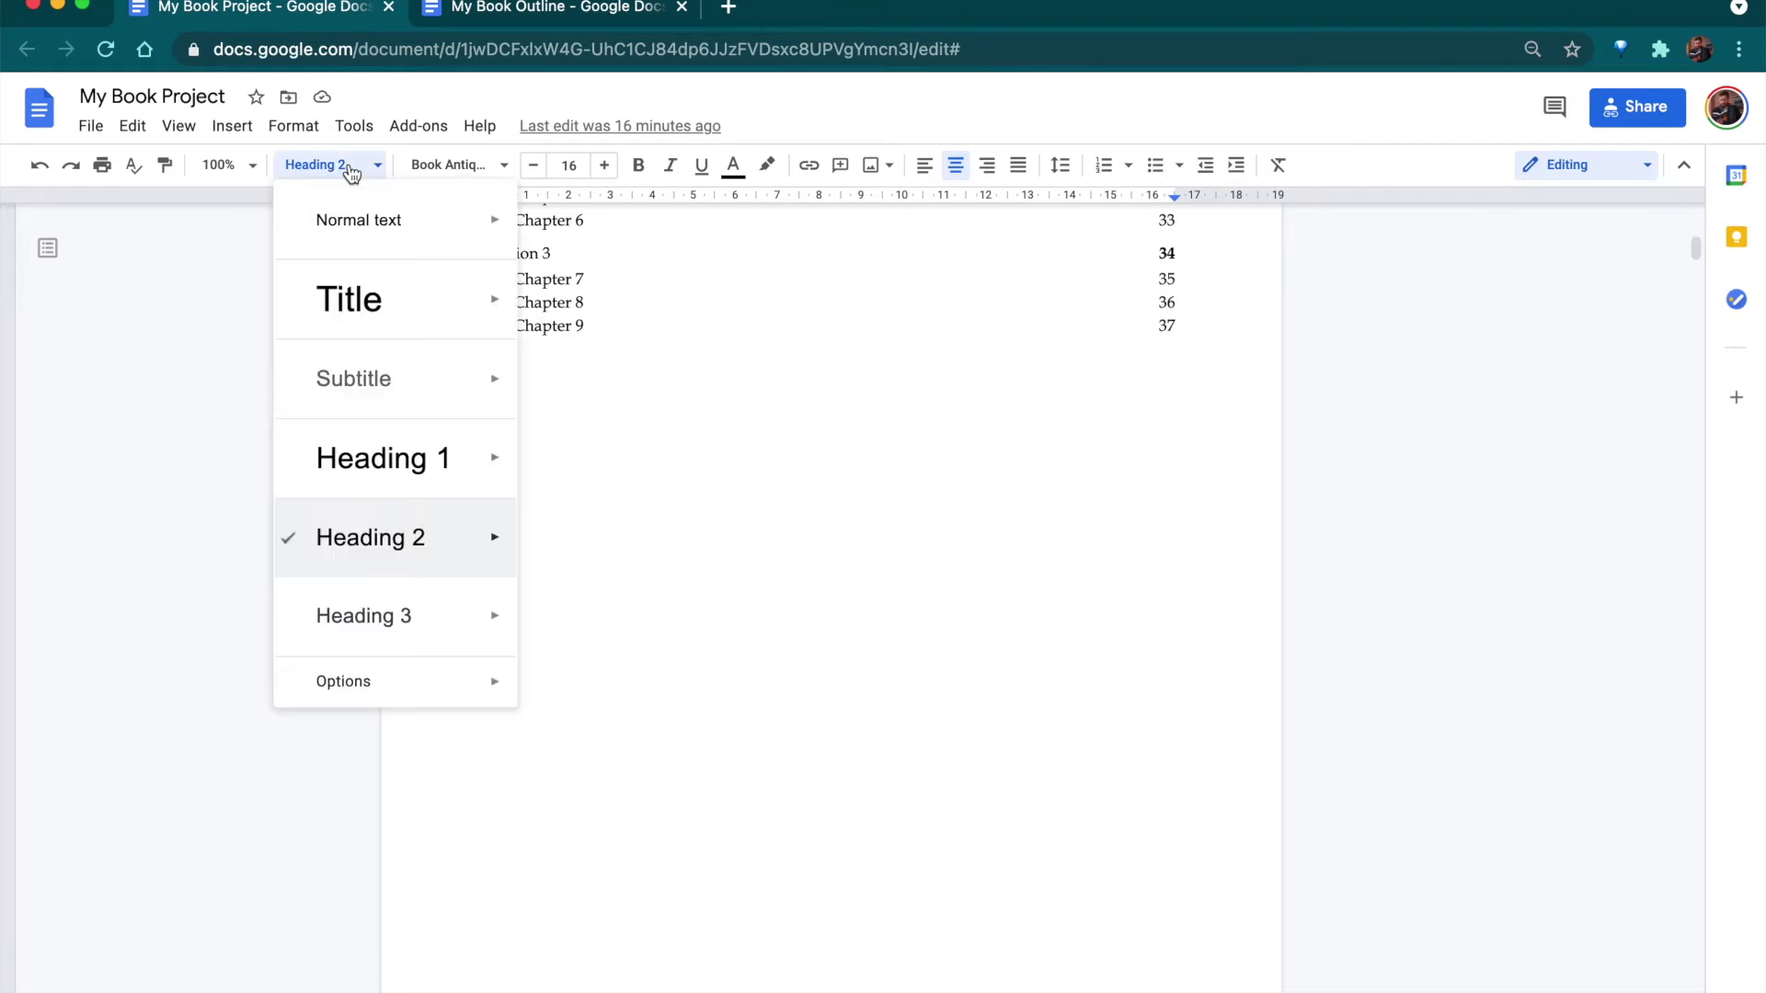
click(1054, 382)
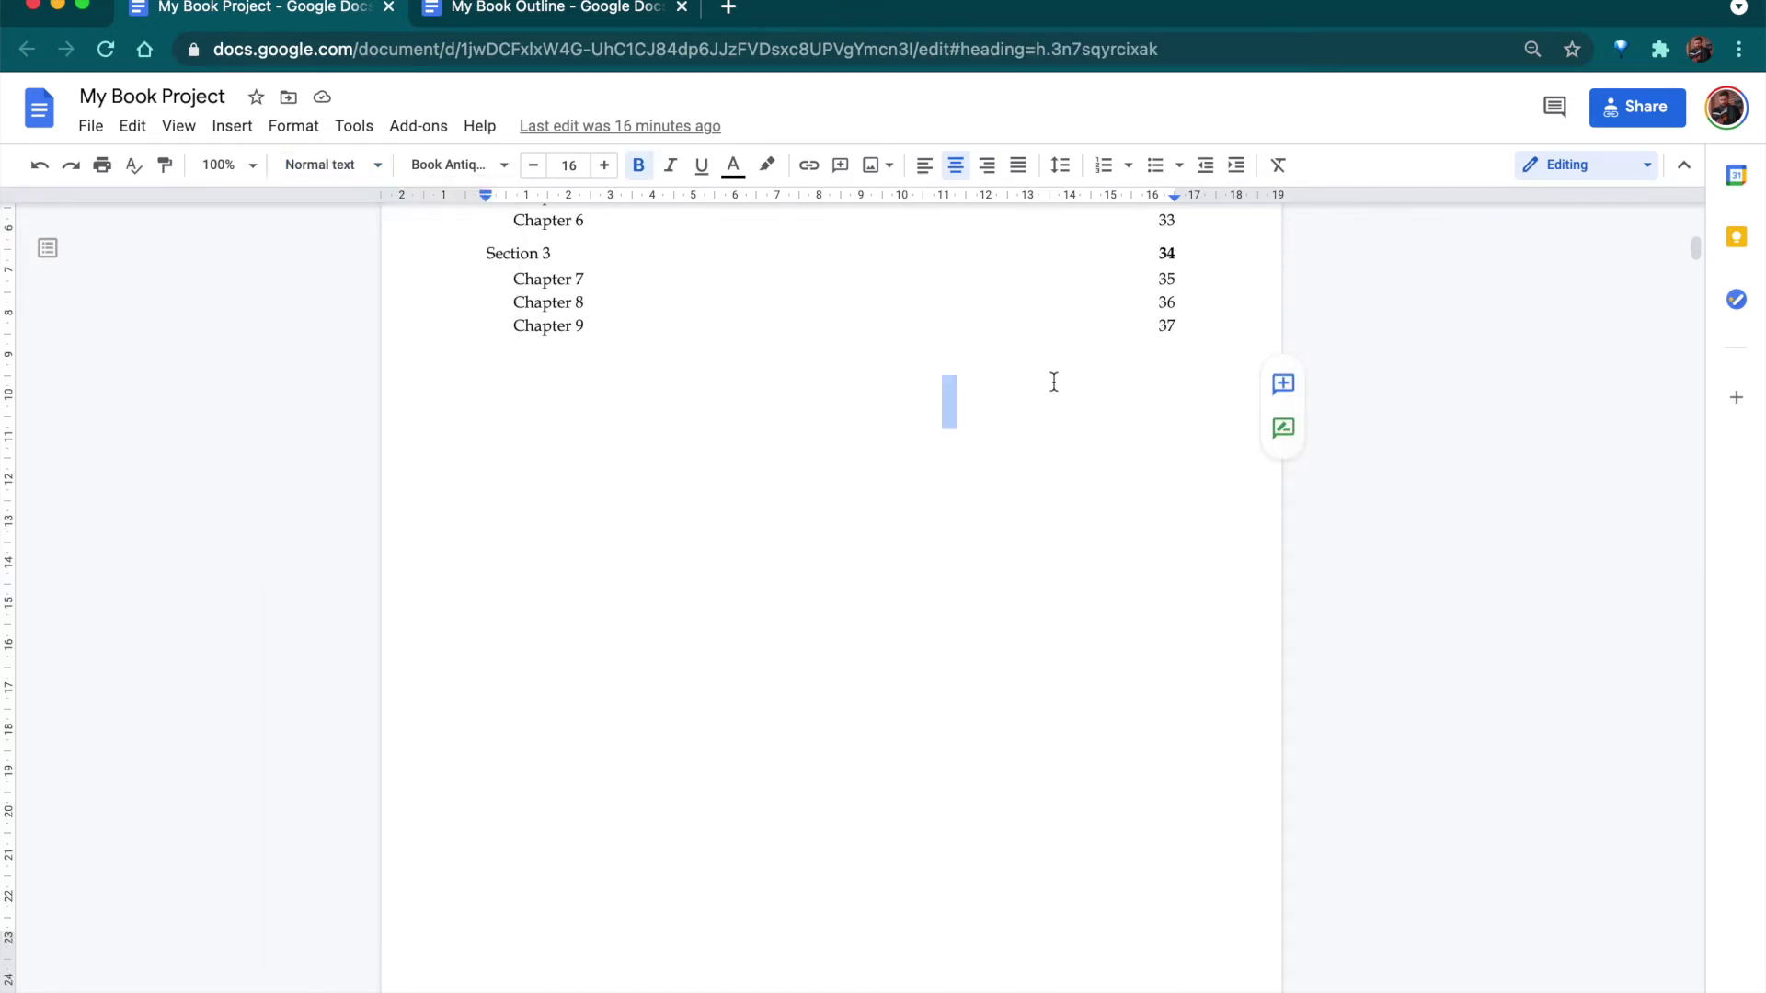
key(super+Up)
drag(600, 781, 1135, 771)
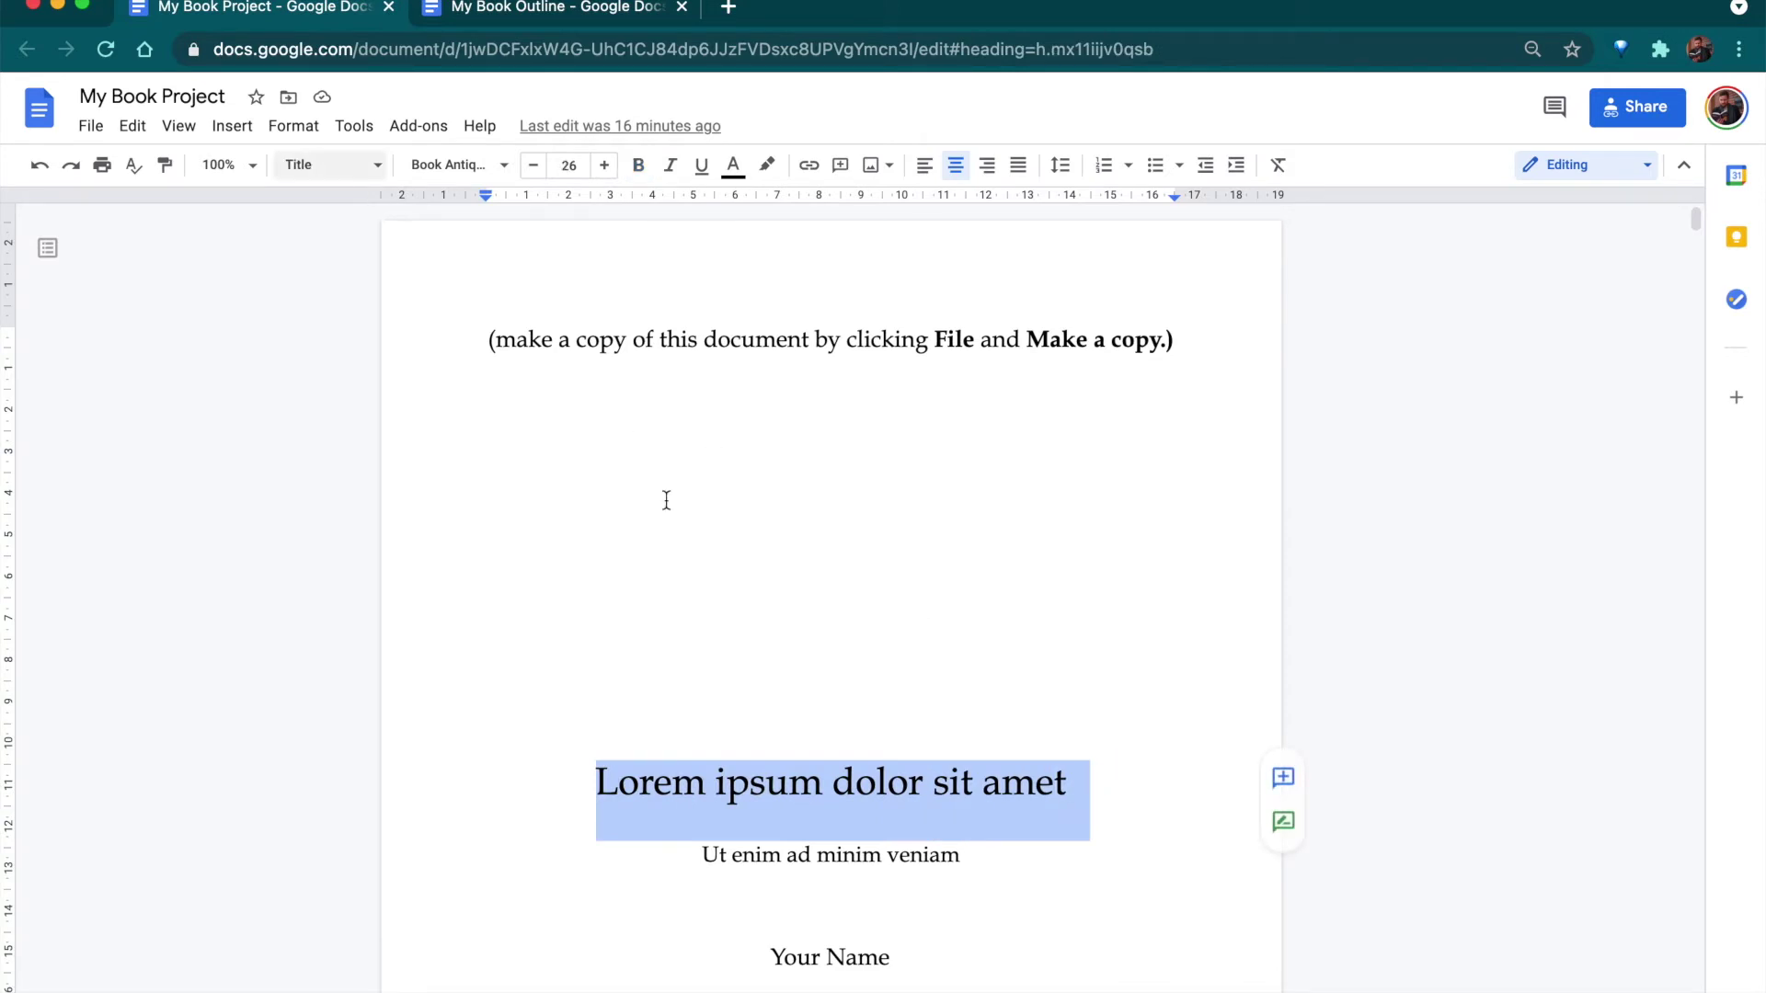
click(372, 172)
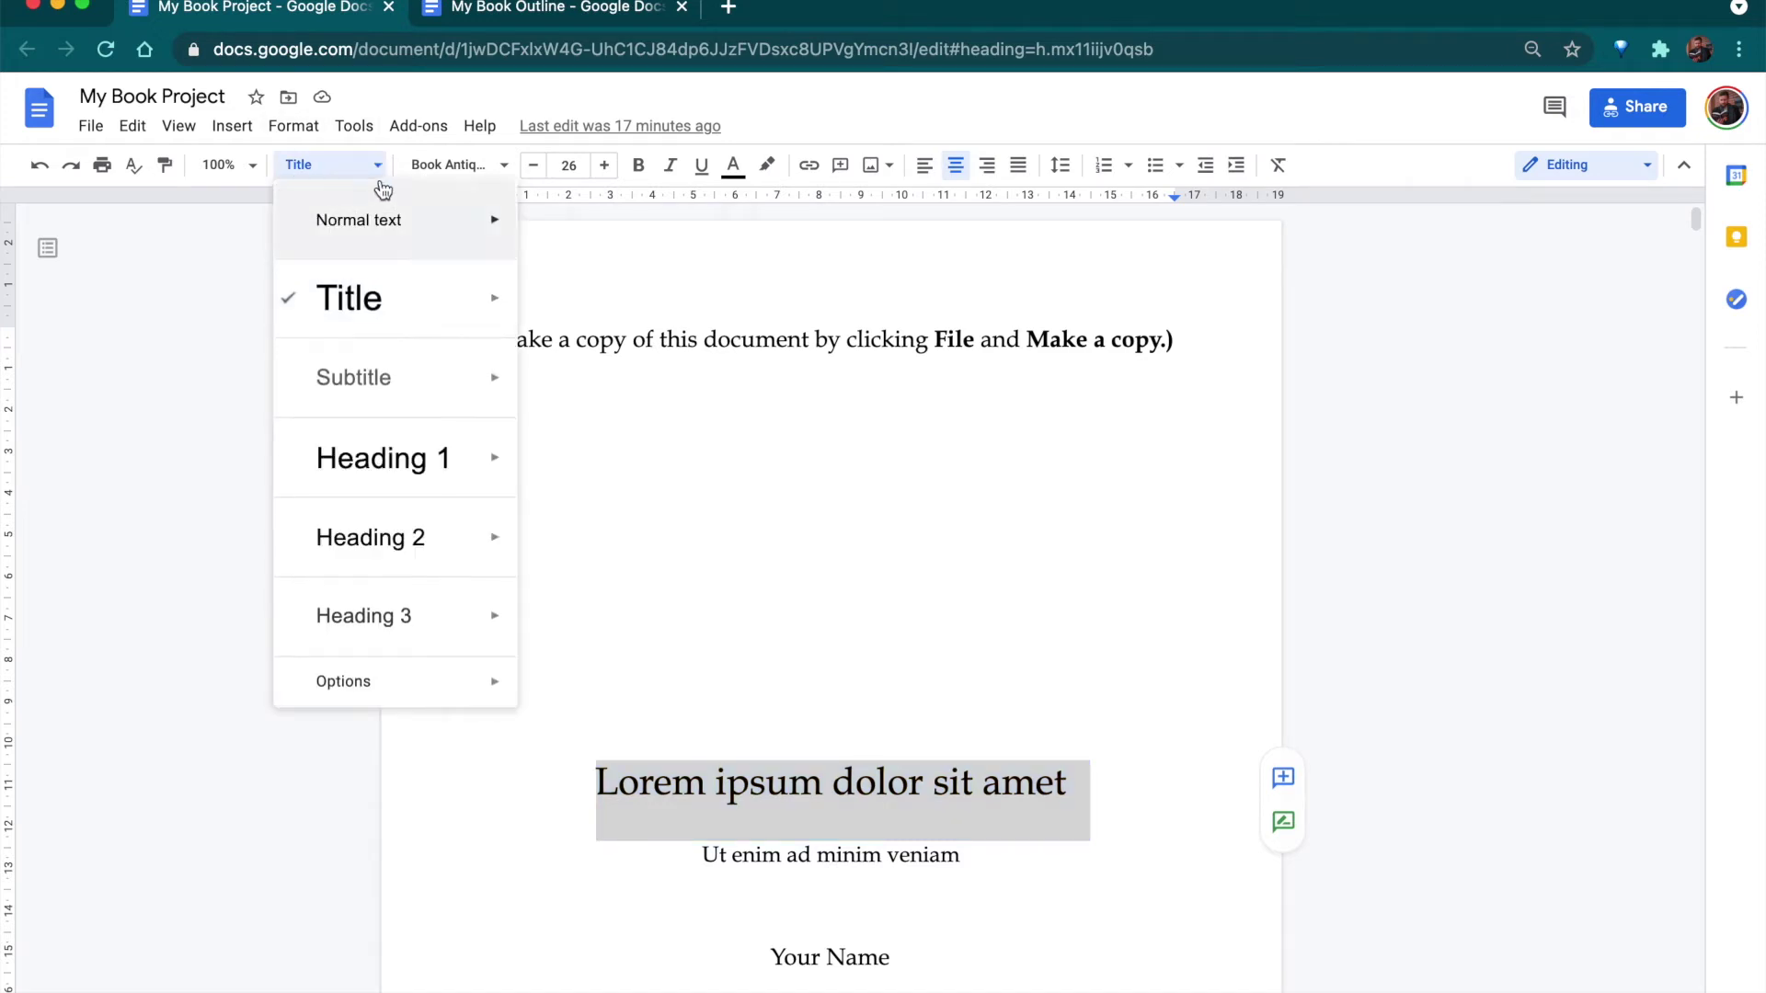
click(365, 168)
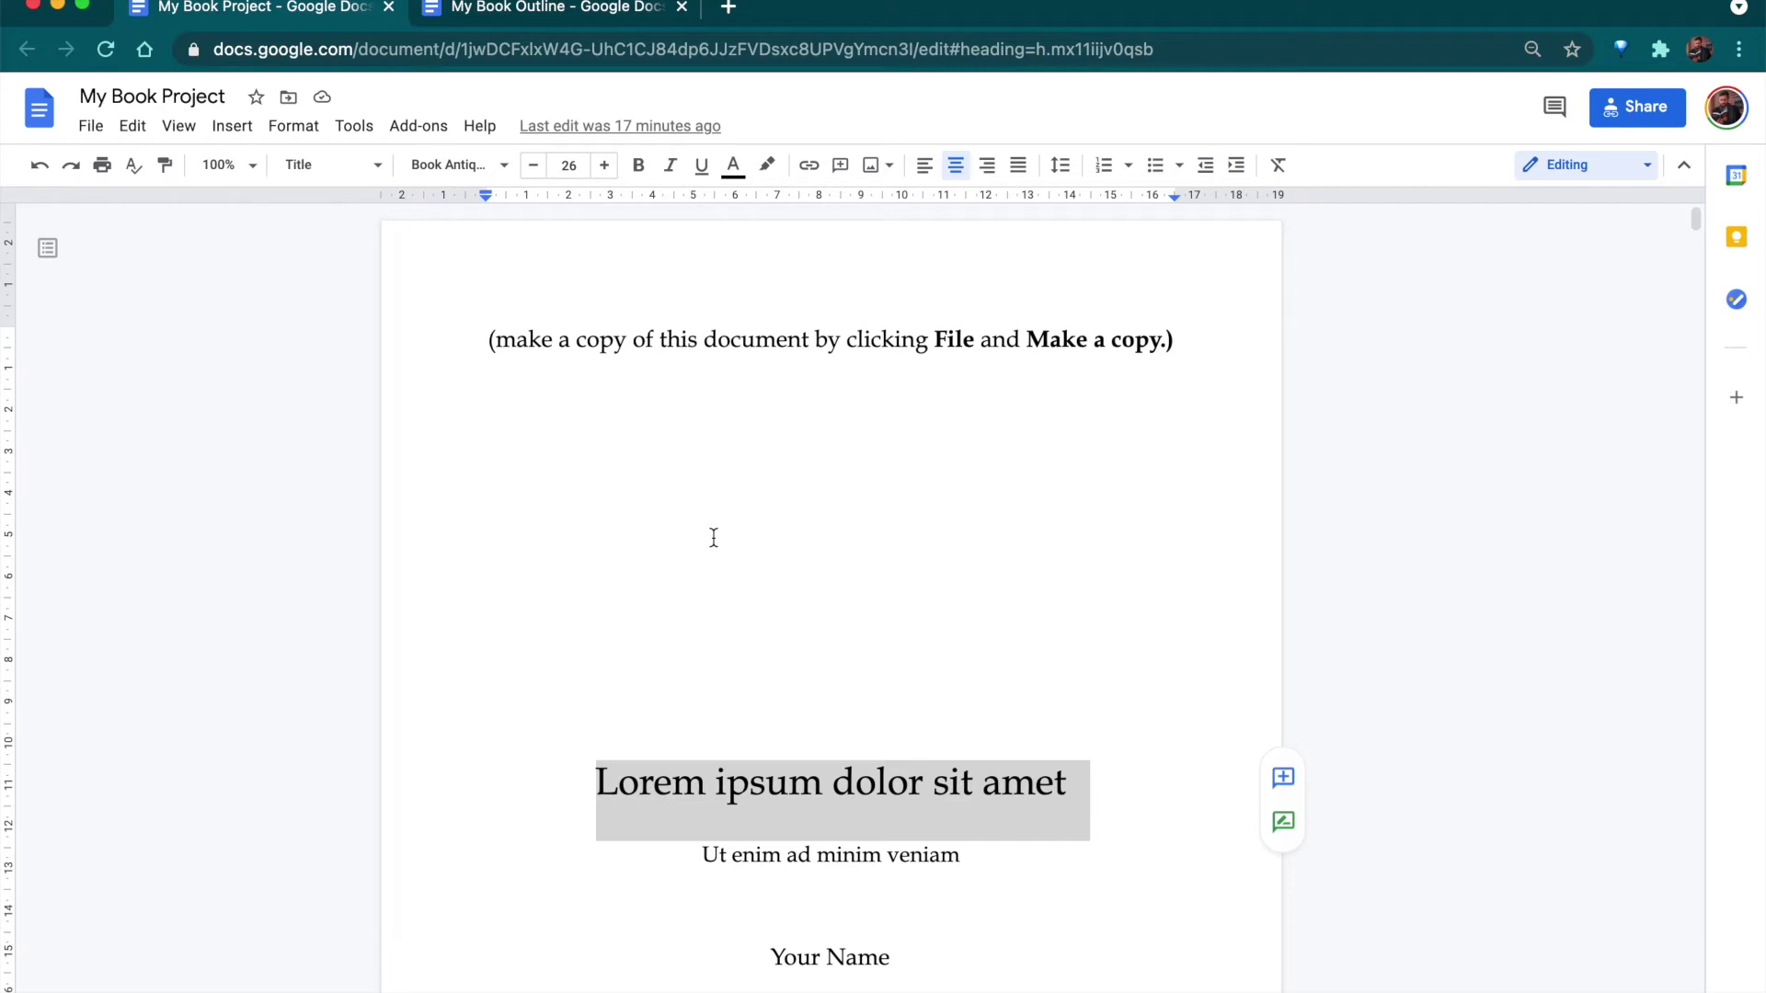
Replace the Introduction chapter heading after Section 1 with "Conclusion".
scroll(714, 537, down, 12)
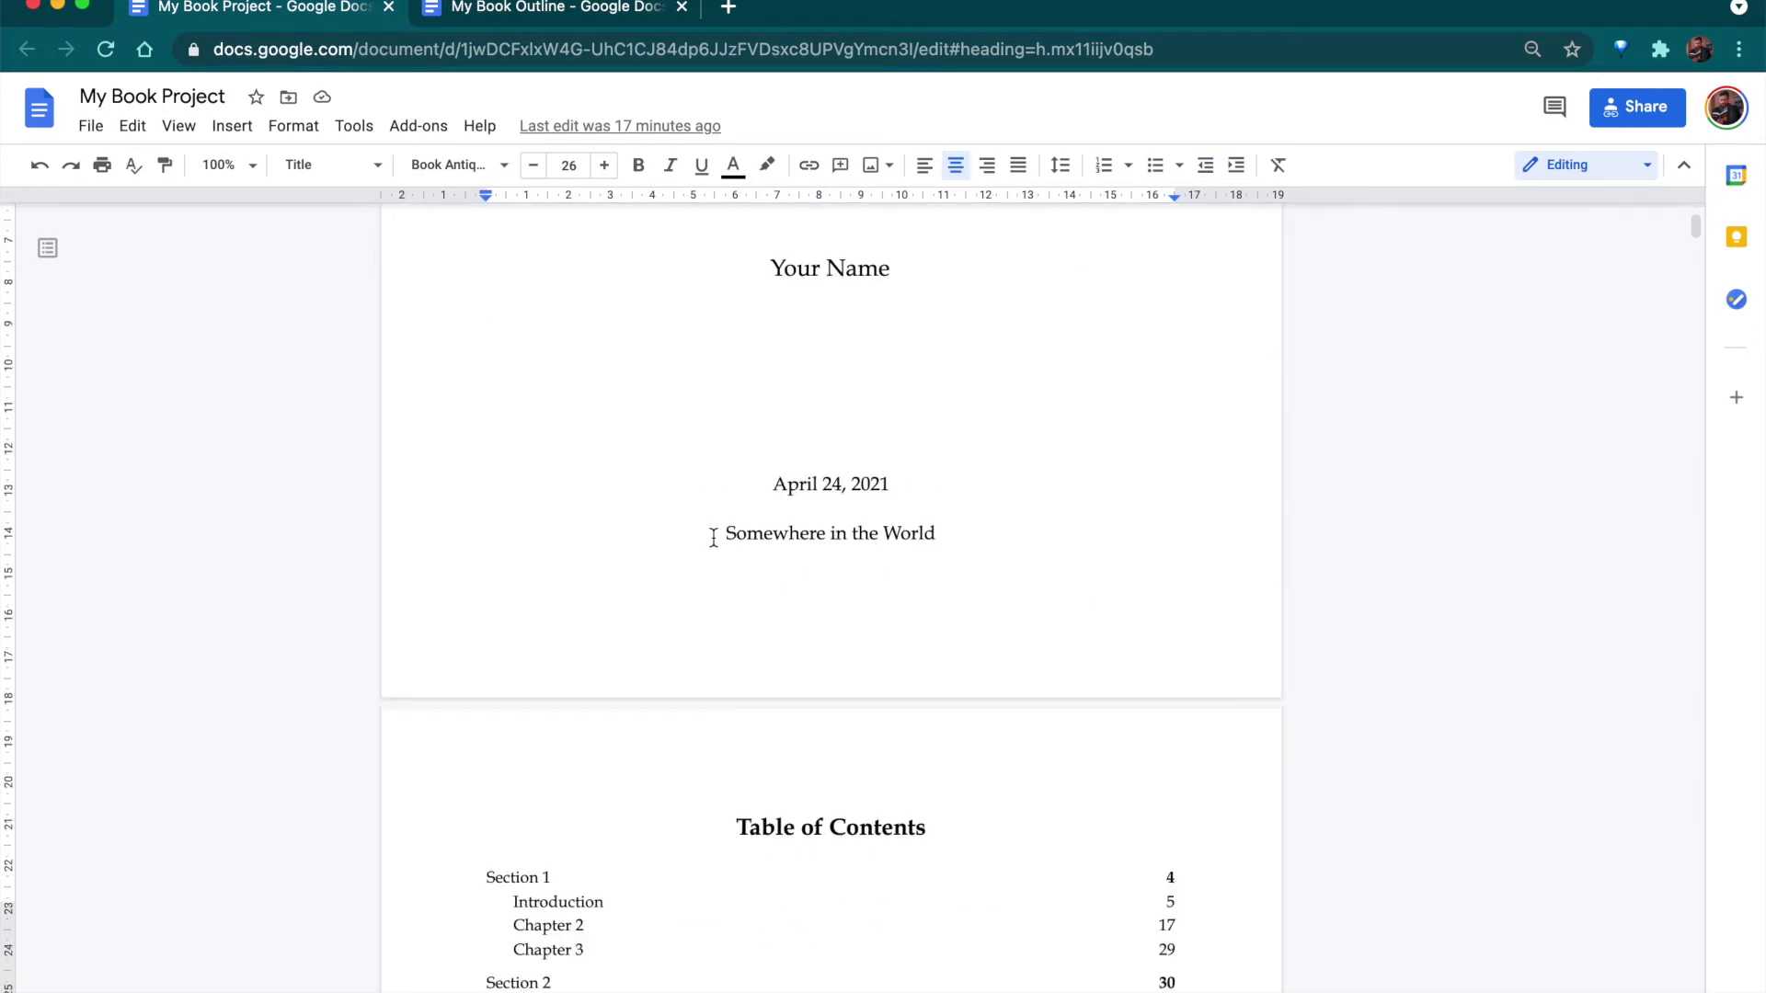
scroll(714, 537, up, 2)
click(584, 564)
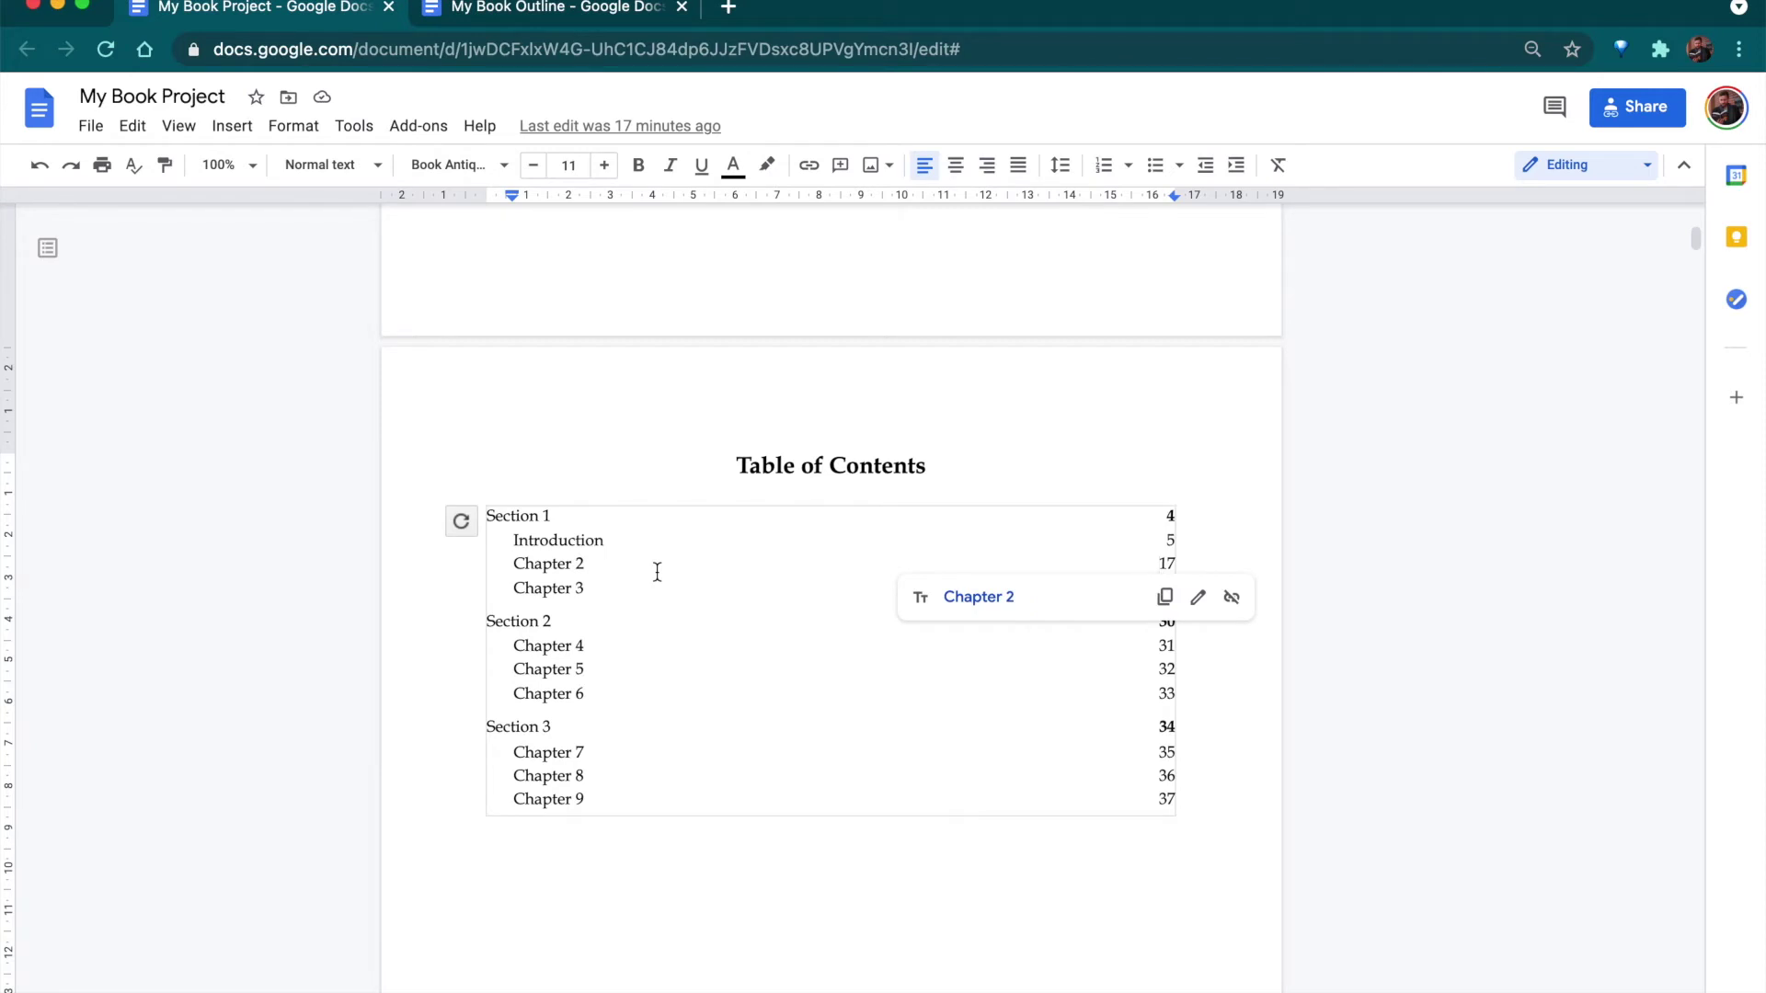
scroll(593, 693, down, 7)
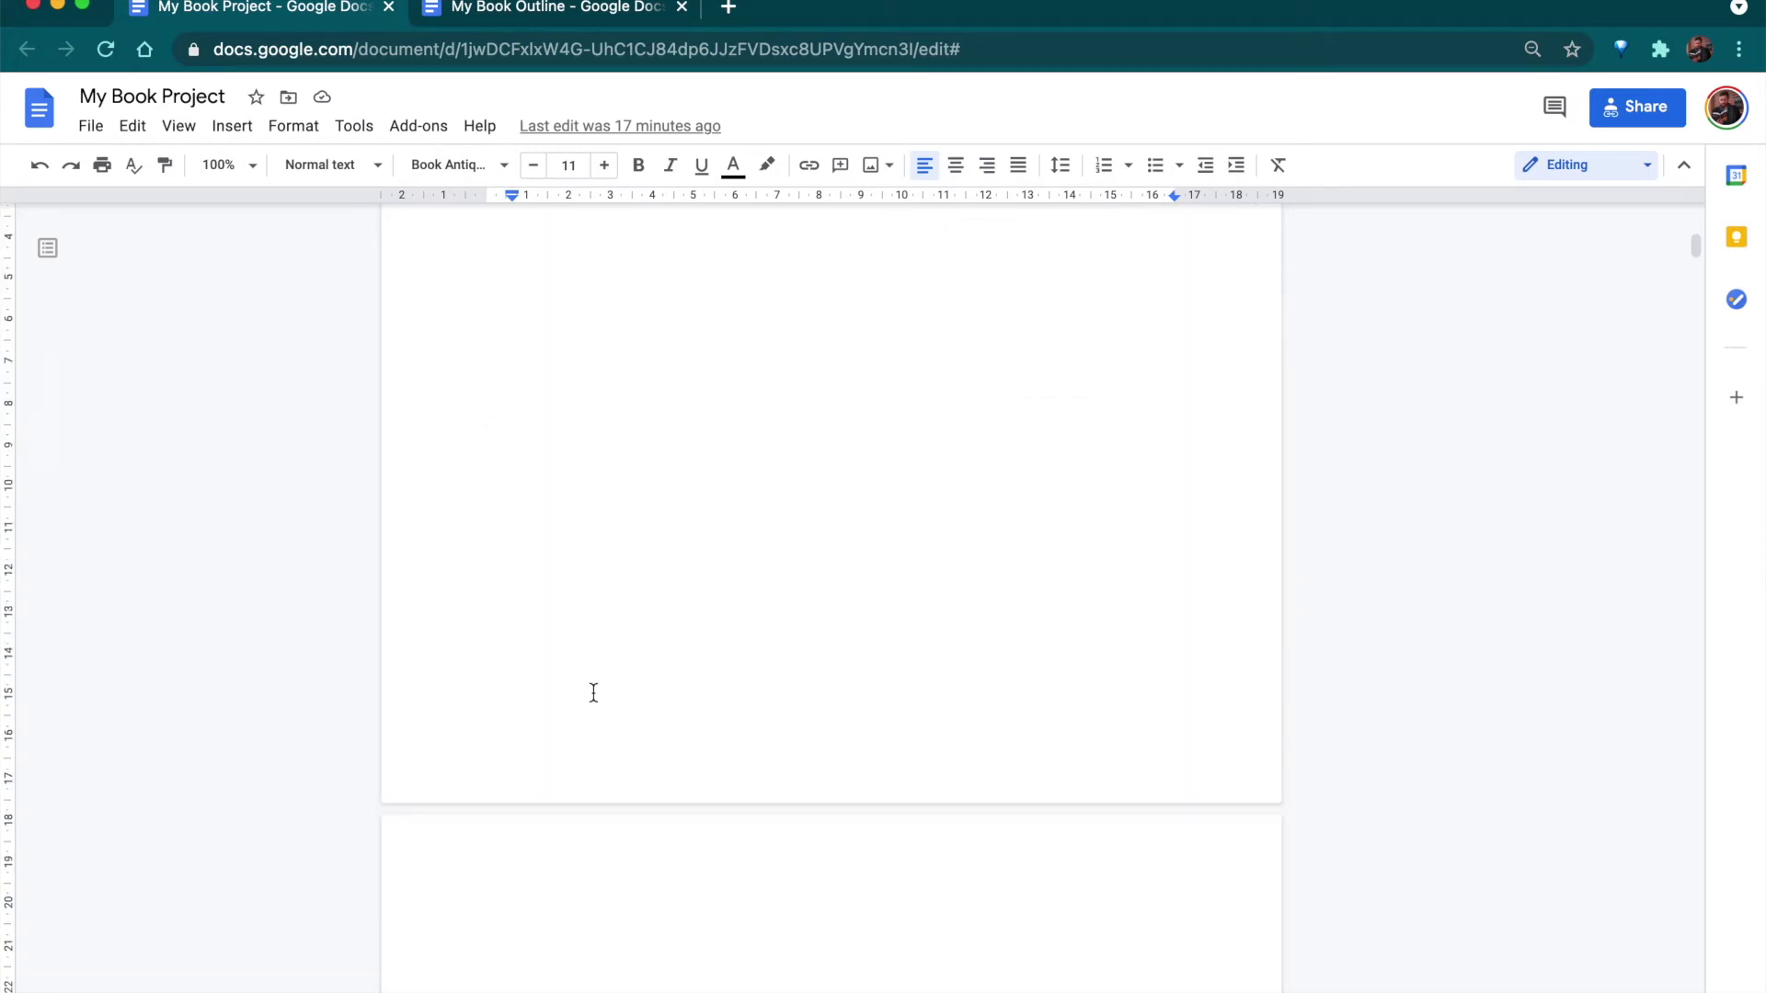
scroll(593, 693, down, 15)
double_click(831, 512)
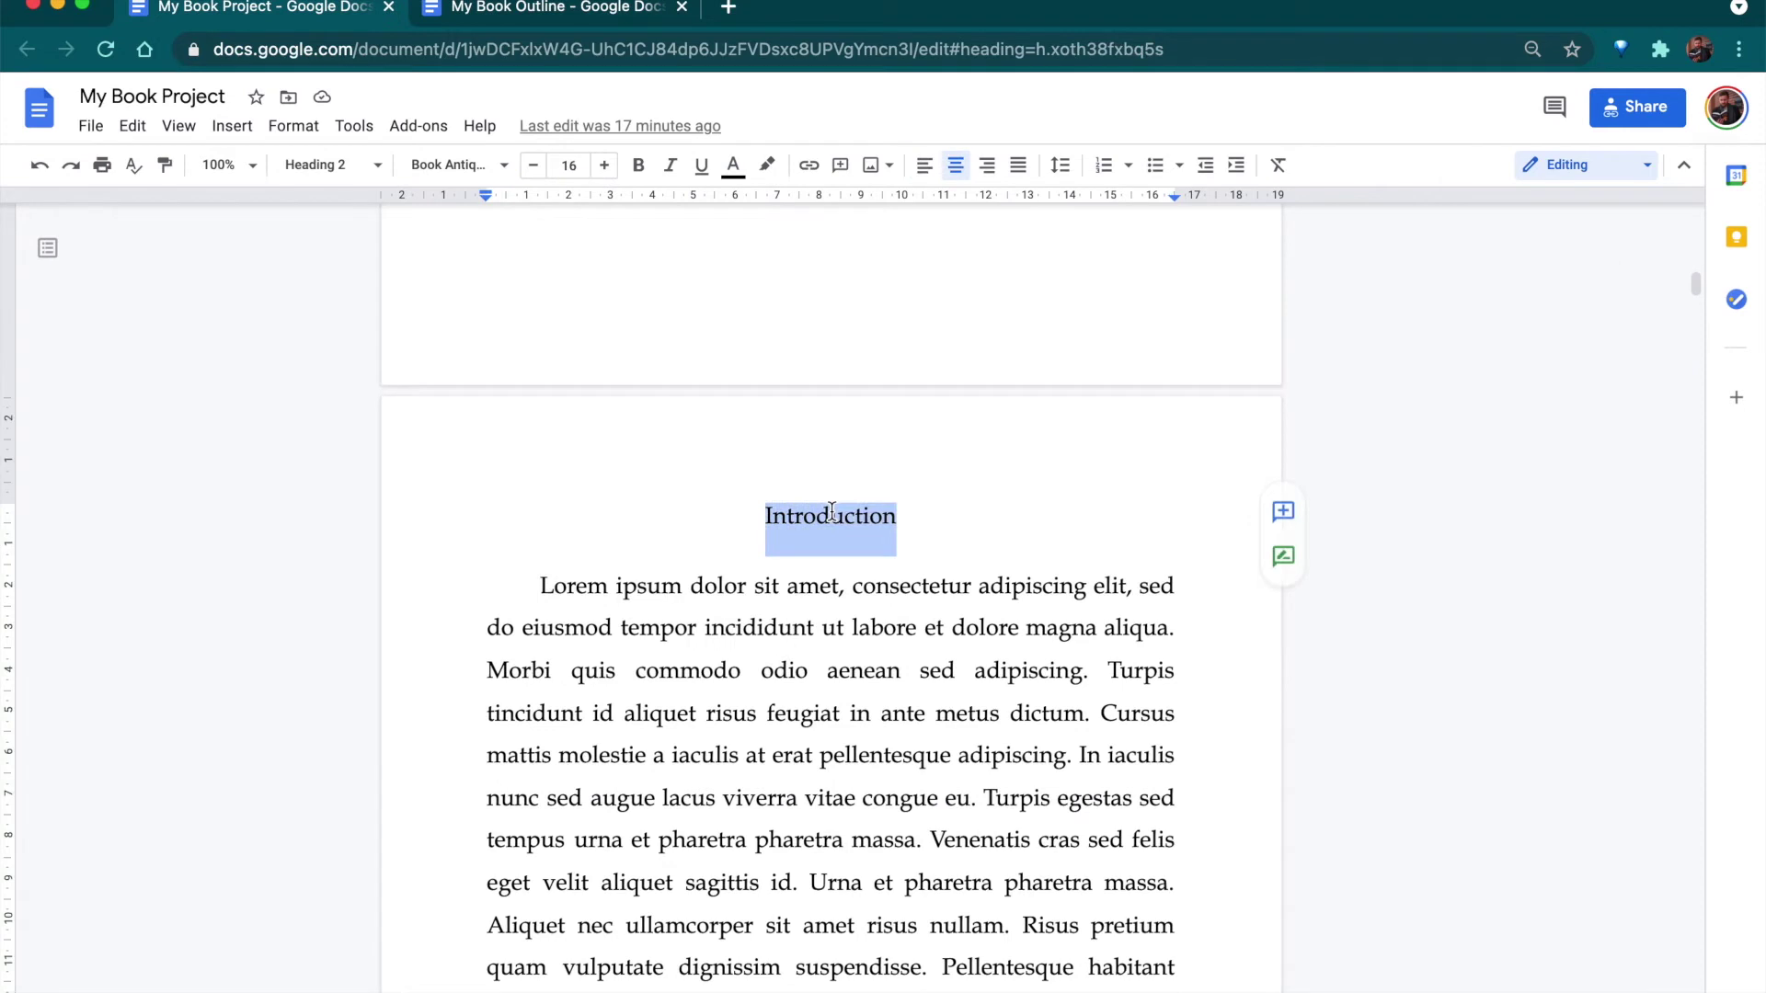
text(Conclusion)
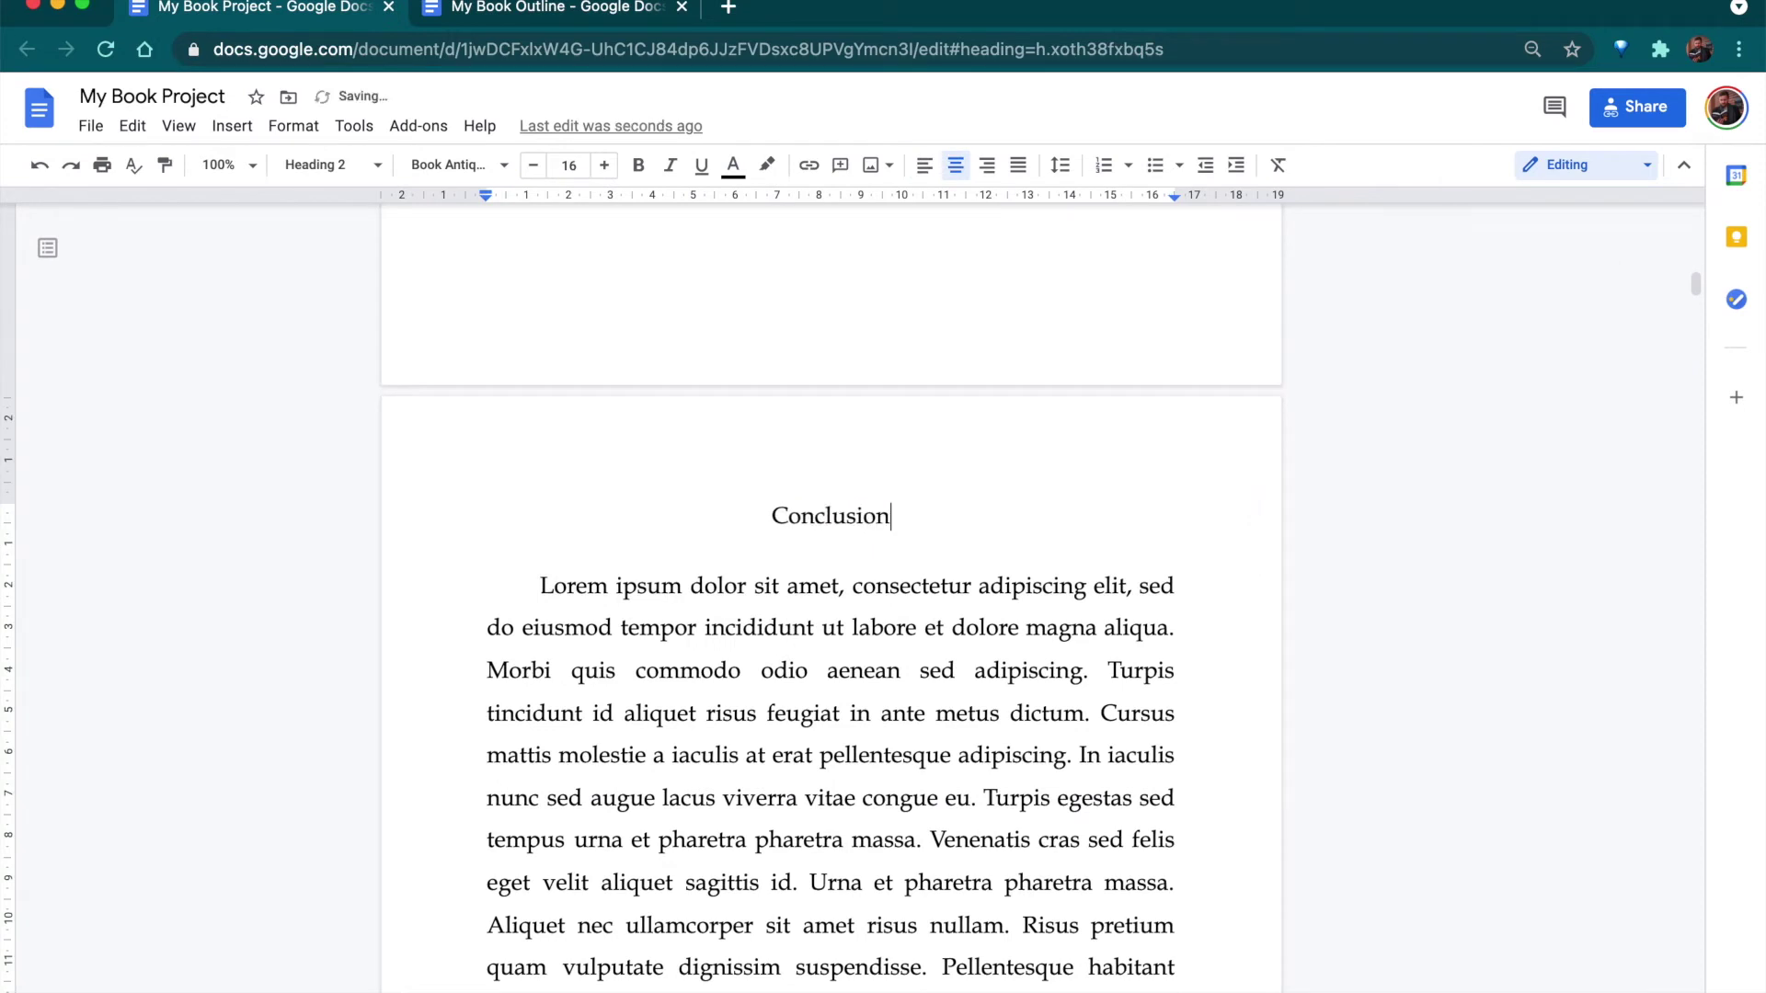
Update the Table of Contents from the document's current headings and page numbers.
scroll(743, 380, up, 15)
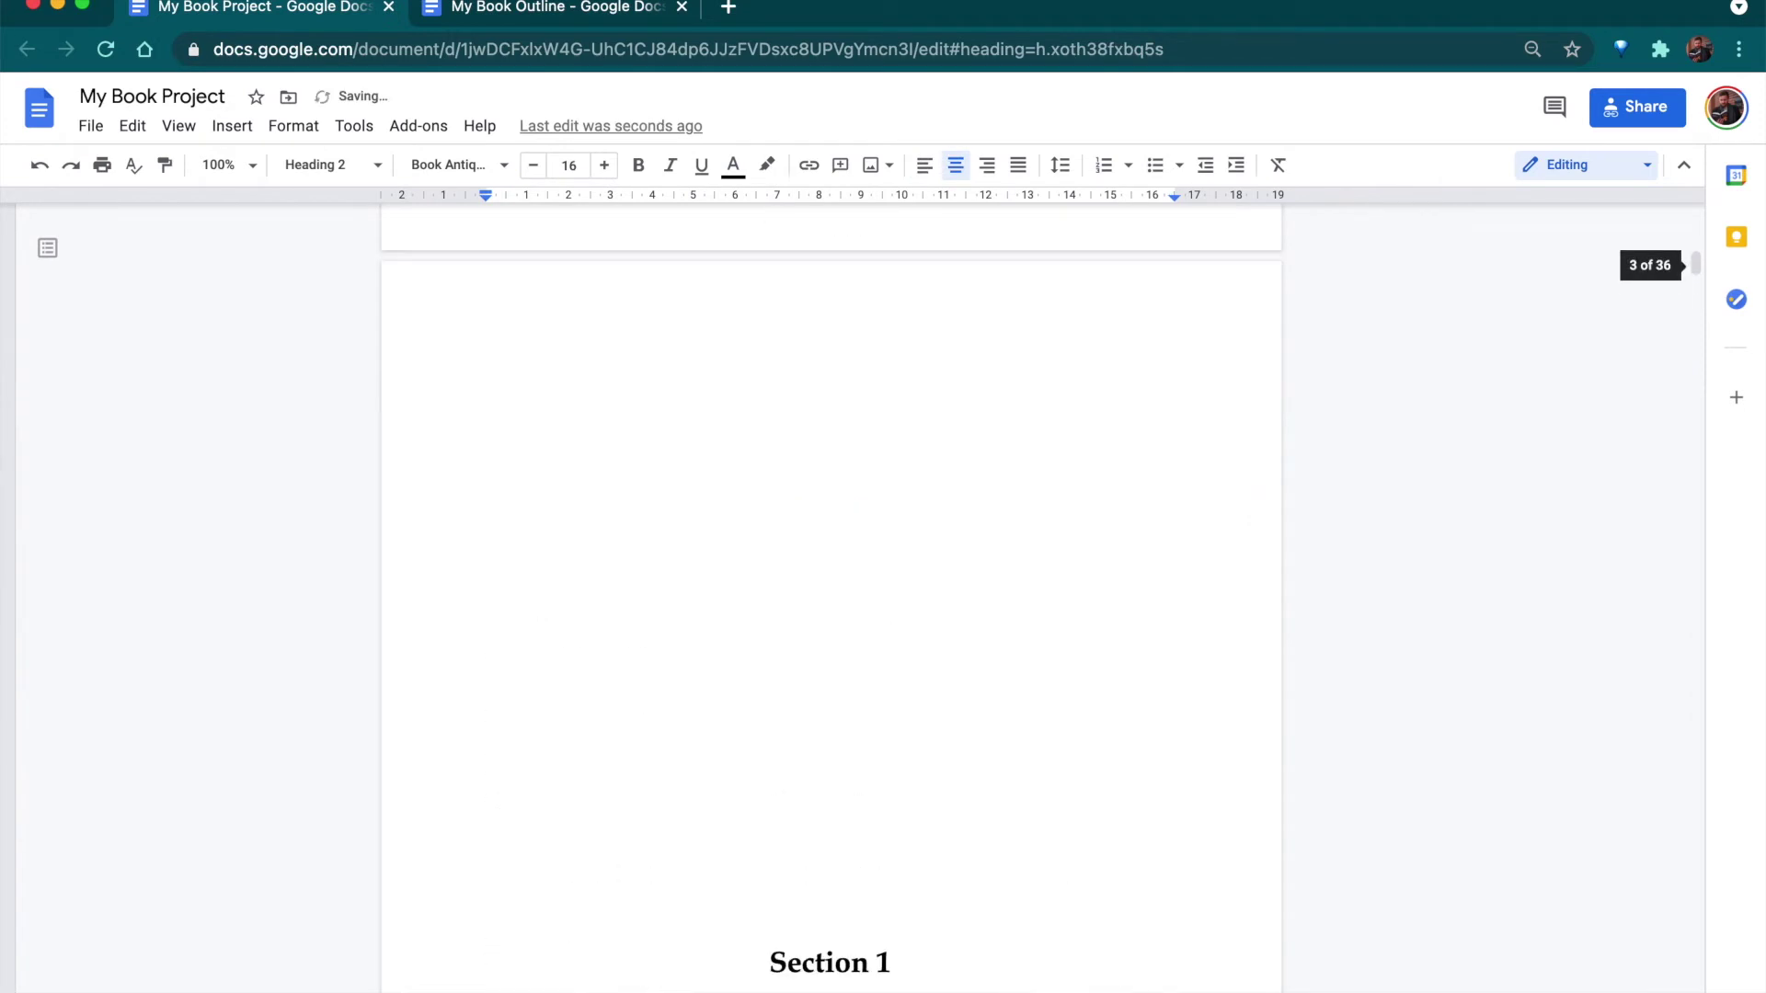
click(743, 380)
scroll(643, 359, up, 3)
click(461, 466)
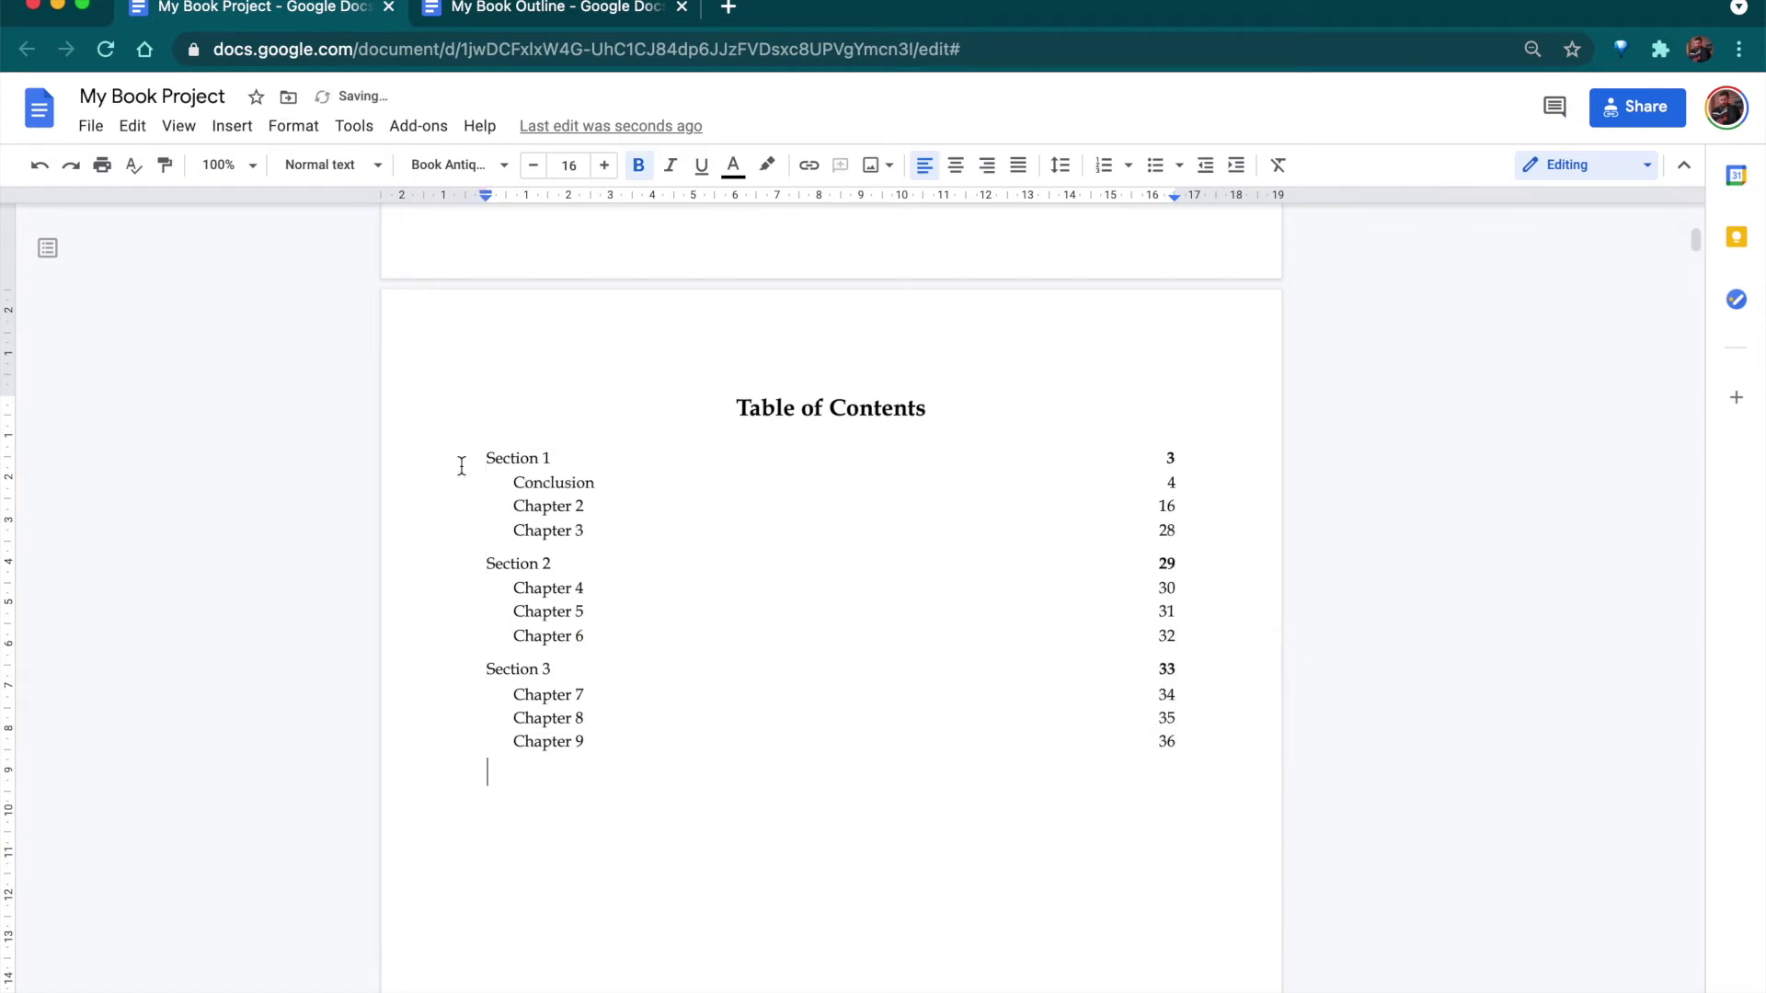
Change the Conclusion chapter heading back to "Introduction".
scroll(561, 512, down, 20)
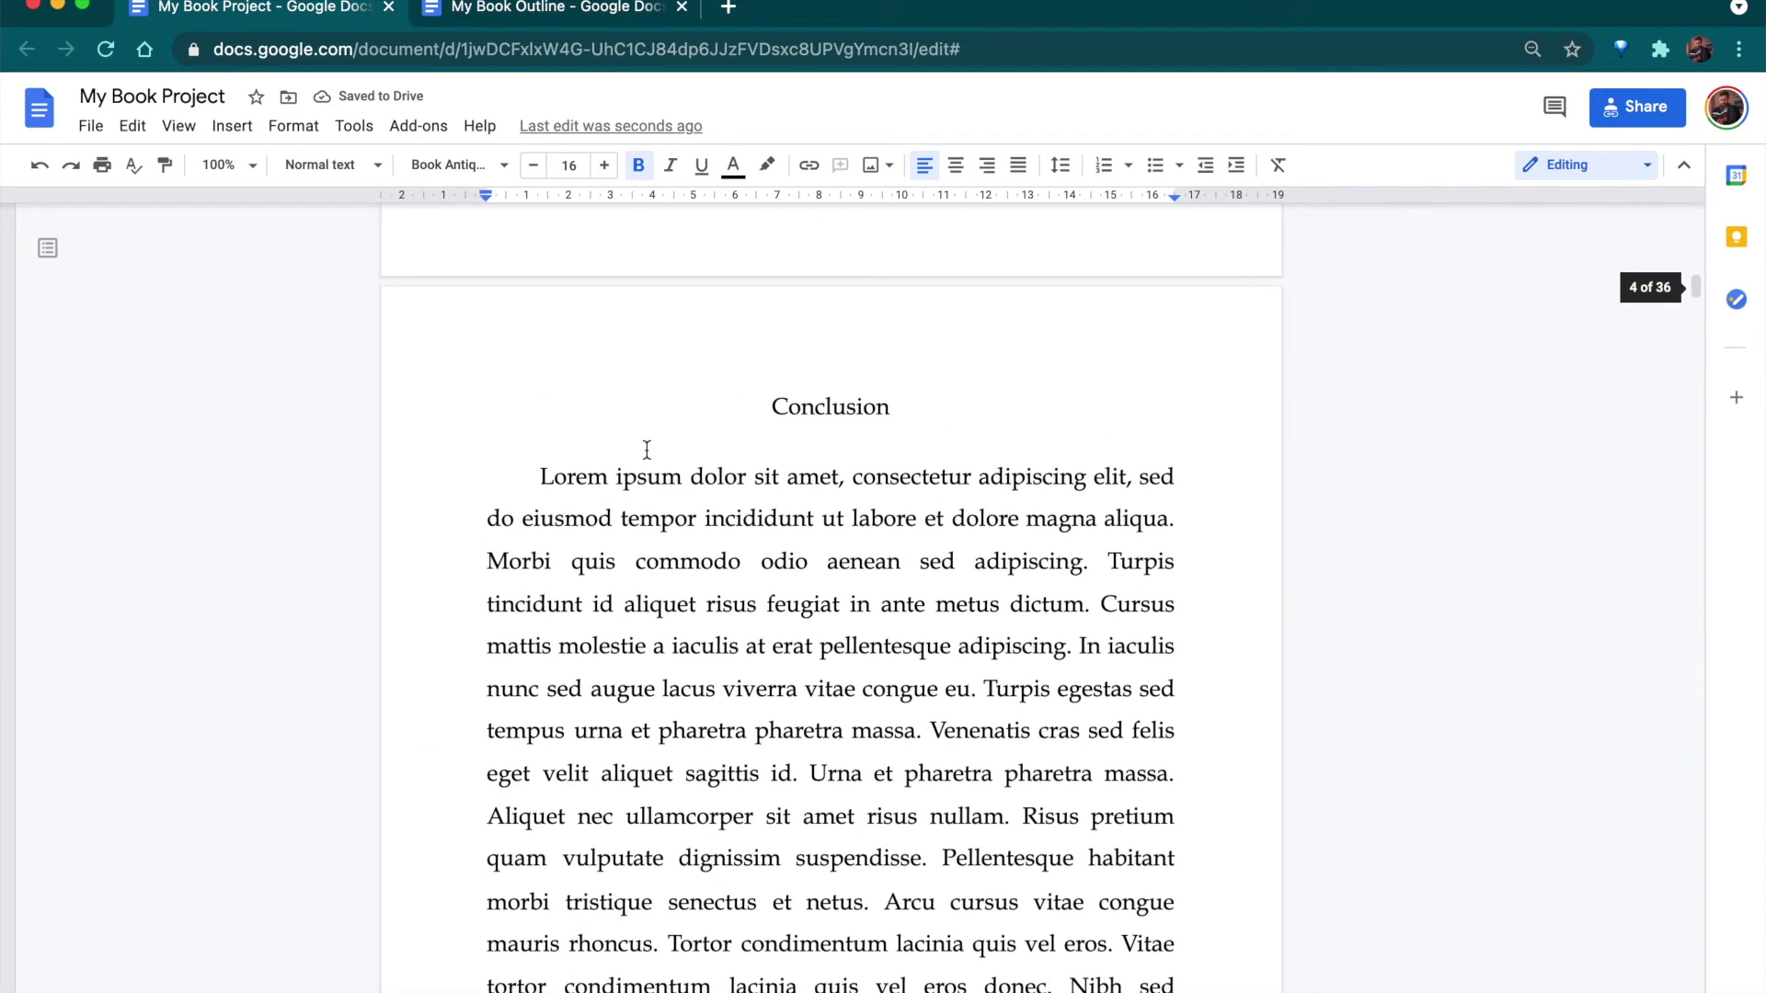
click(856, 405)
double_click(855, 406)
text(Intor)
key(BackSpace)
key(BackSpace)
text(roduction)
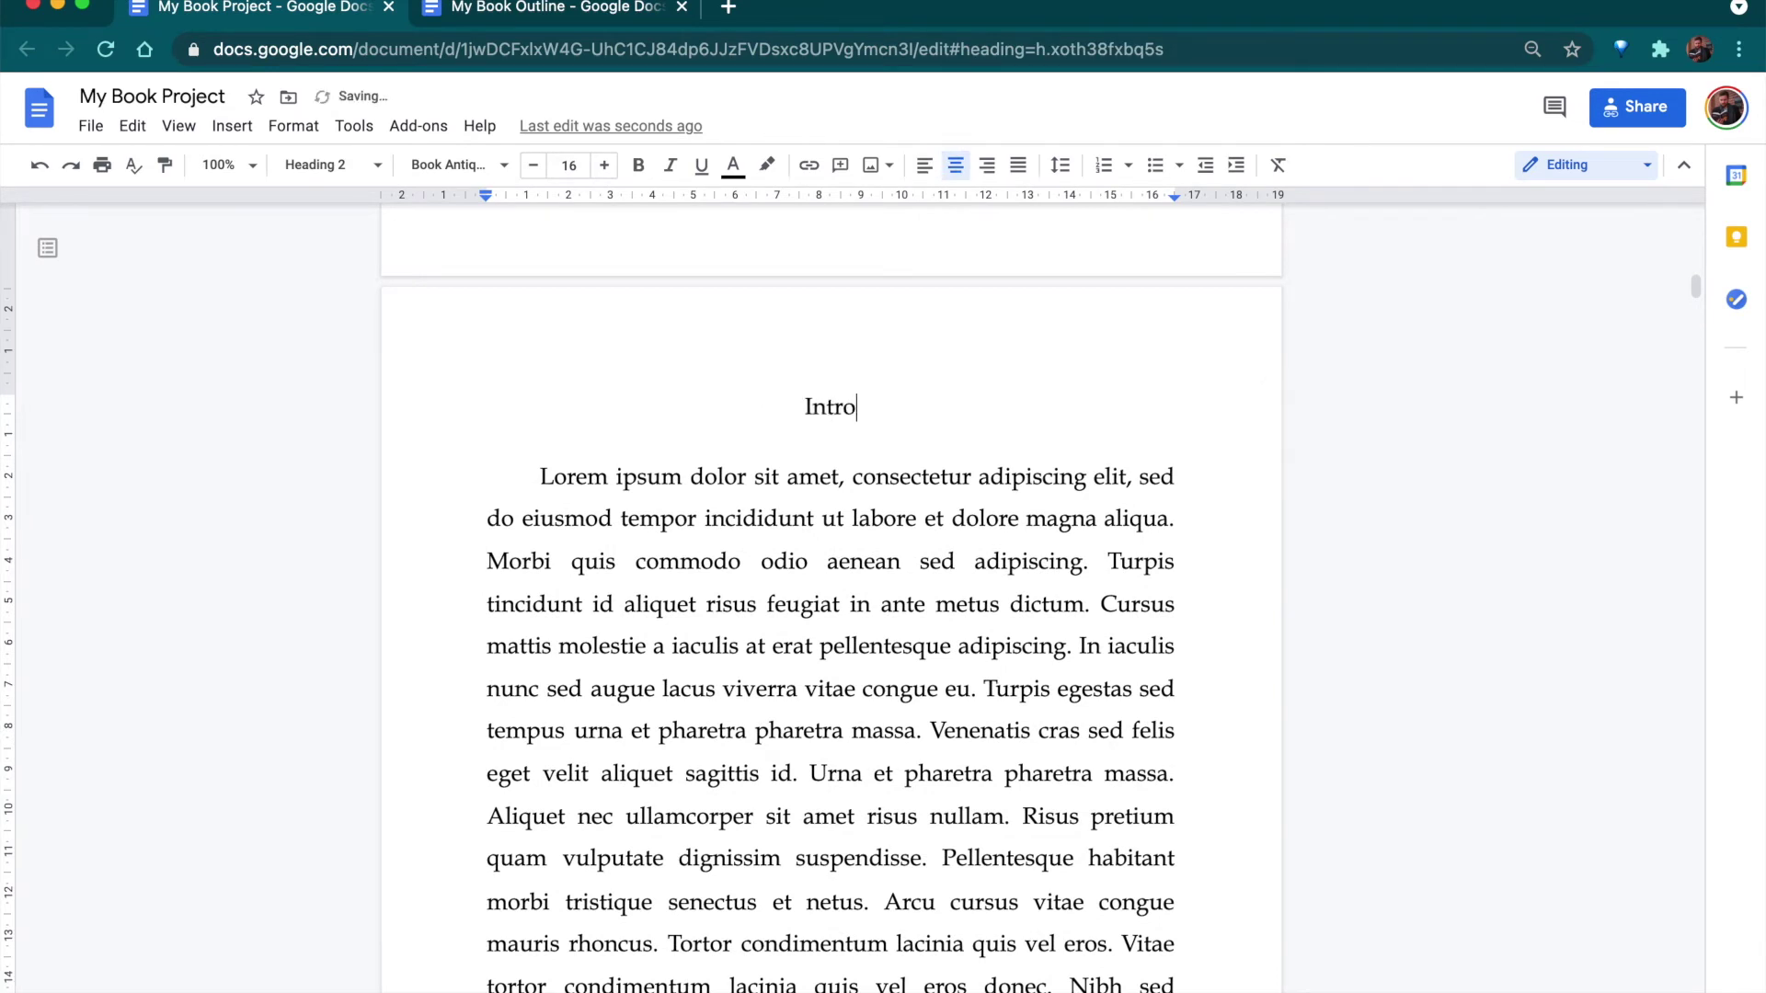
click(813, 578)
Examine the Section 1 divider page's heading and the start of the Introduction's first body paragraph.
scroll(813, 579, up, 3)
scroll(813, 579, up, 5)
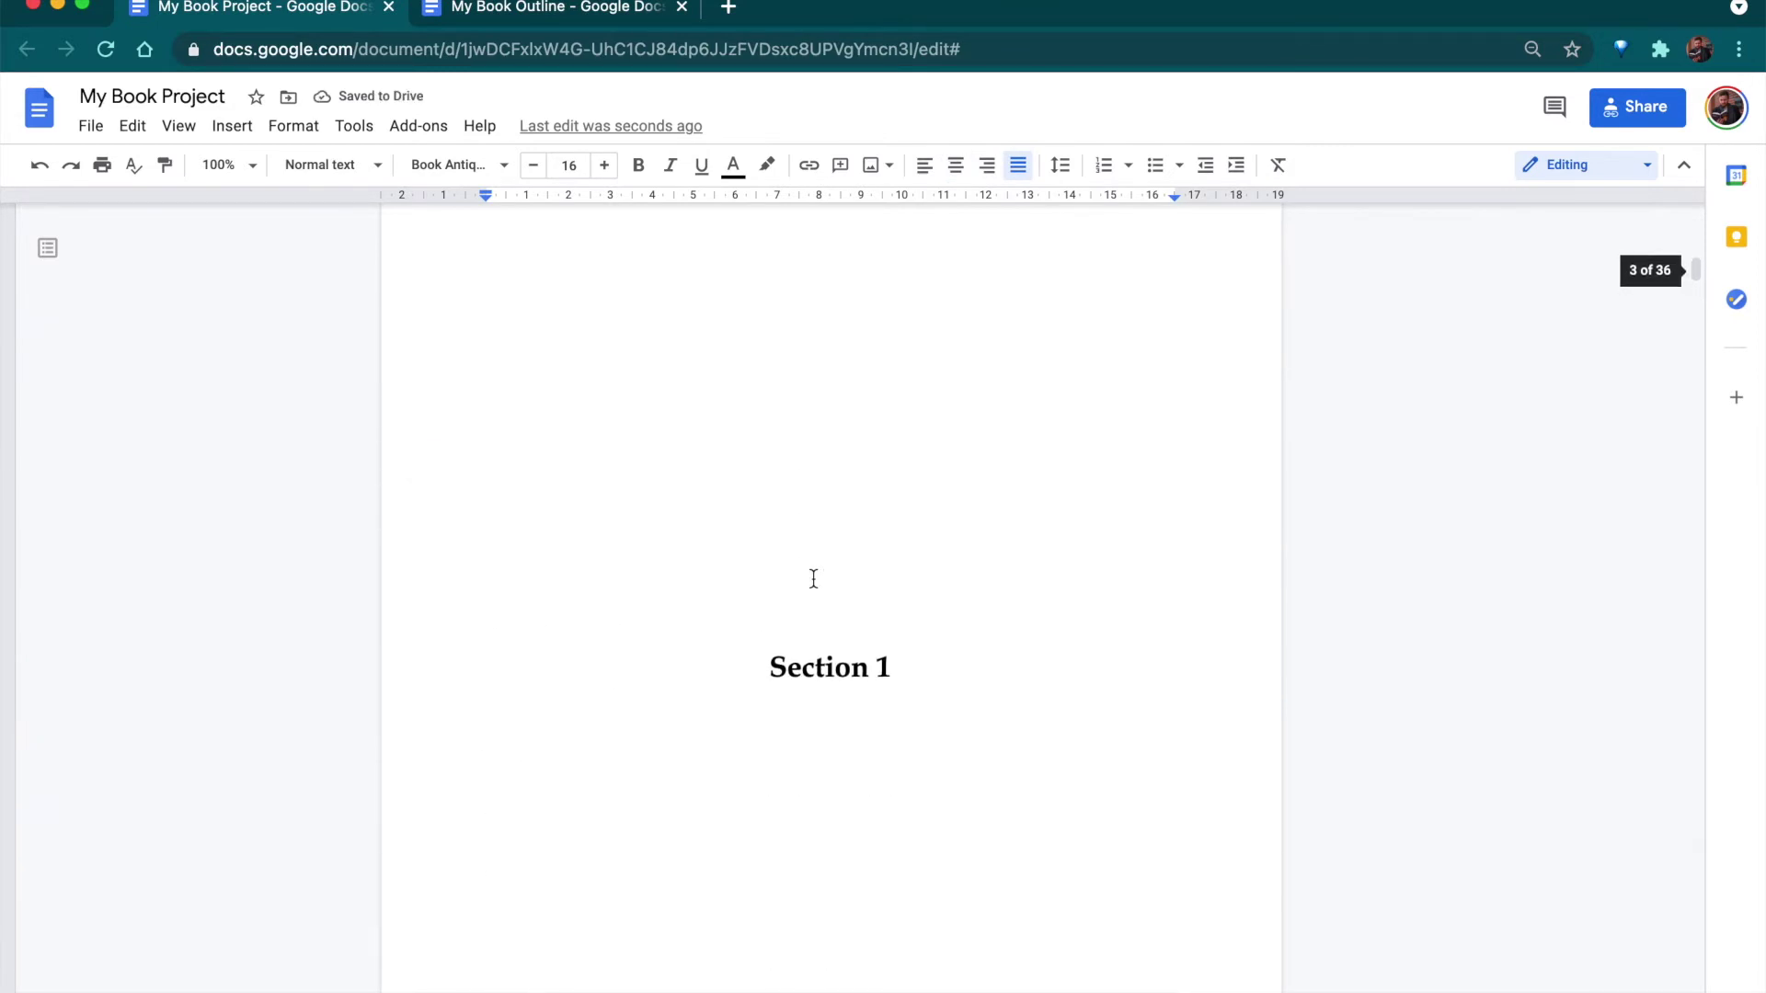
click(907, 671)
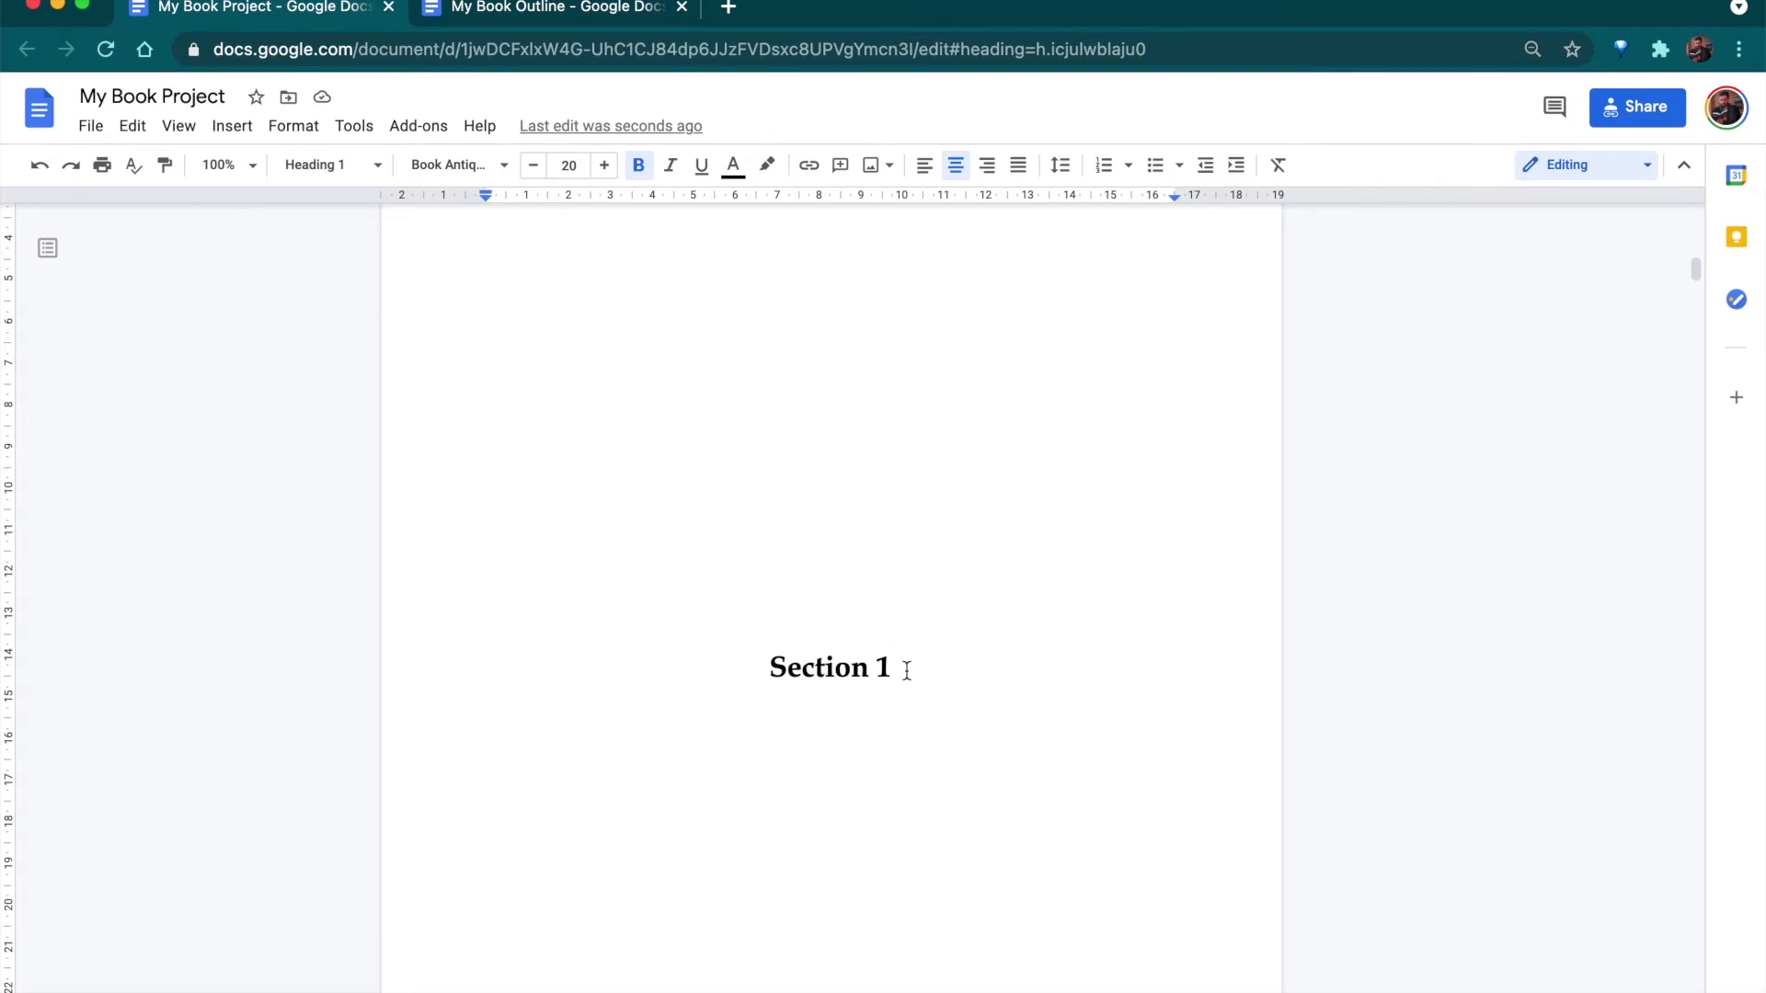
scroll(907, 670, down, 1)
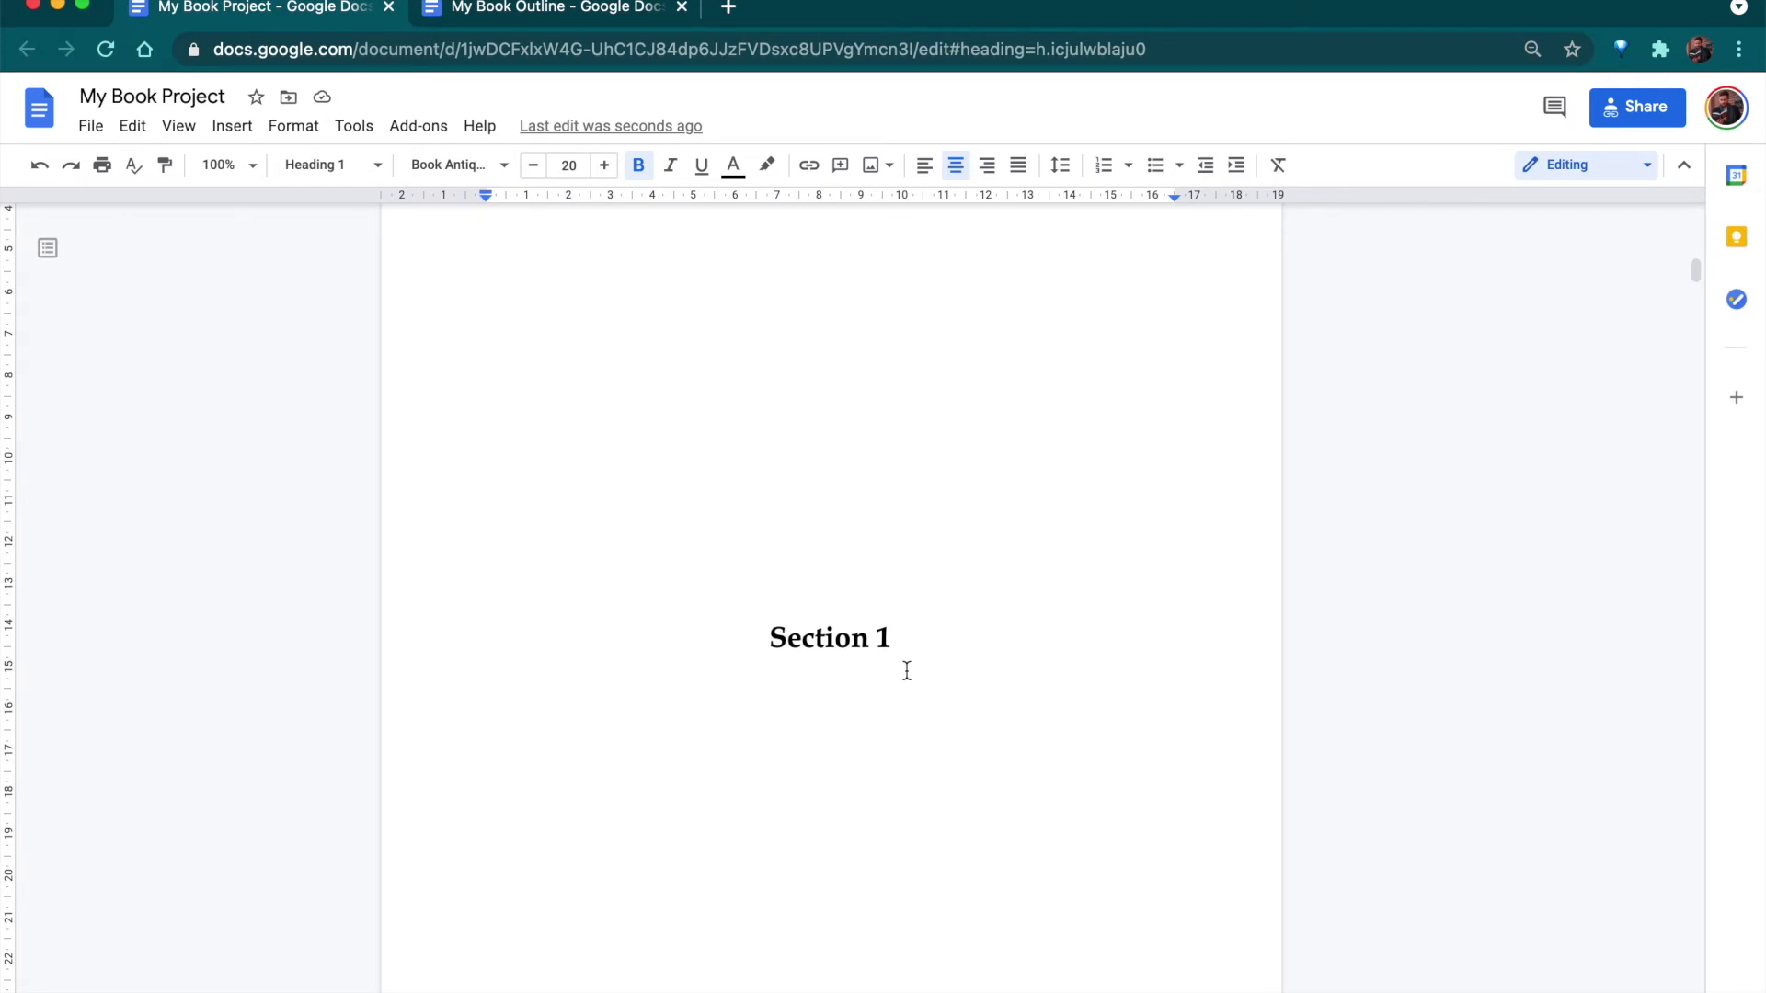
drag(690, 634, 920, 638)
click(929, 646)
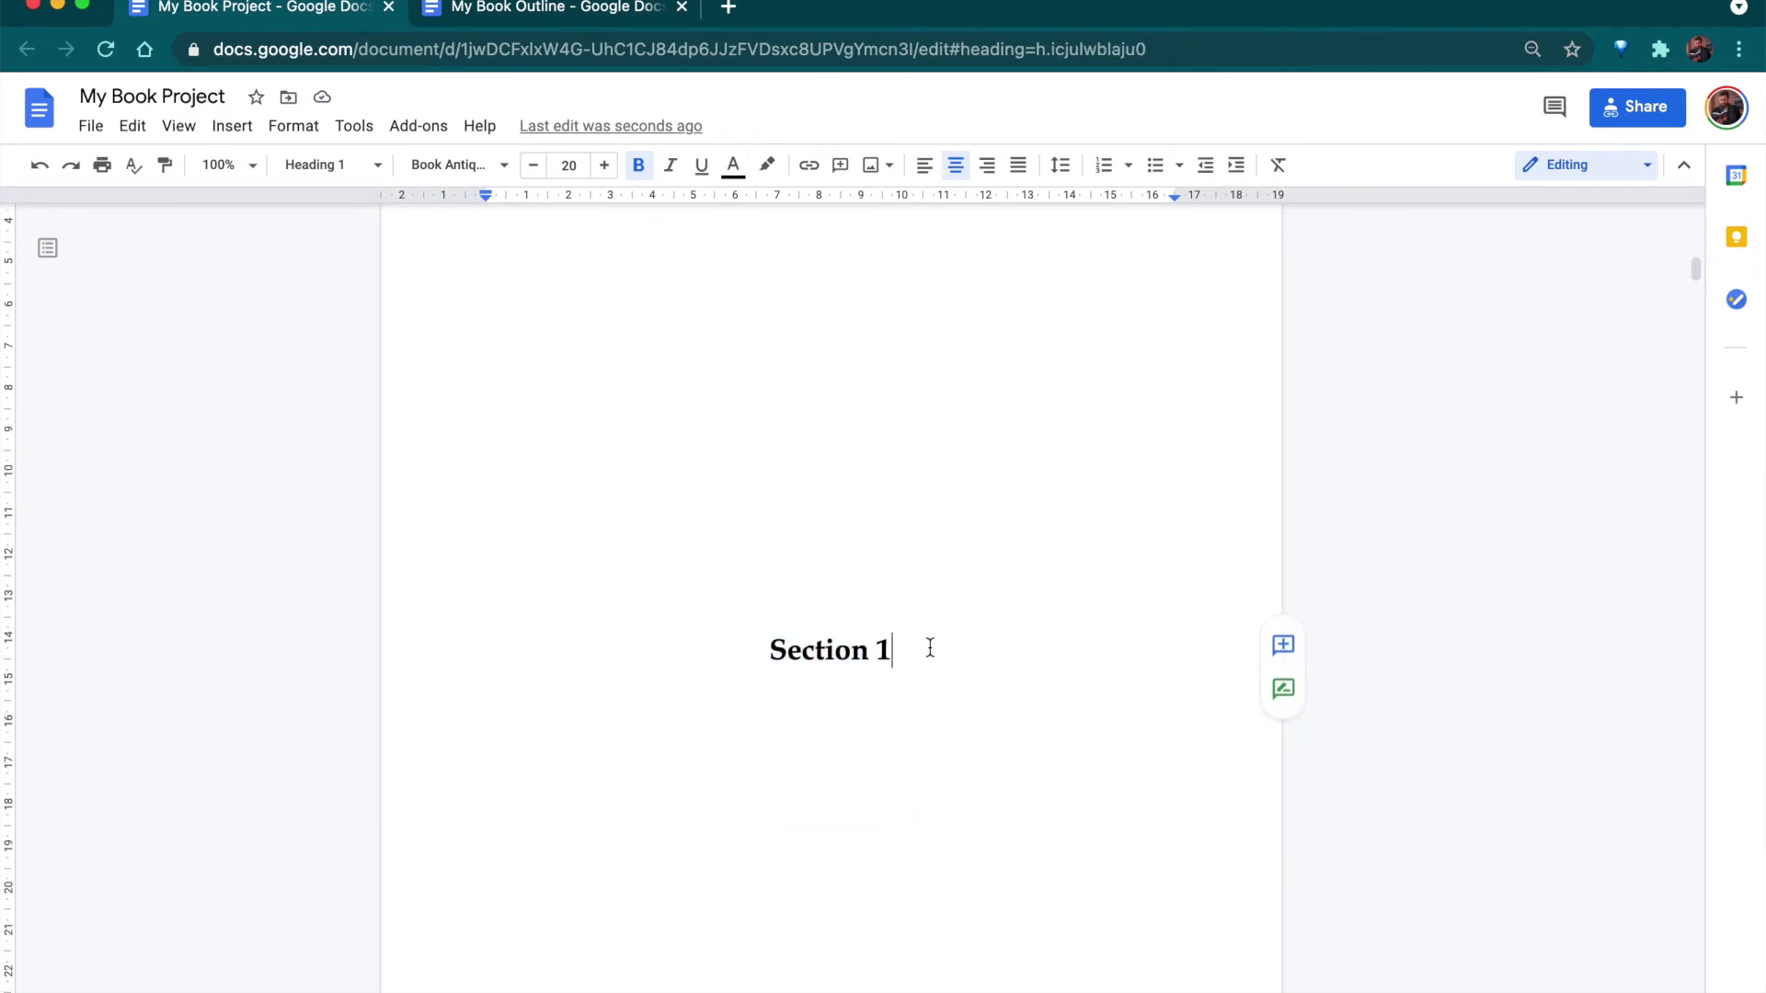
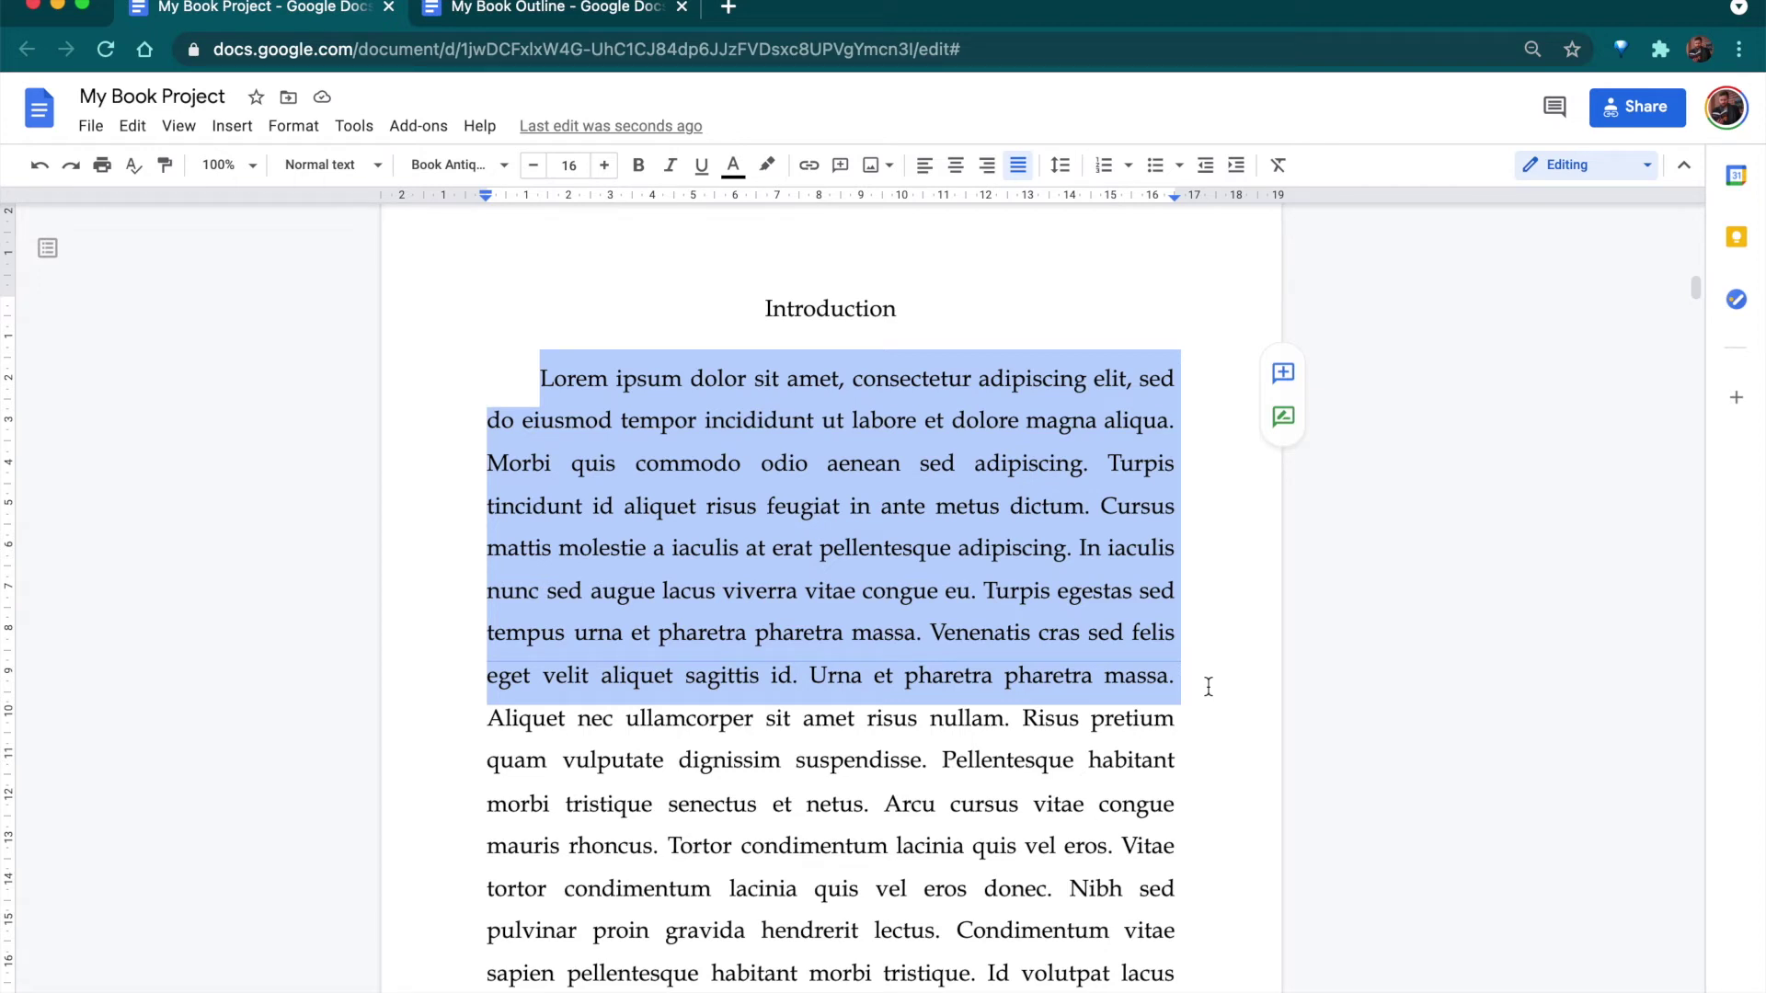
click(522, 378)
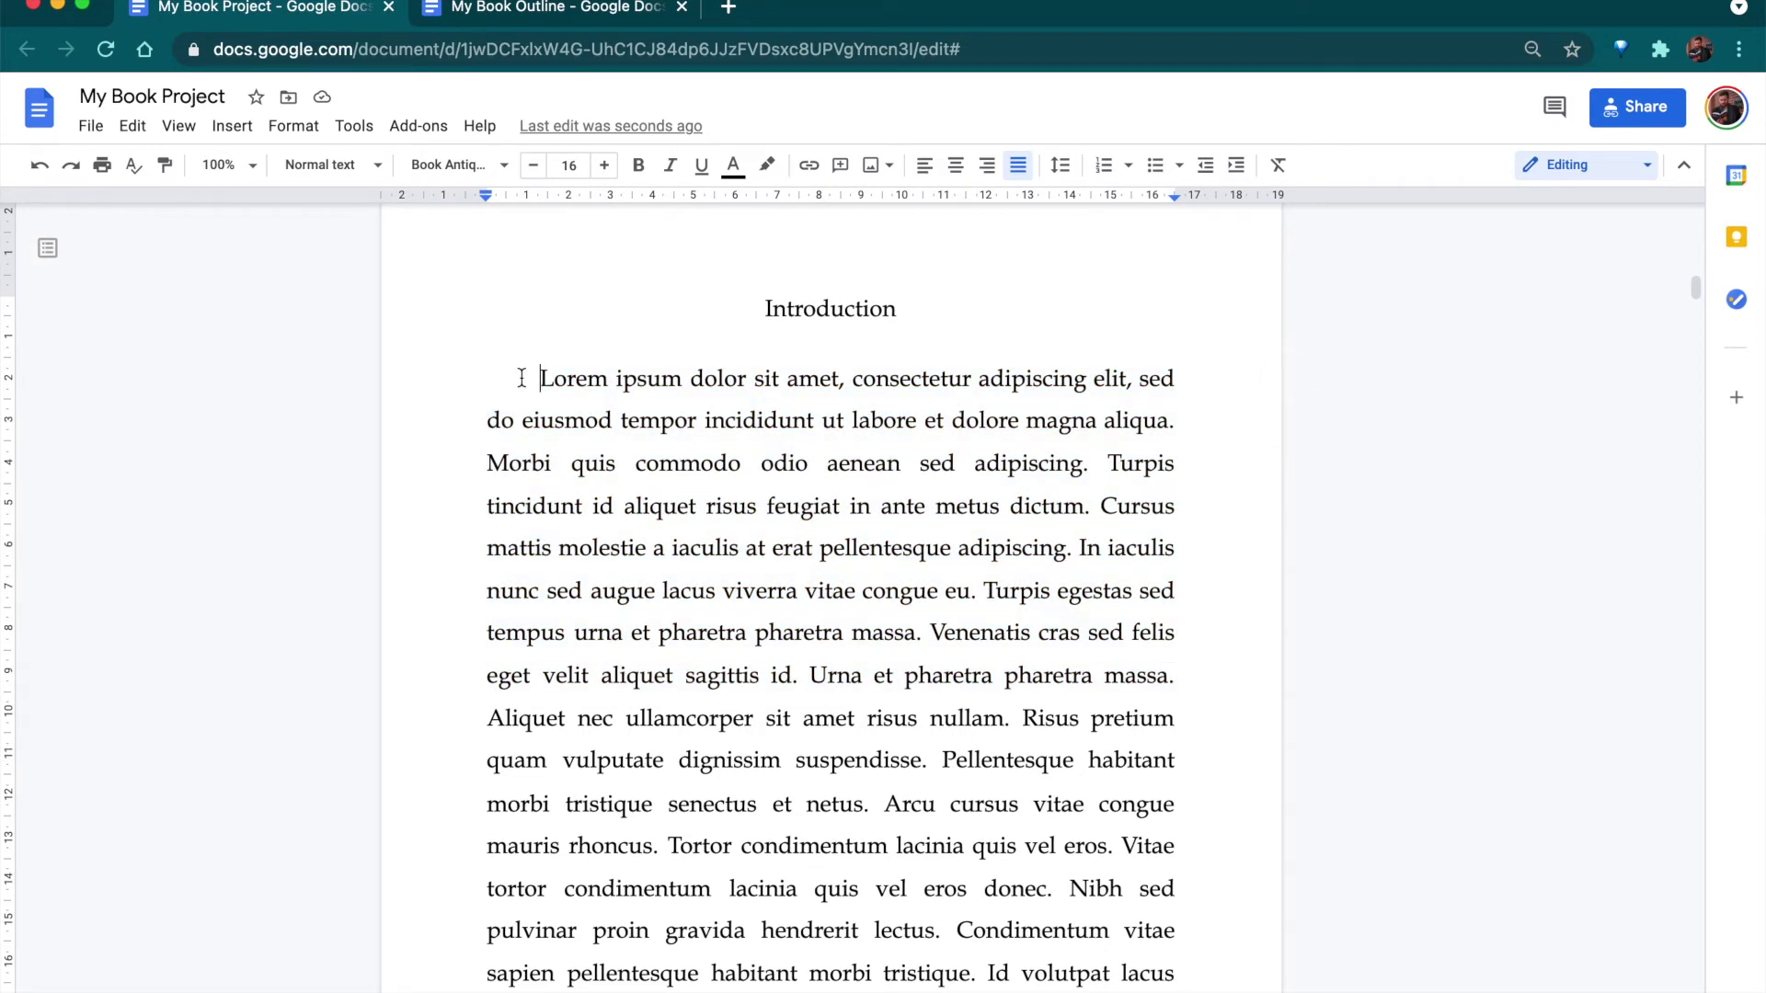
Apply the Heading 3 style to the "Subheader 2" line in the Introduction chapter.
scroll(605, 434, down, 1)
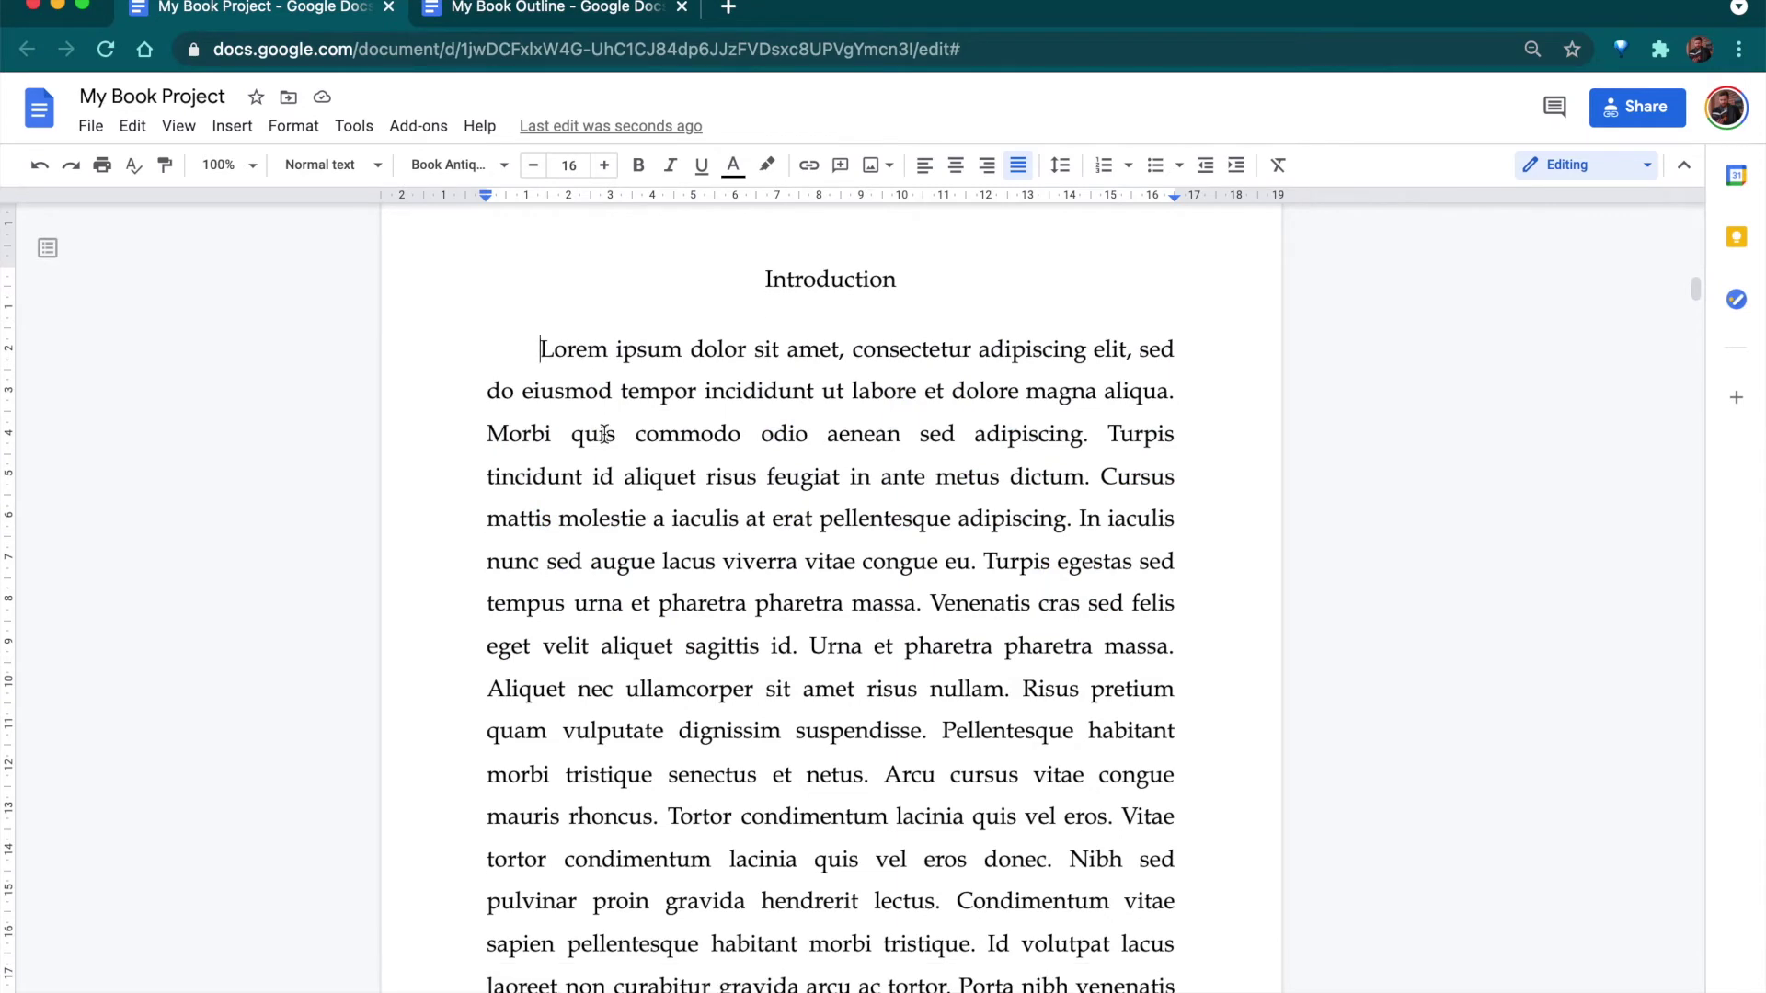
scroll(541, 352, down, 15)
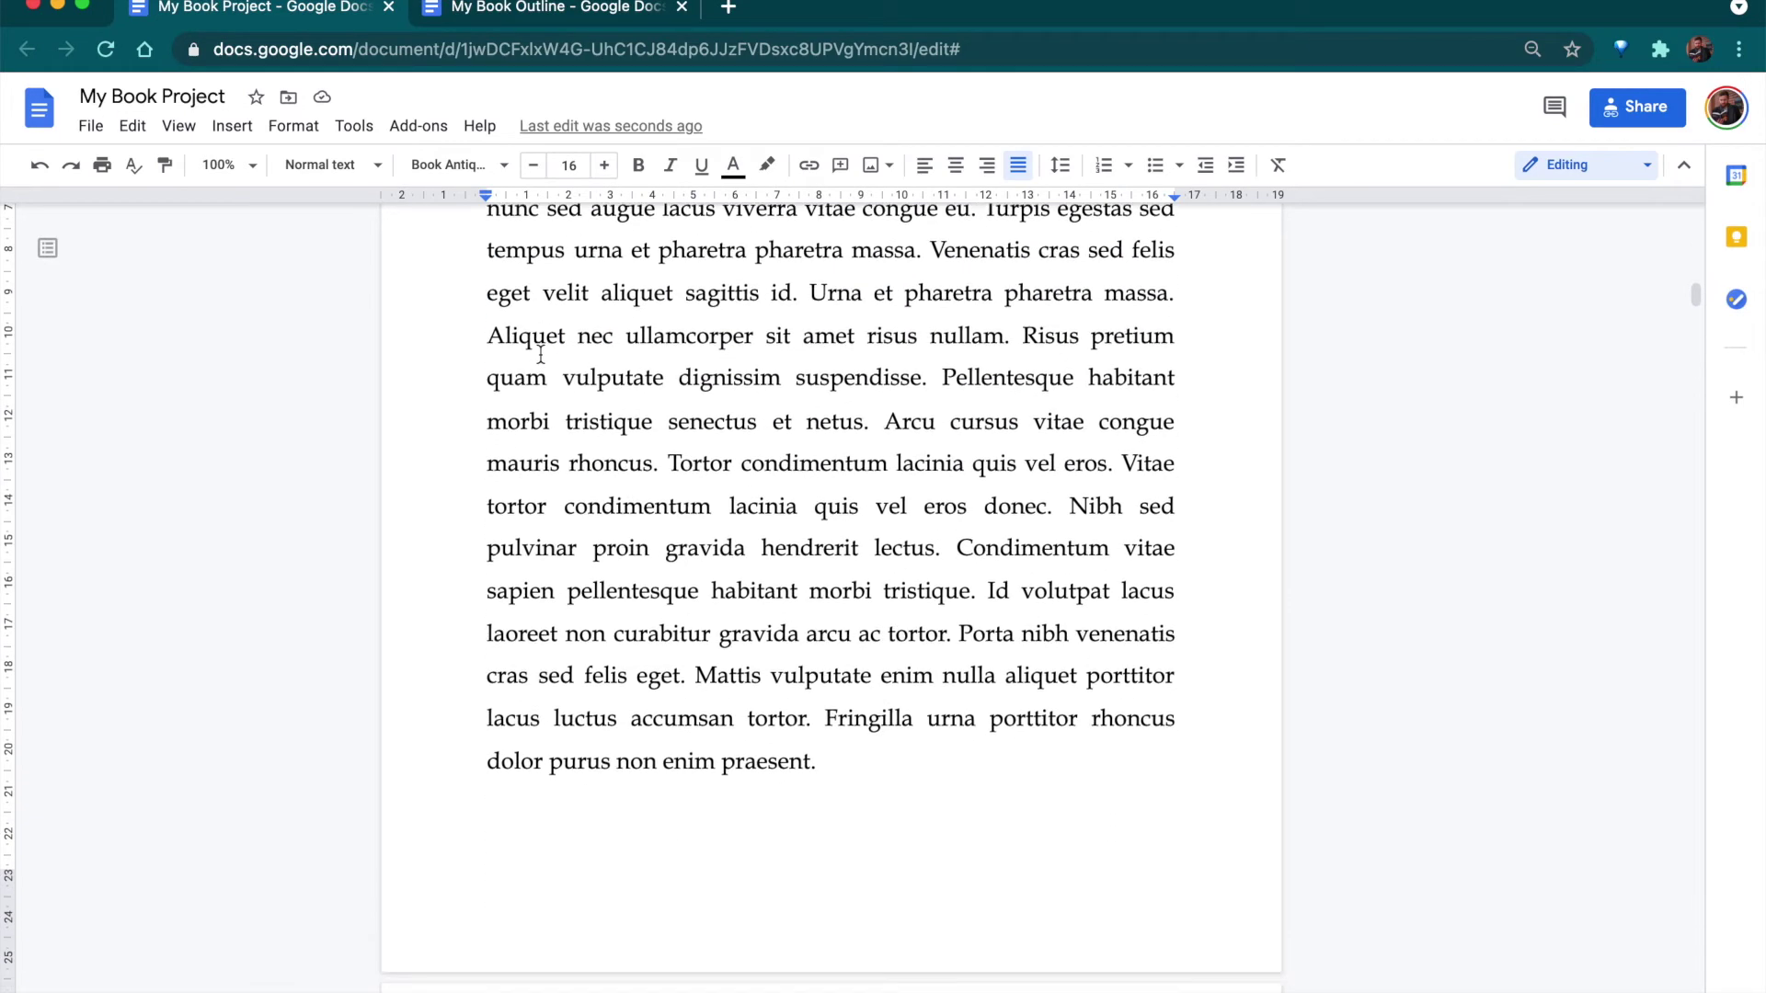
scroll(540, 352, down, 3)
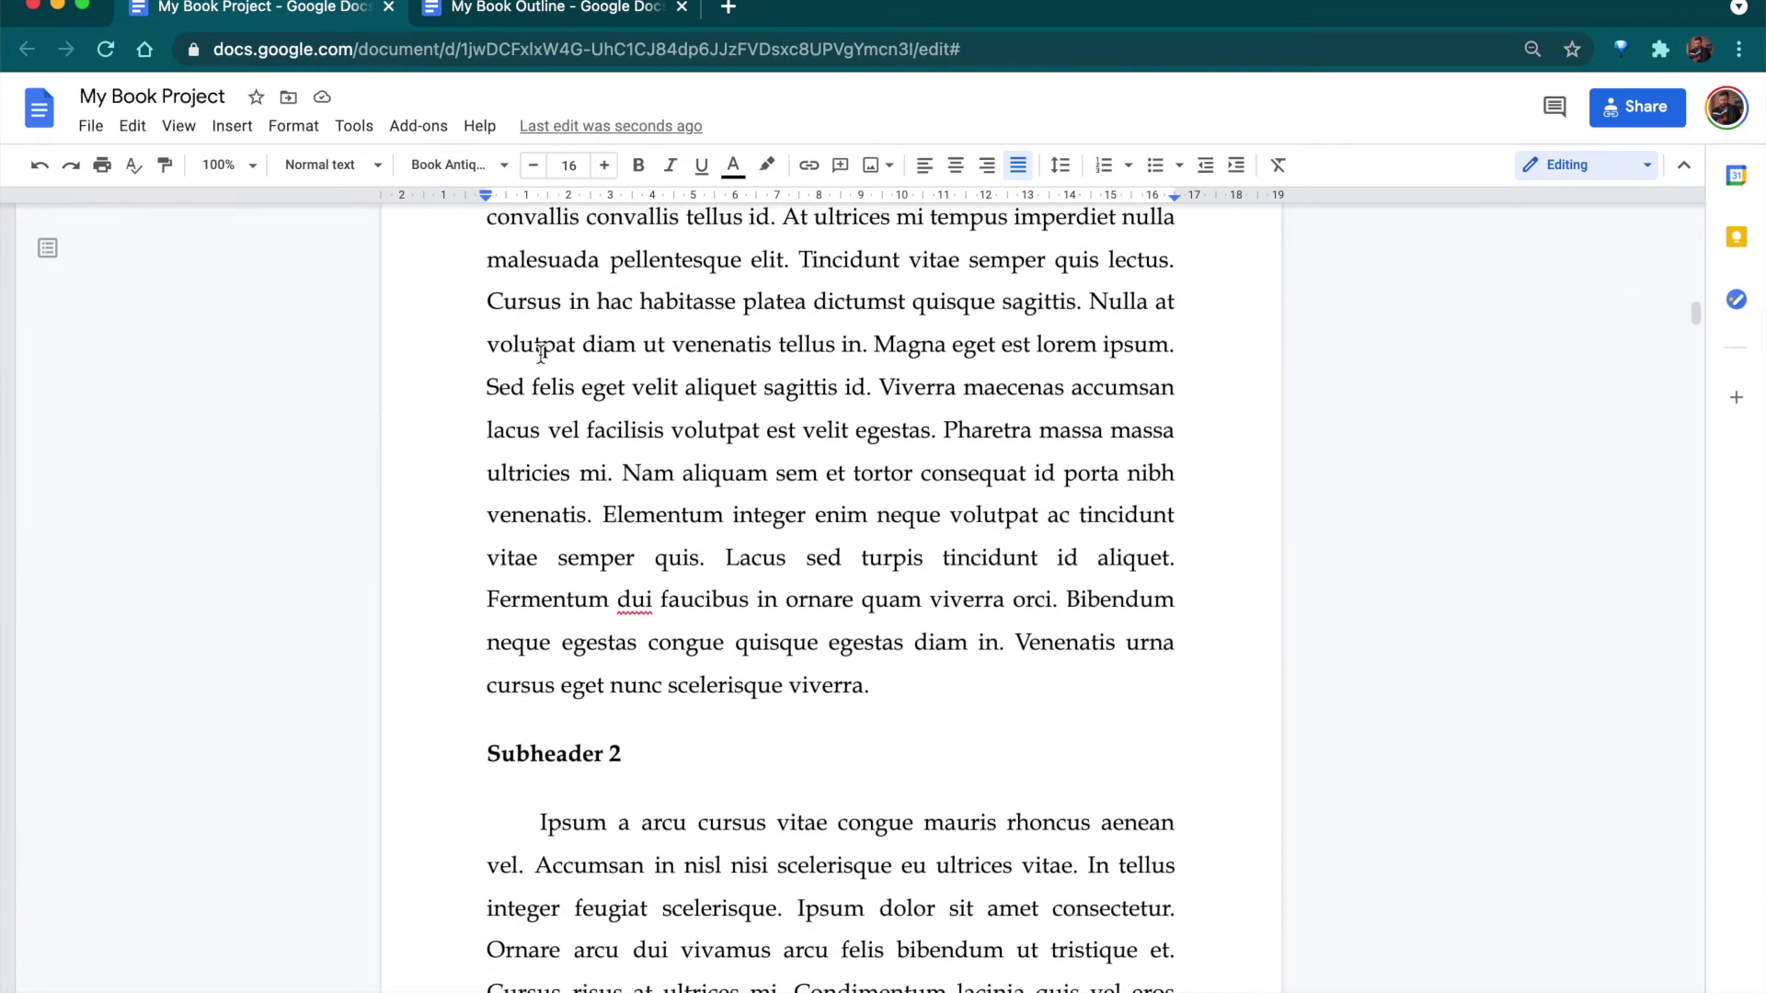
click(514, 760)
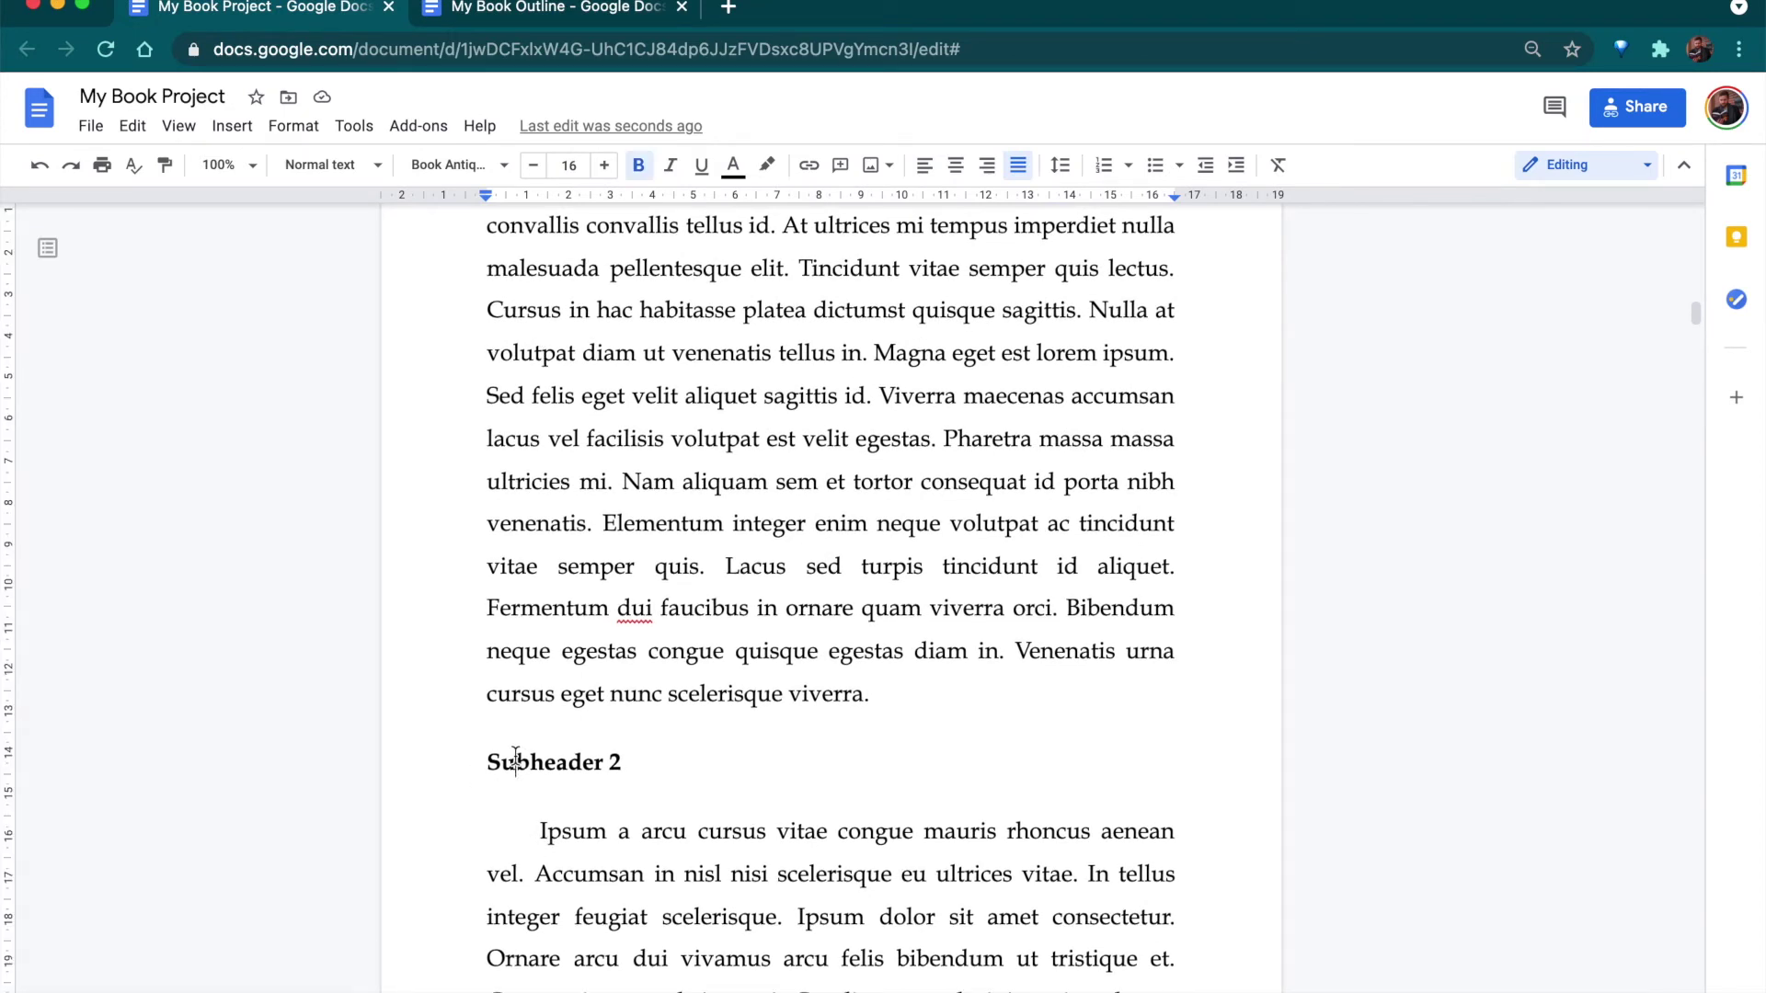
triple_click(594, 767)
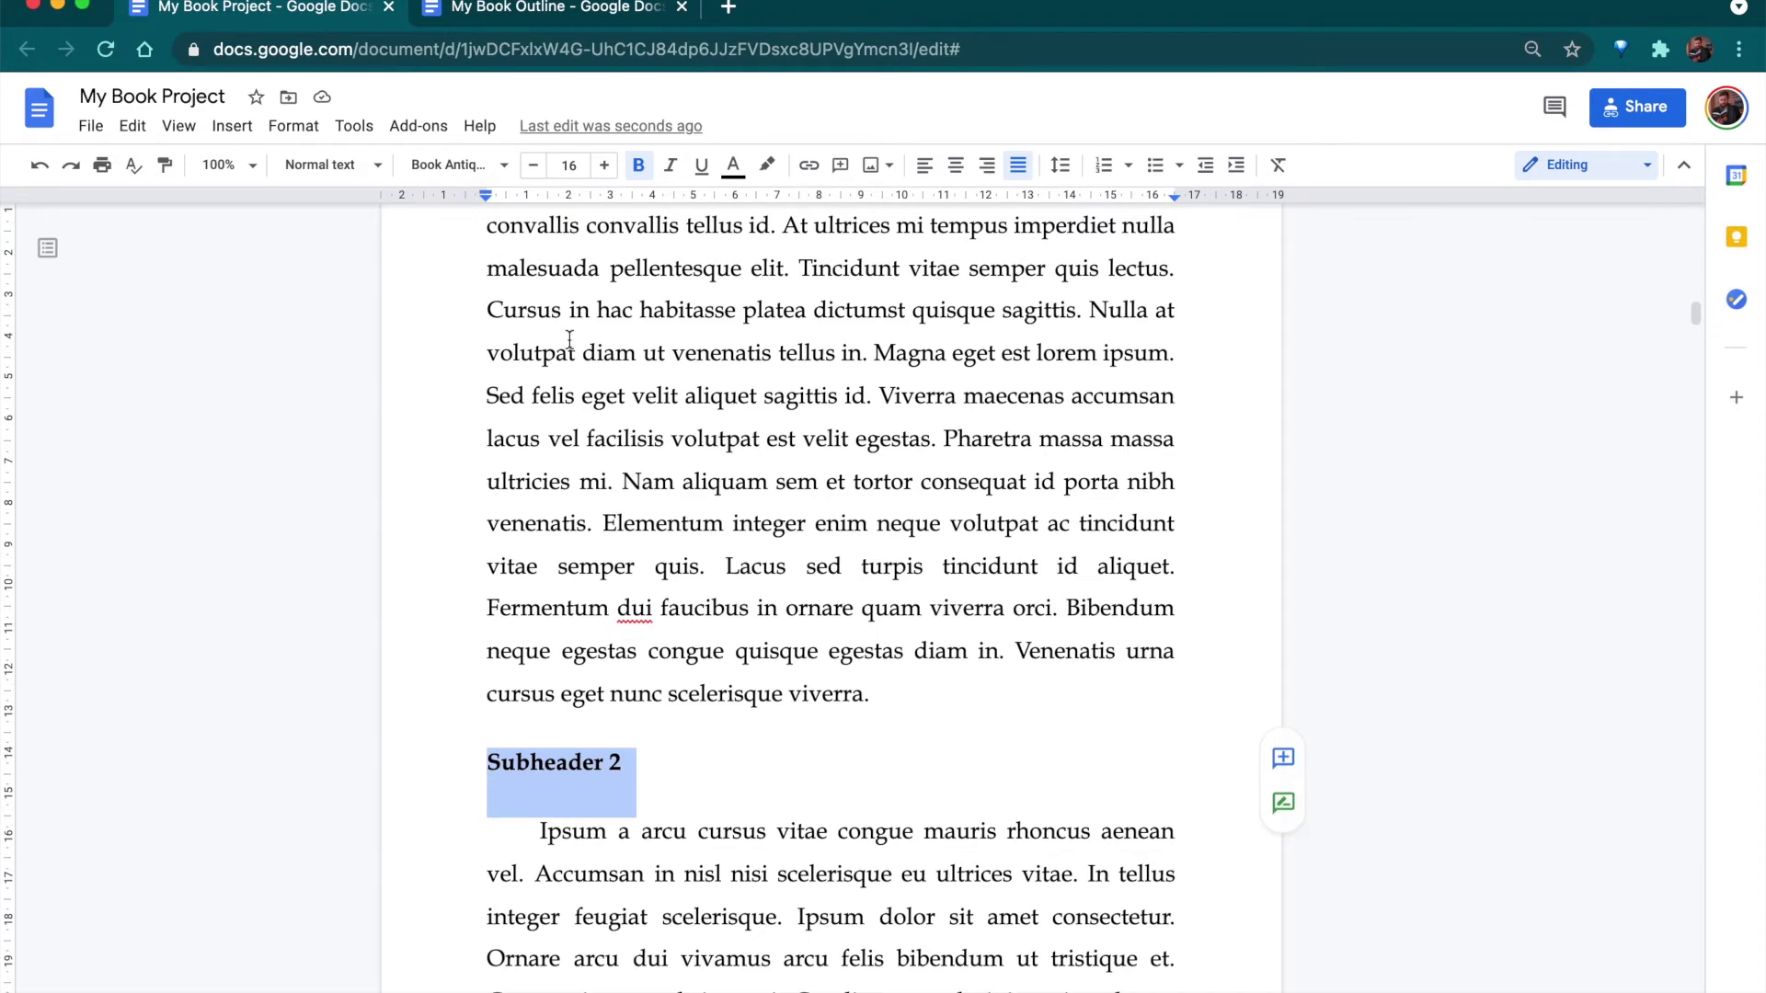
click(366, 167)
mouse_move(430, 614)
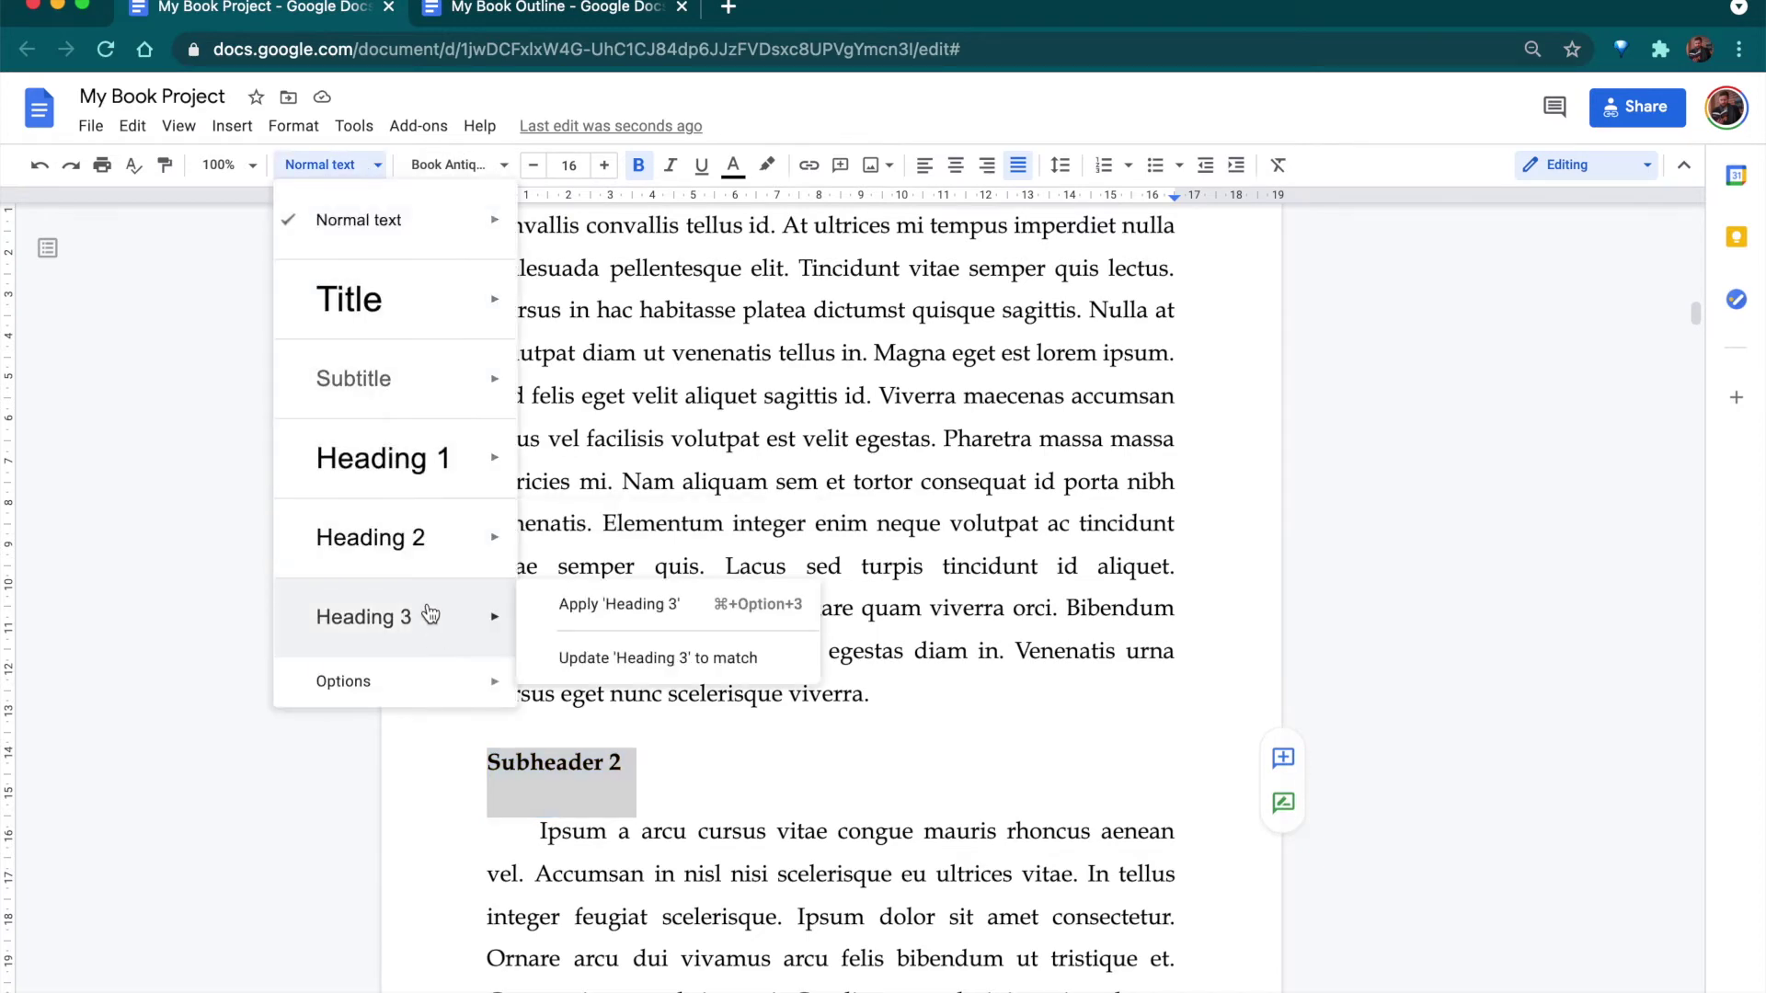
click(598, 605)
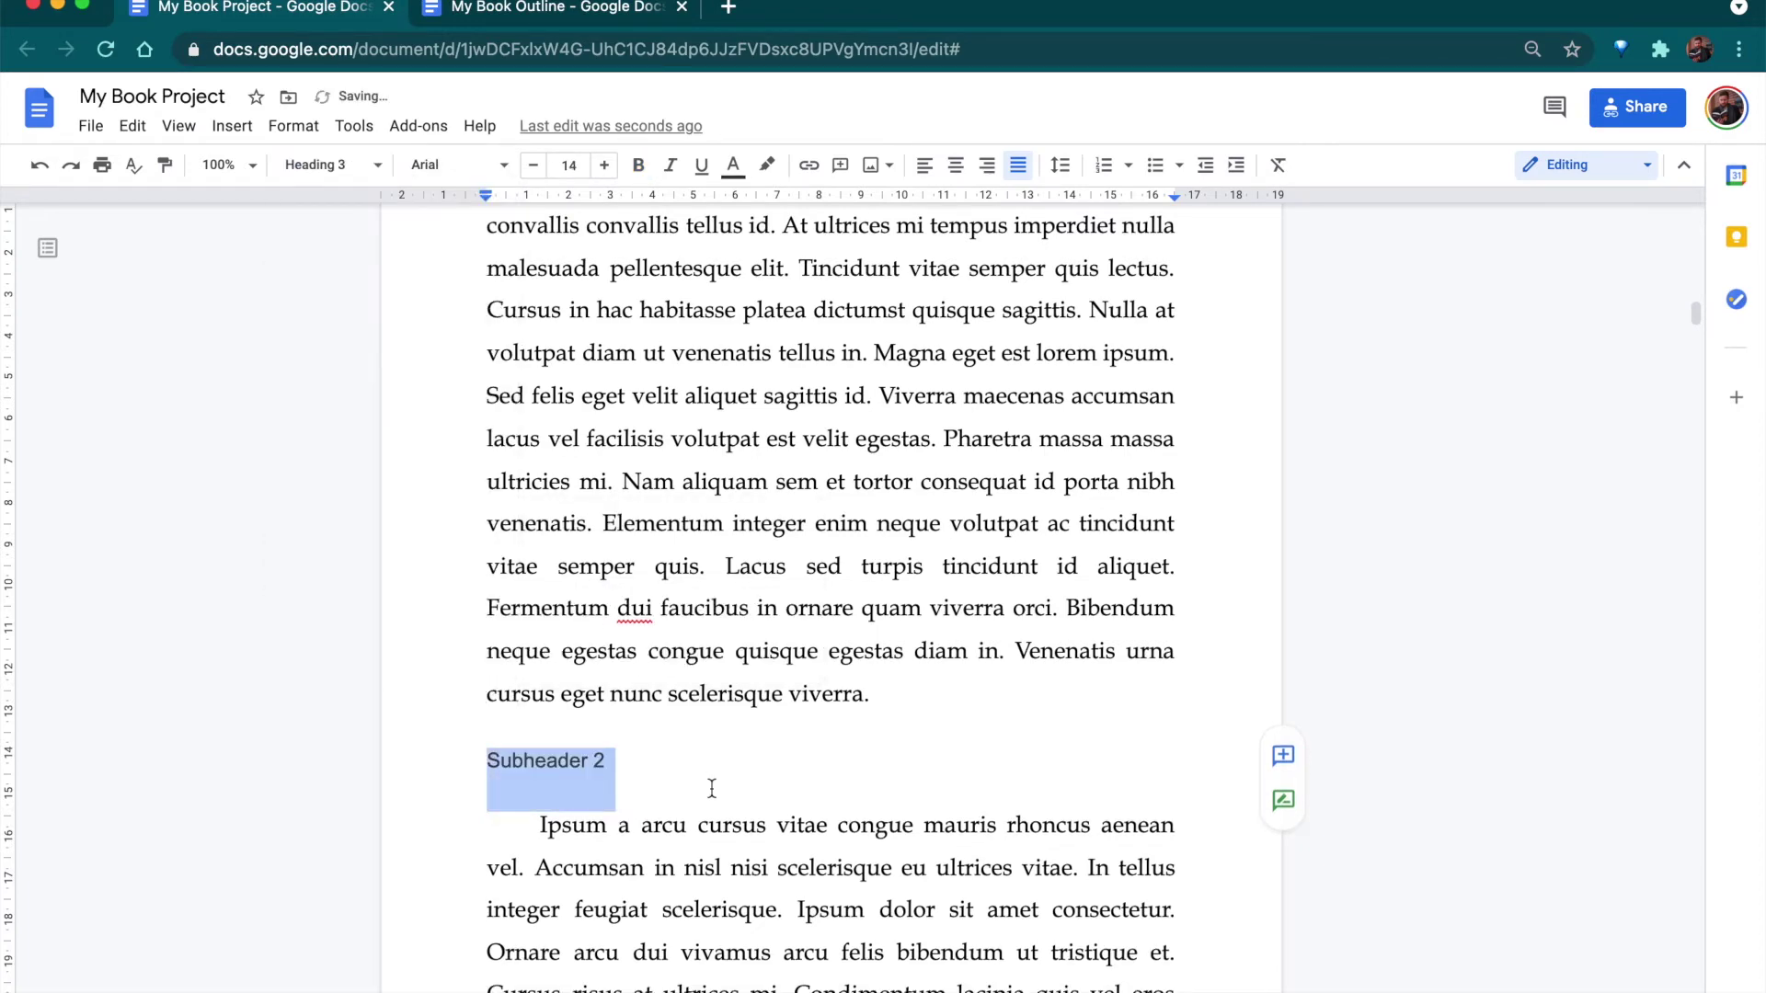
Update the Table of Contents to include the new Heading 3 entry.
scroll(711, 789, up, 20)
click(637, 700)
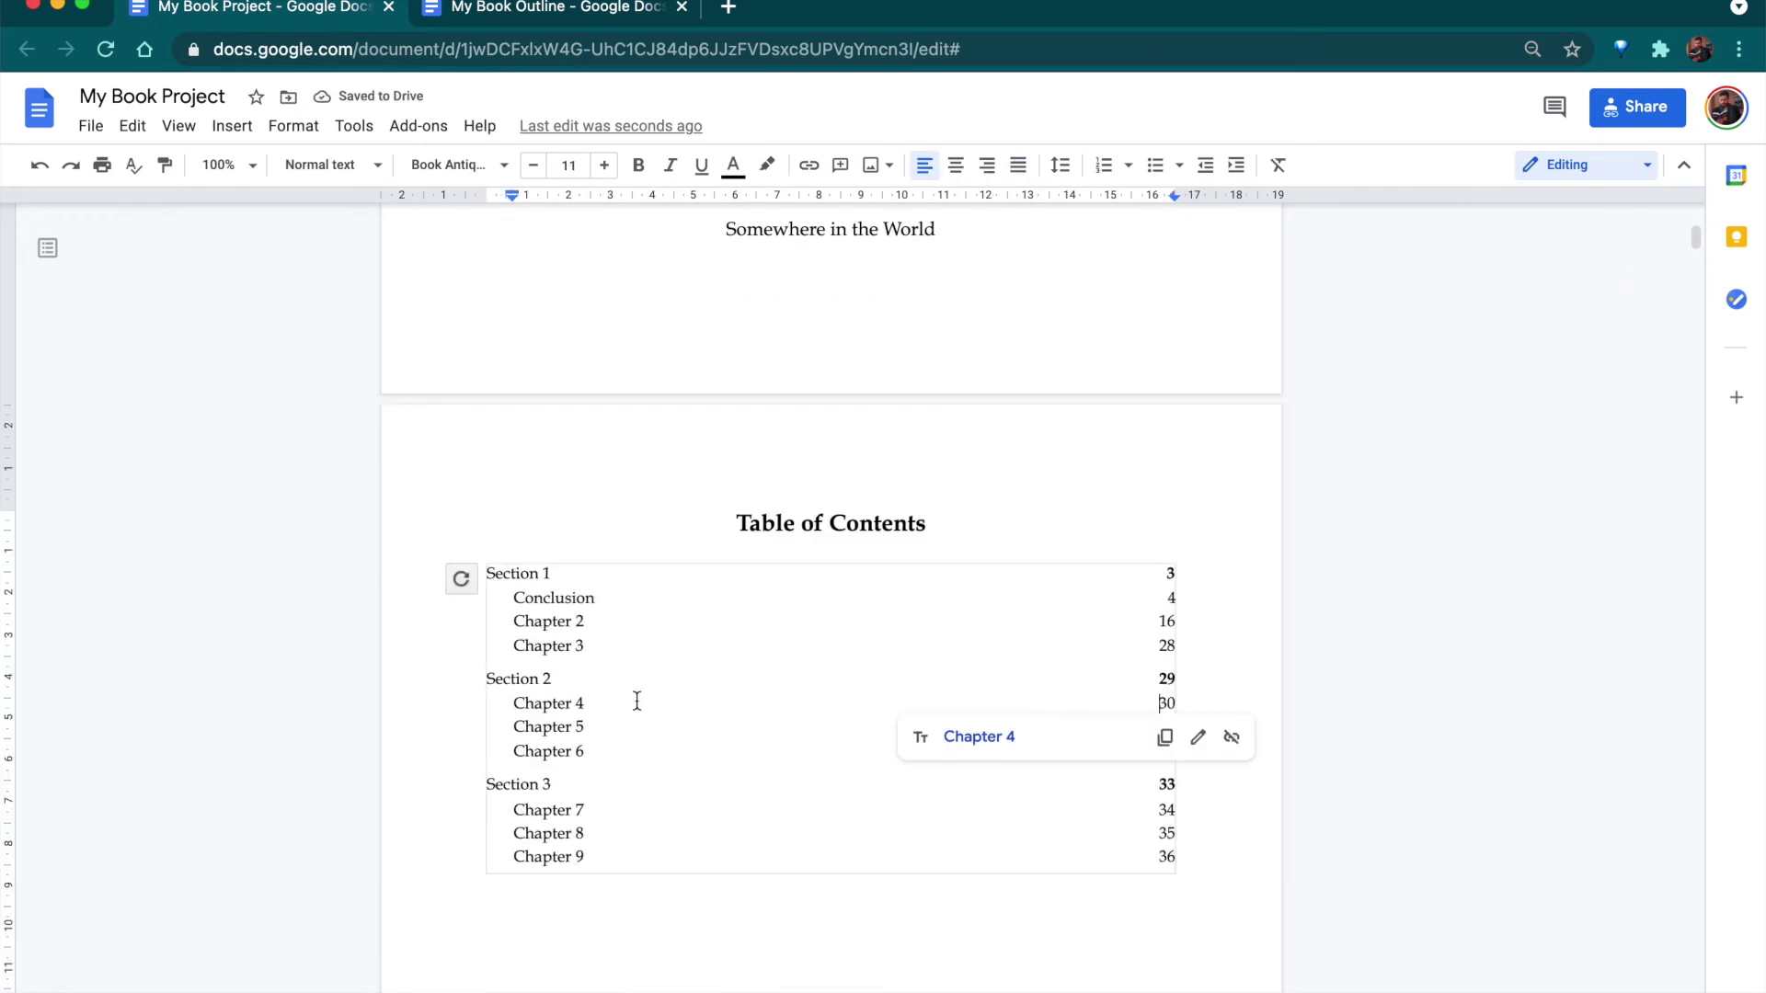
click(461, 579)
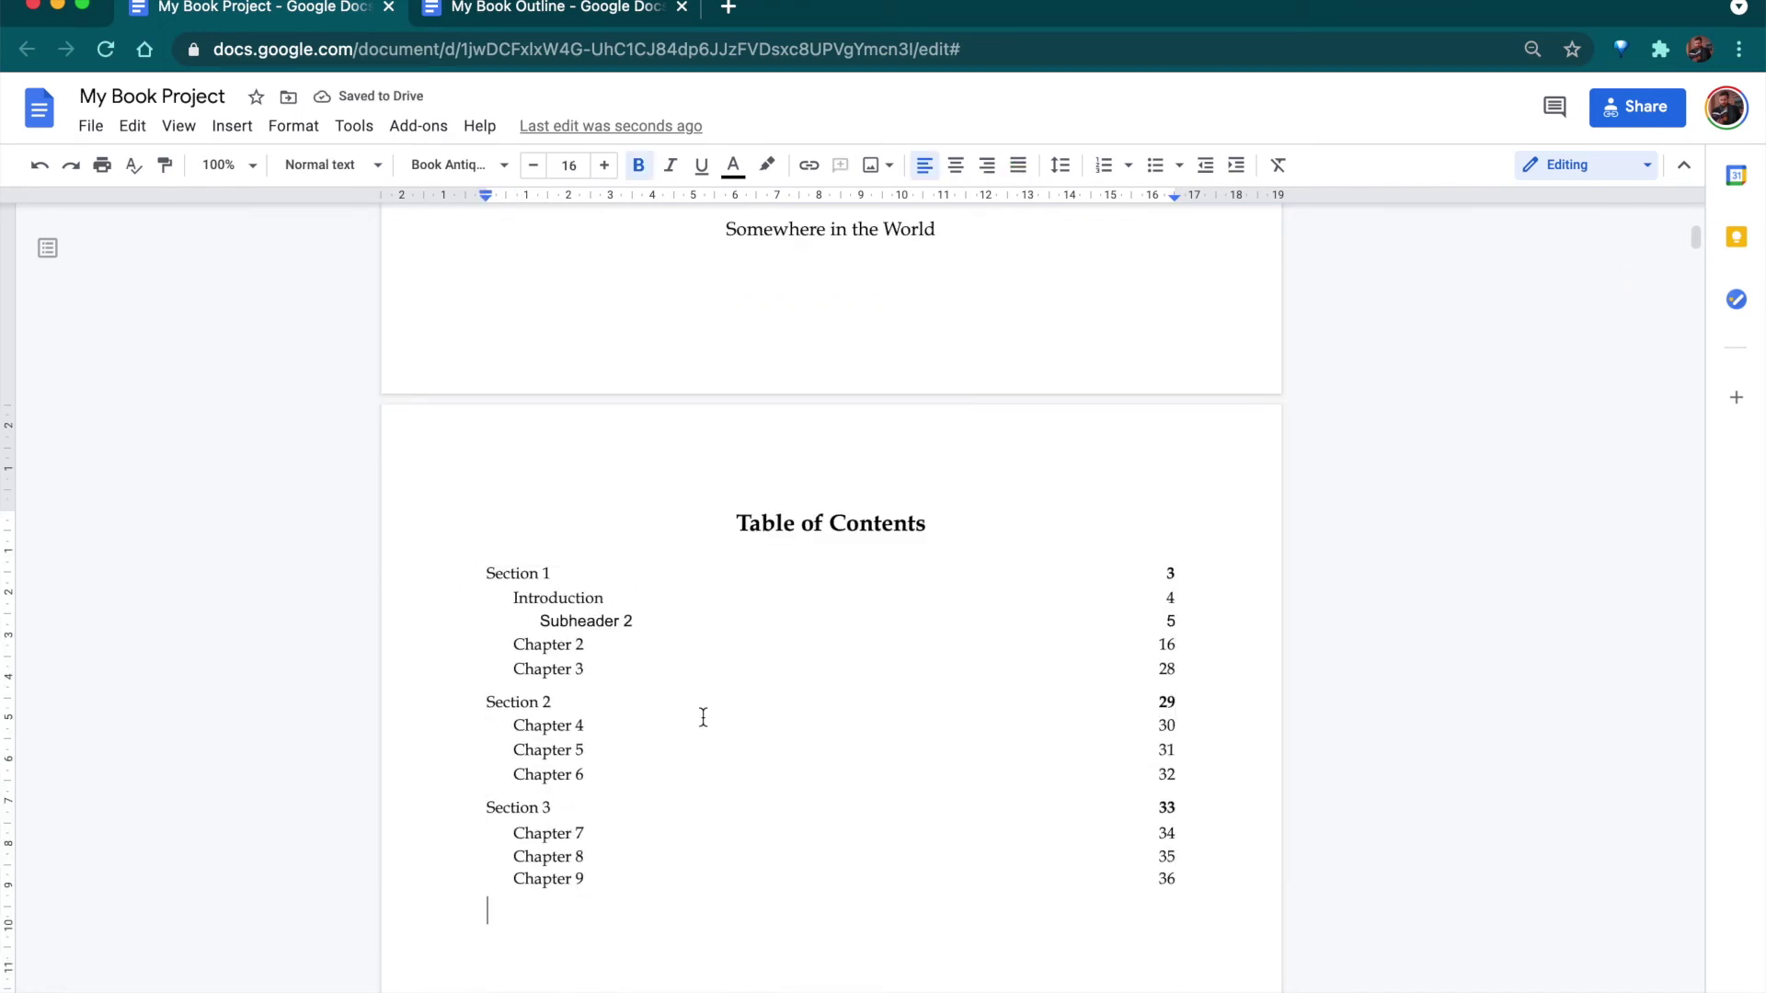
Go back to the "Subheader 2" line and undo the last Table of Contents update.
scroll(703, 718, down, 20)
scroll(703, 718, down, 10)
scroll(703, 717, up, 15)
scroll(703, 717, down, 10)
scroll(703, 717, up, 5)
scroll(702, 718, down, 3)
triple_click(728, 763)
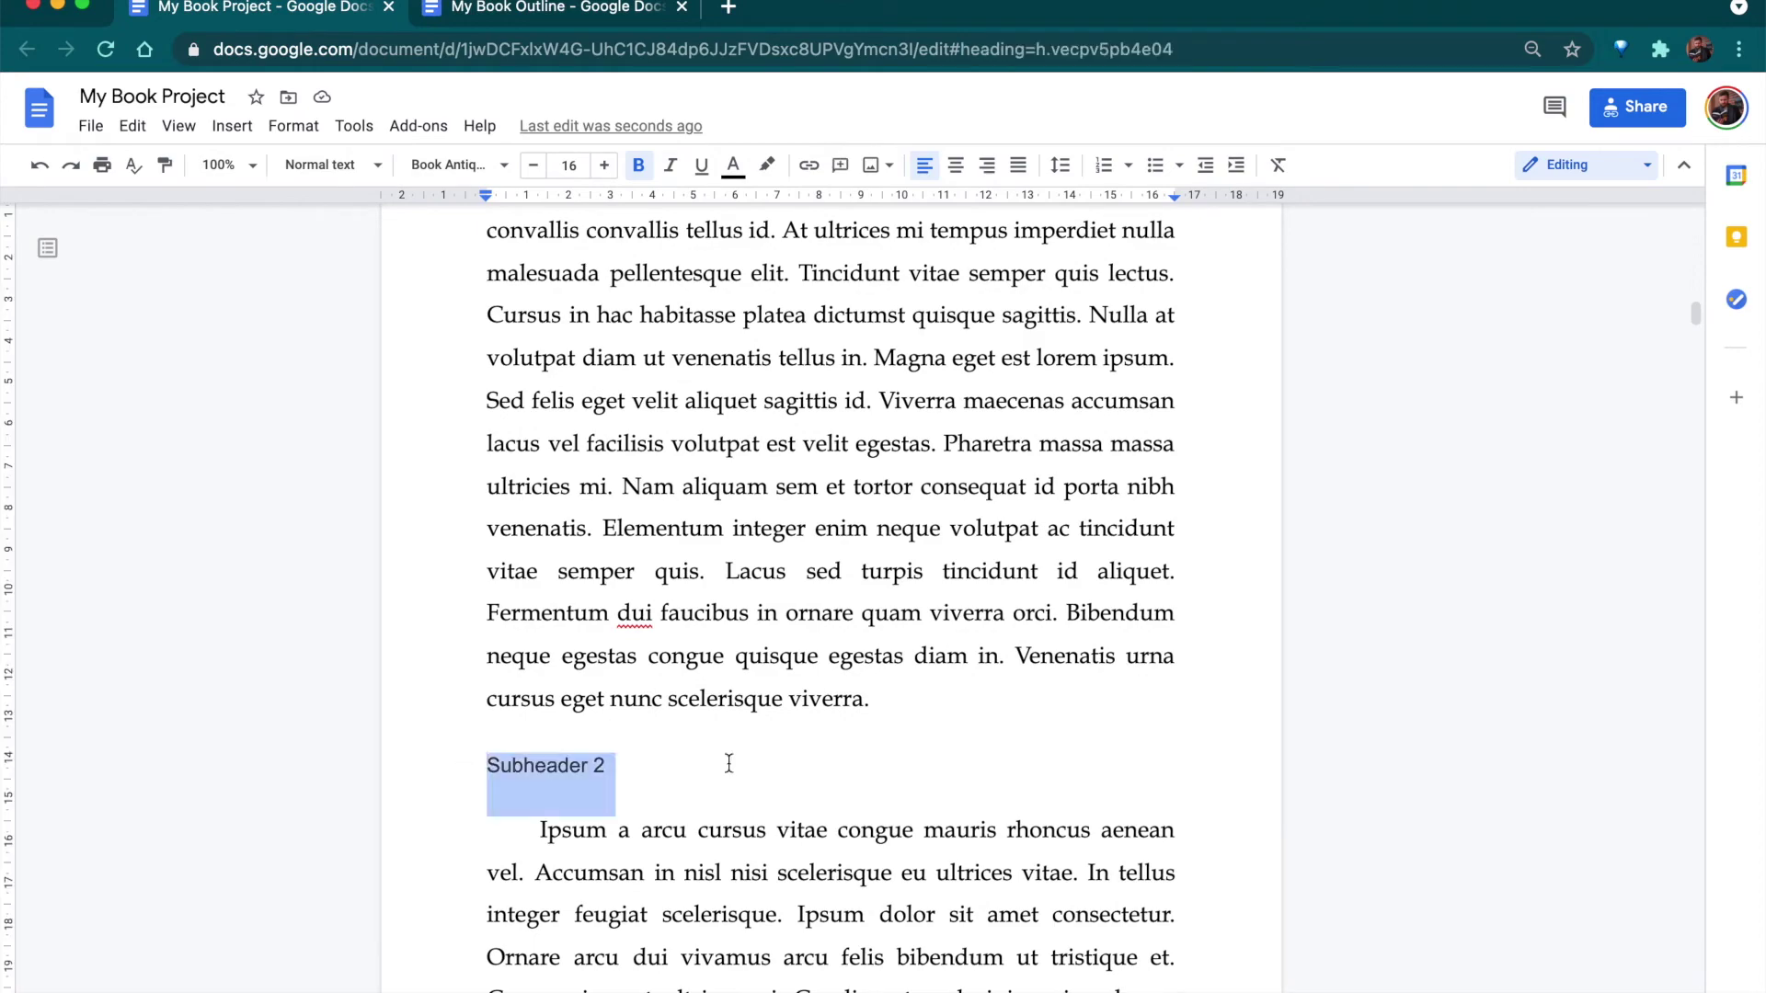
key(super+z)
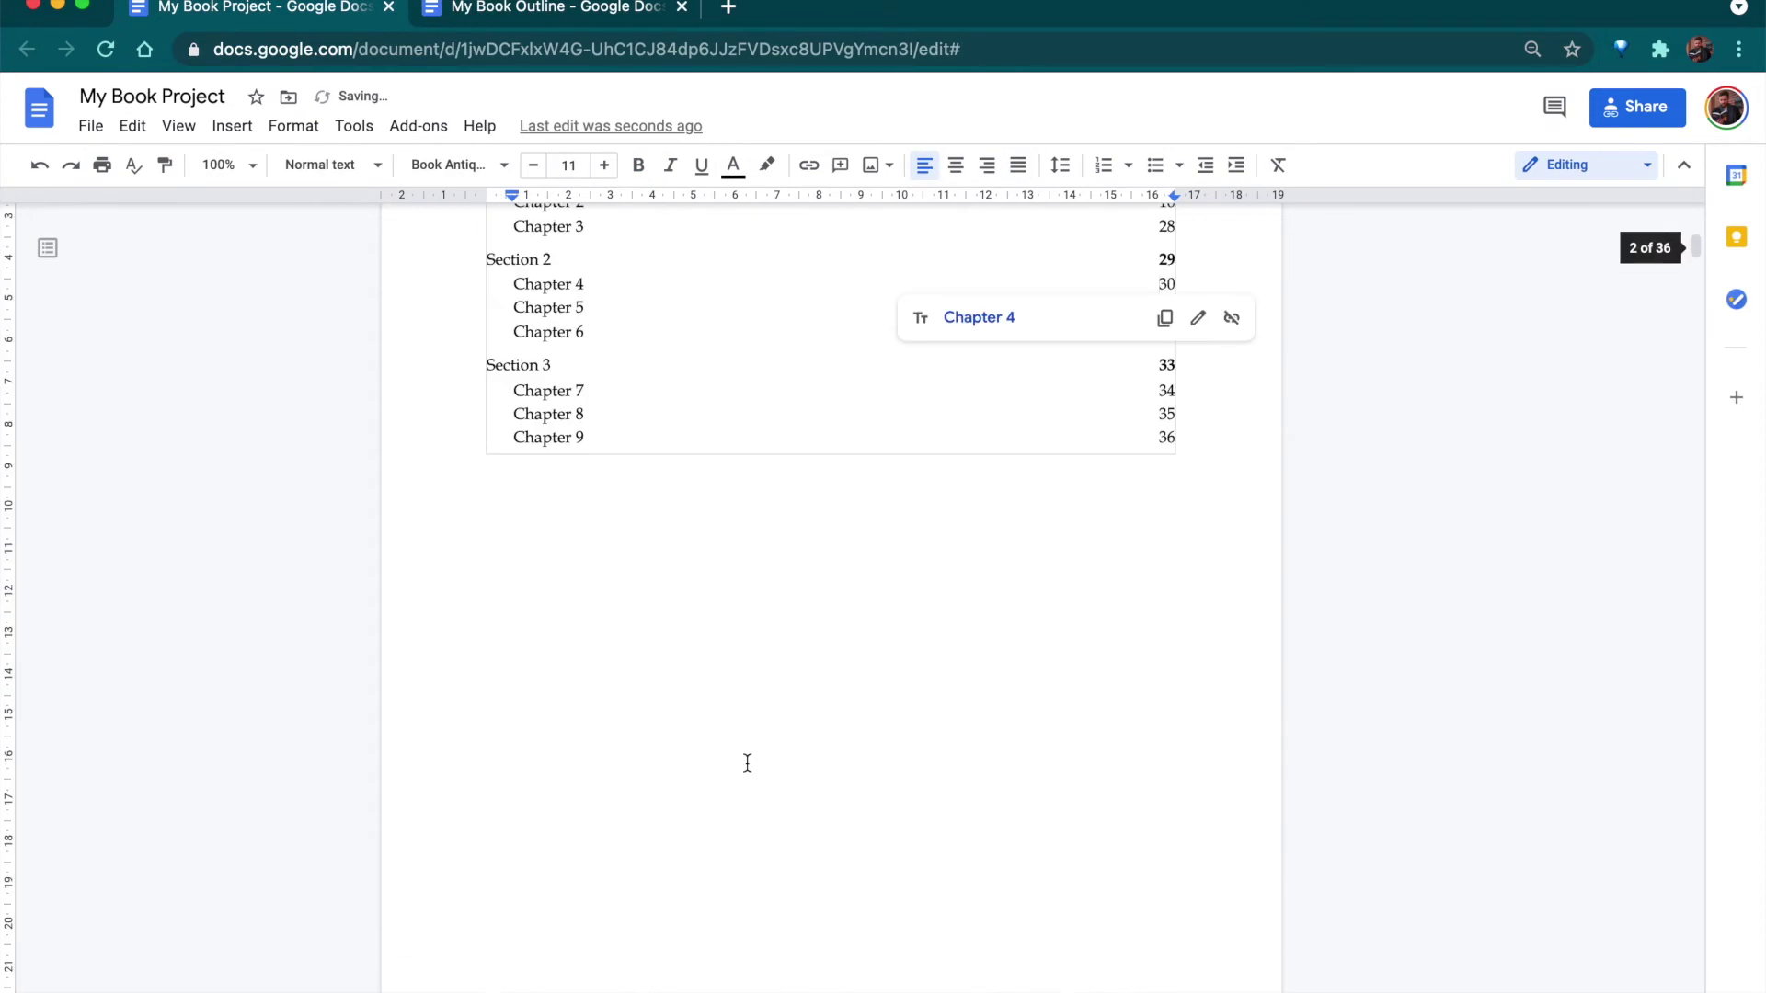
Return the "Subheader 2" line in the Introduction chapter to the Normal text style.
scroll(747, 763, up, 3)
scroll(747, 763, down, 20)
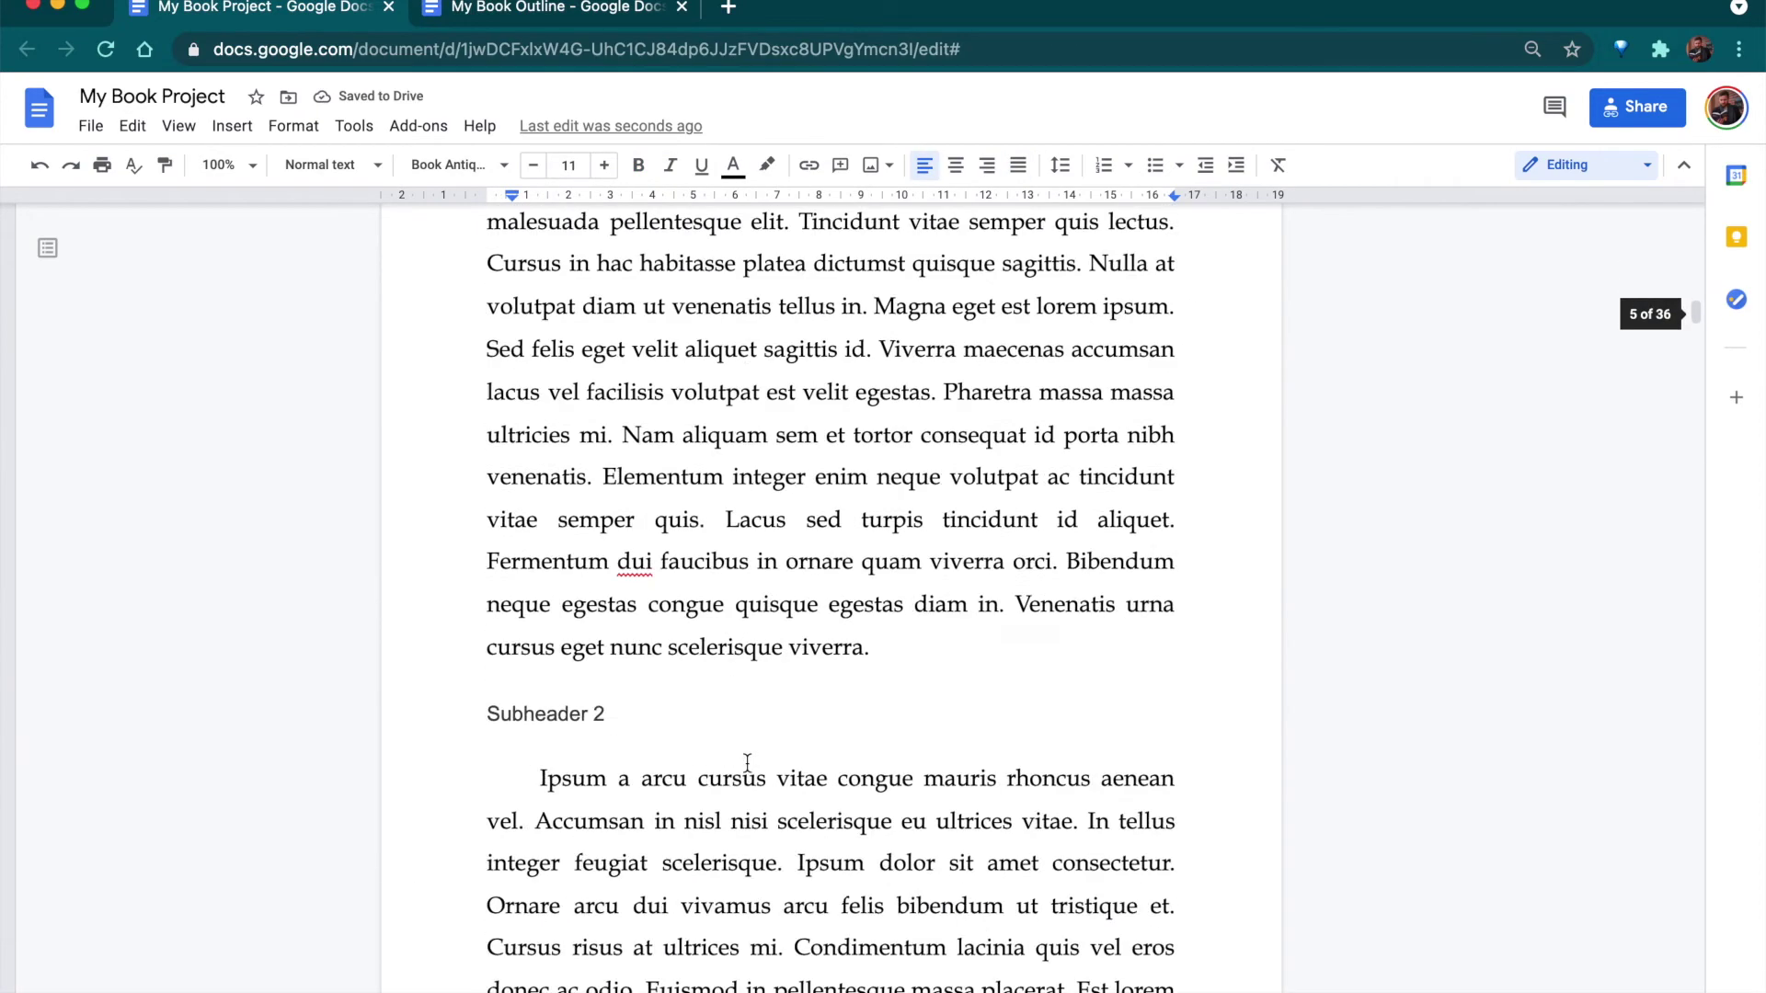
scroll(747, 764, down, 10)
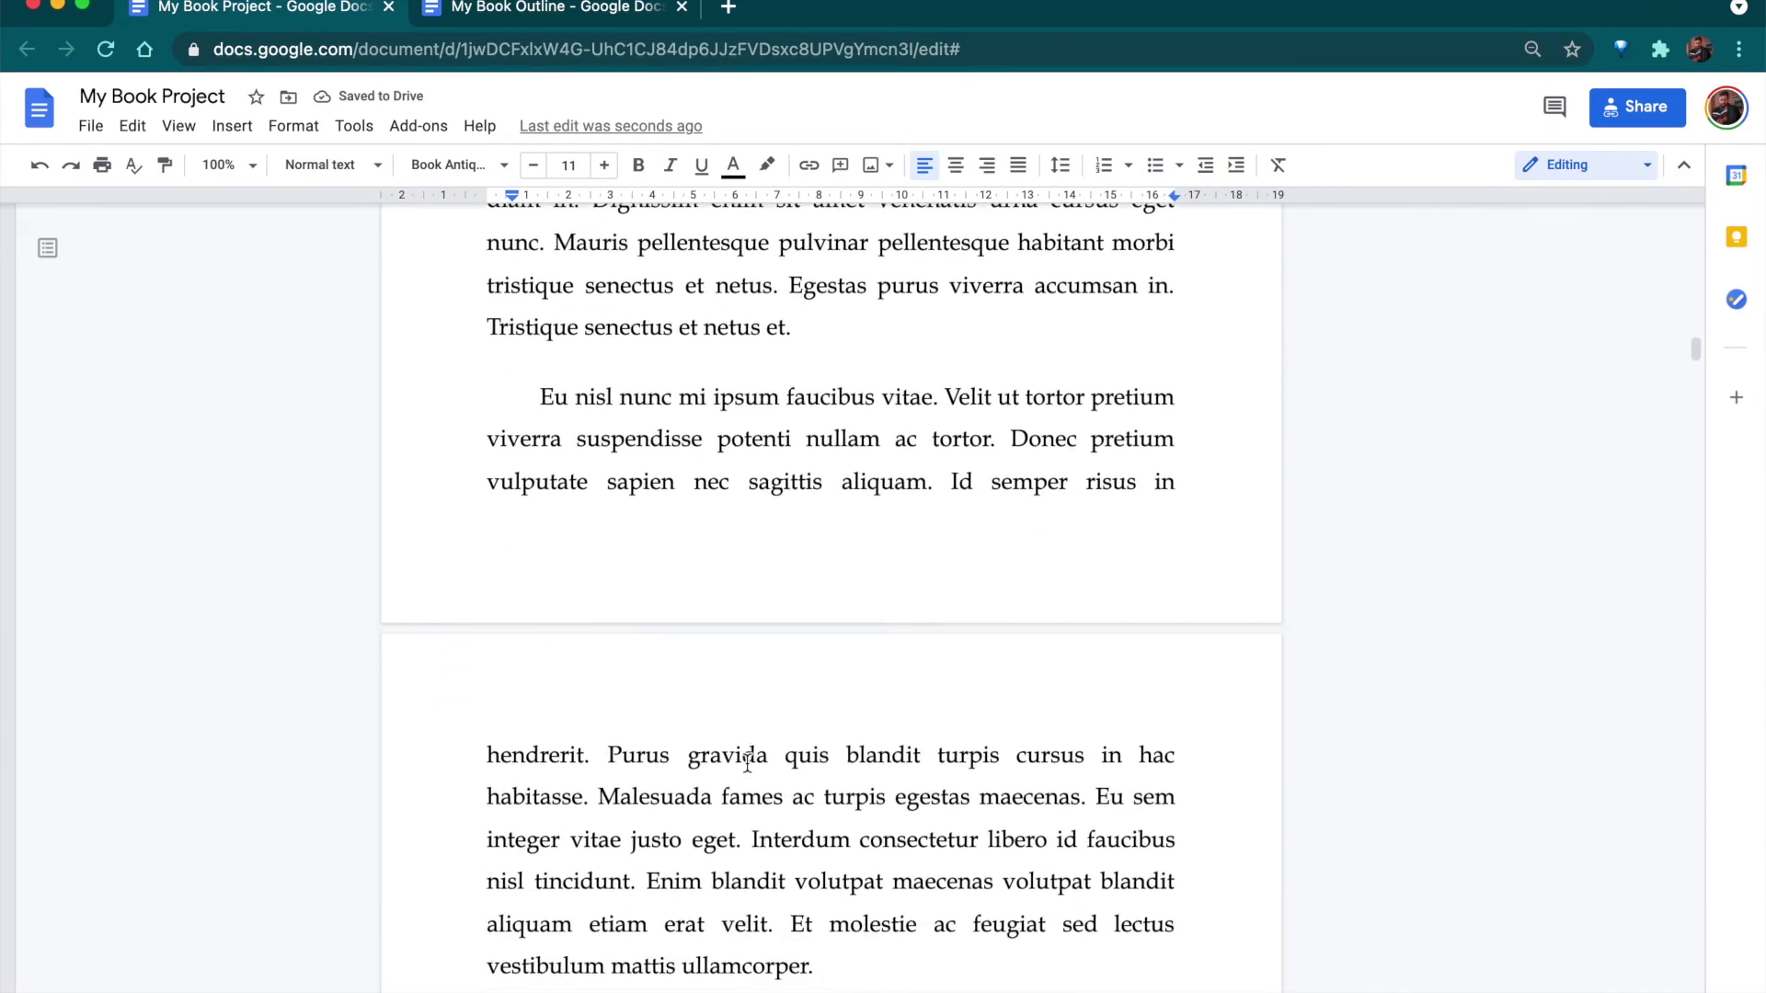
scroll(747, 764, up, 20)
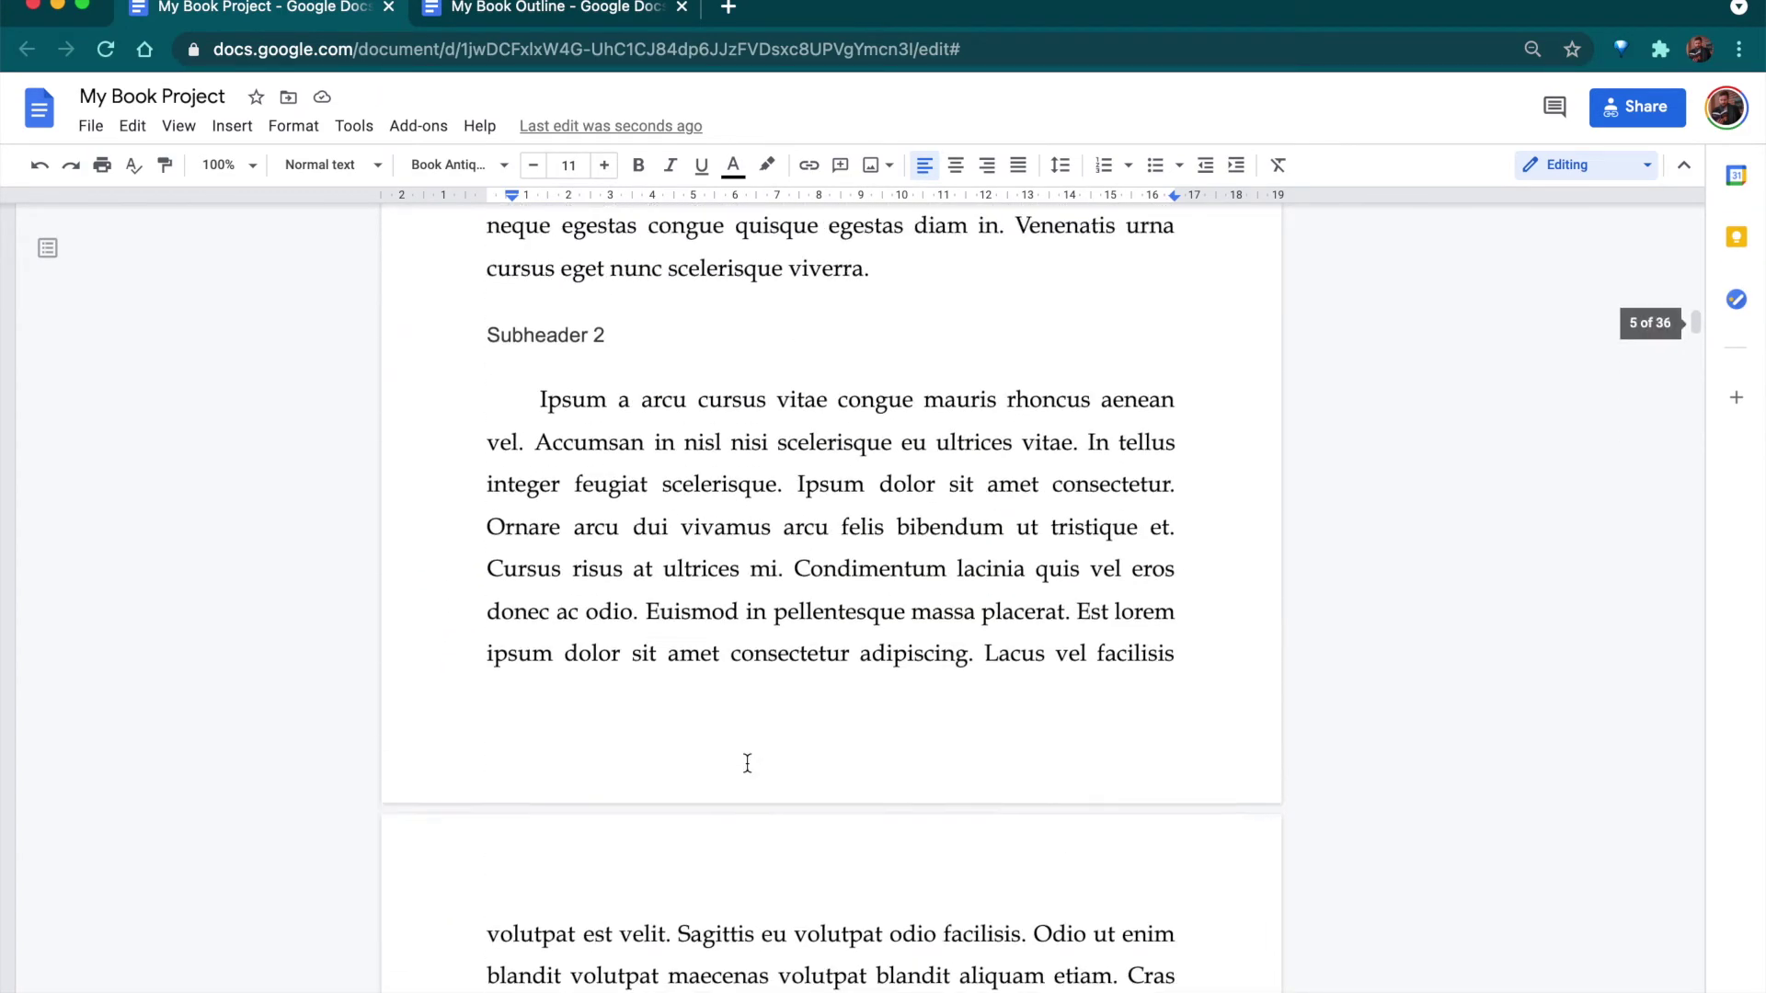
drag(497, 654, 714, 648)
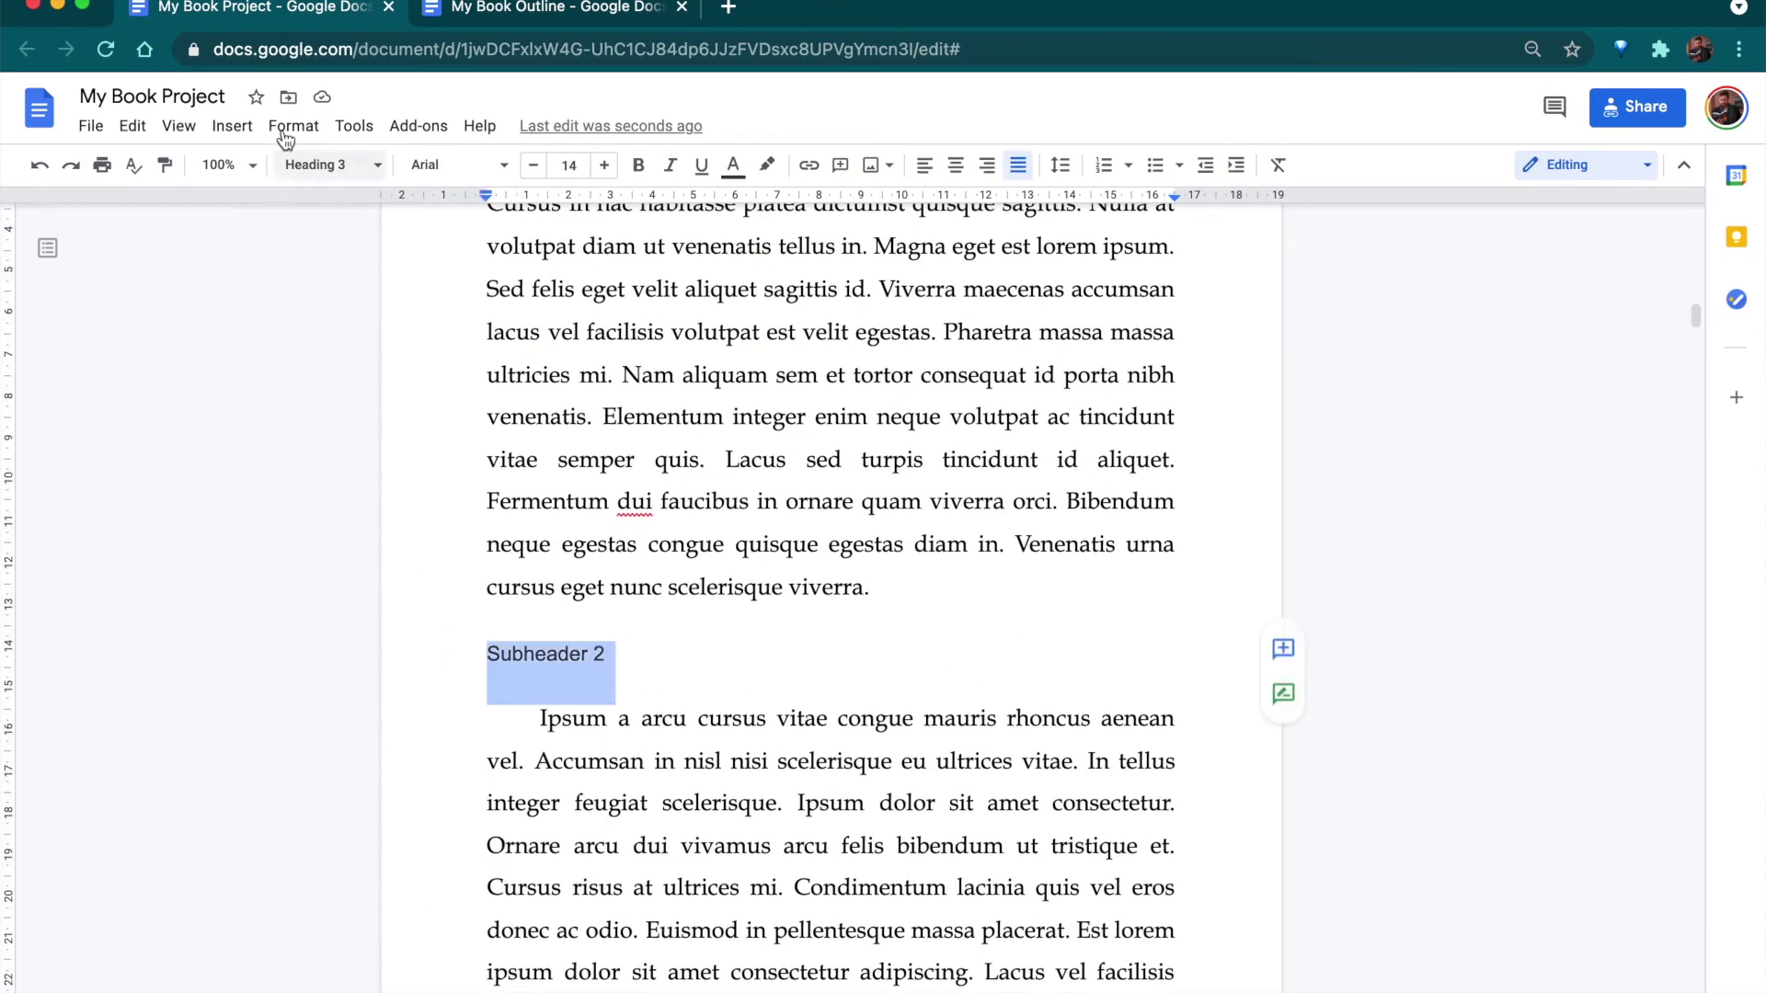
click(315, 162)
click(359, 219)
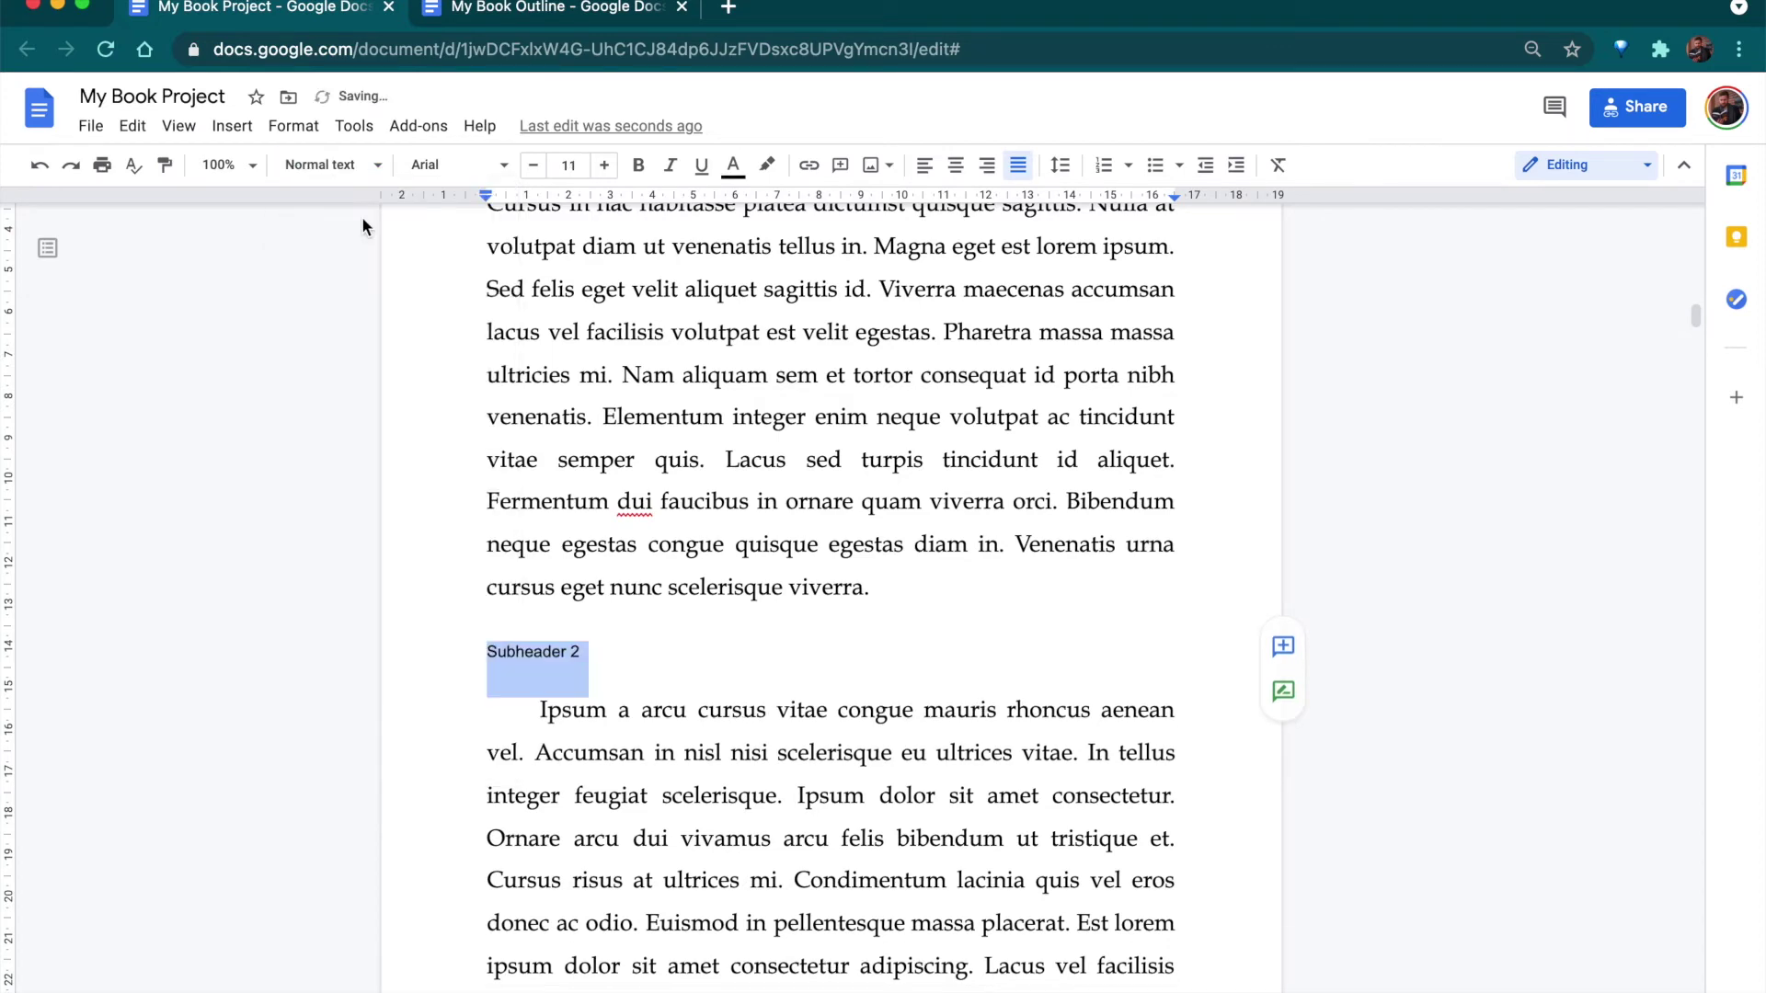
scroll(584, 631, up, 1)
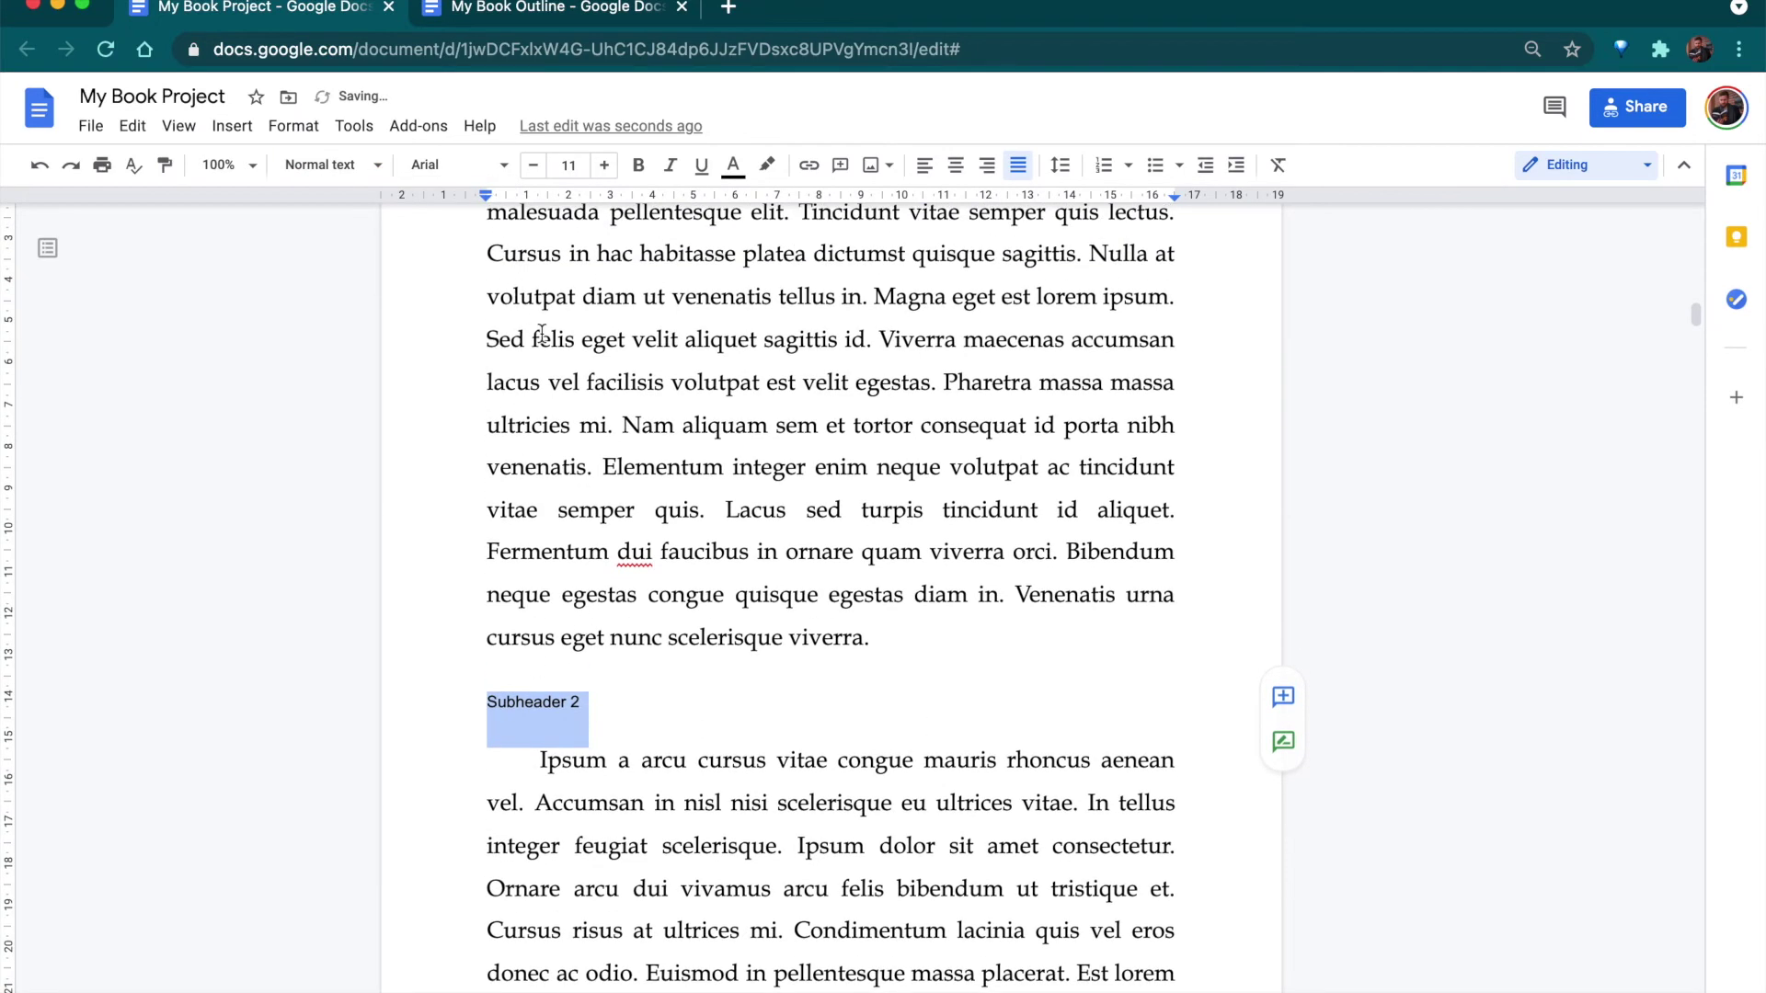
Format the "Subheader 2" line in bold Book Antiqua at size 16.
click(467, 170)
click(458, 295)
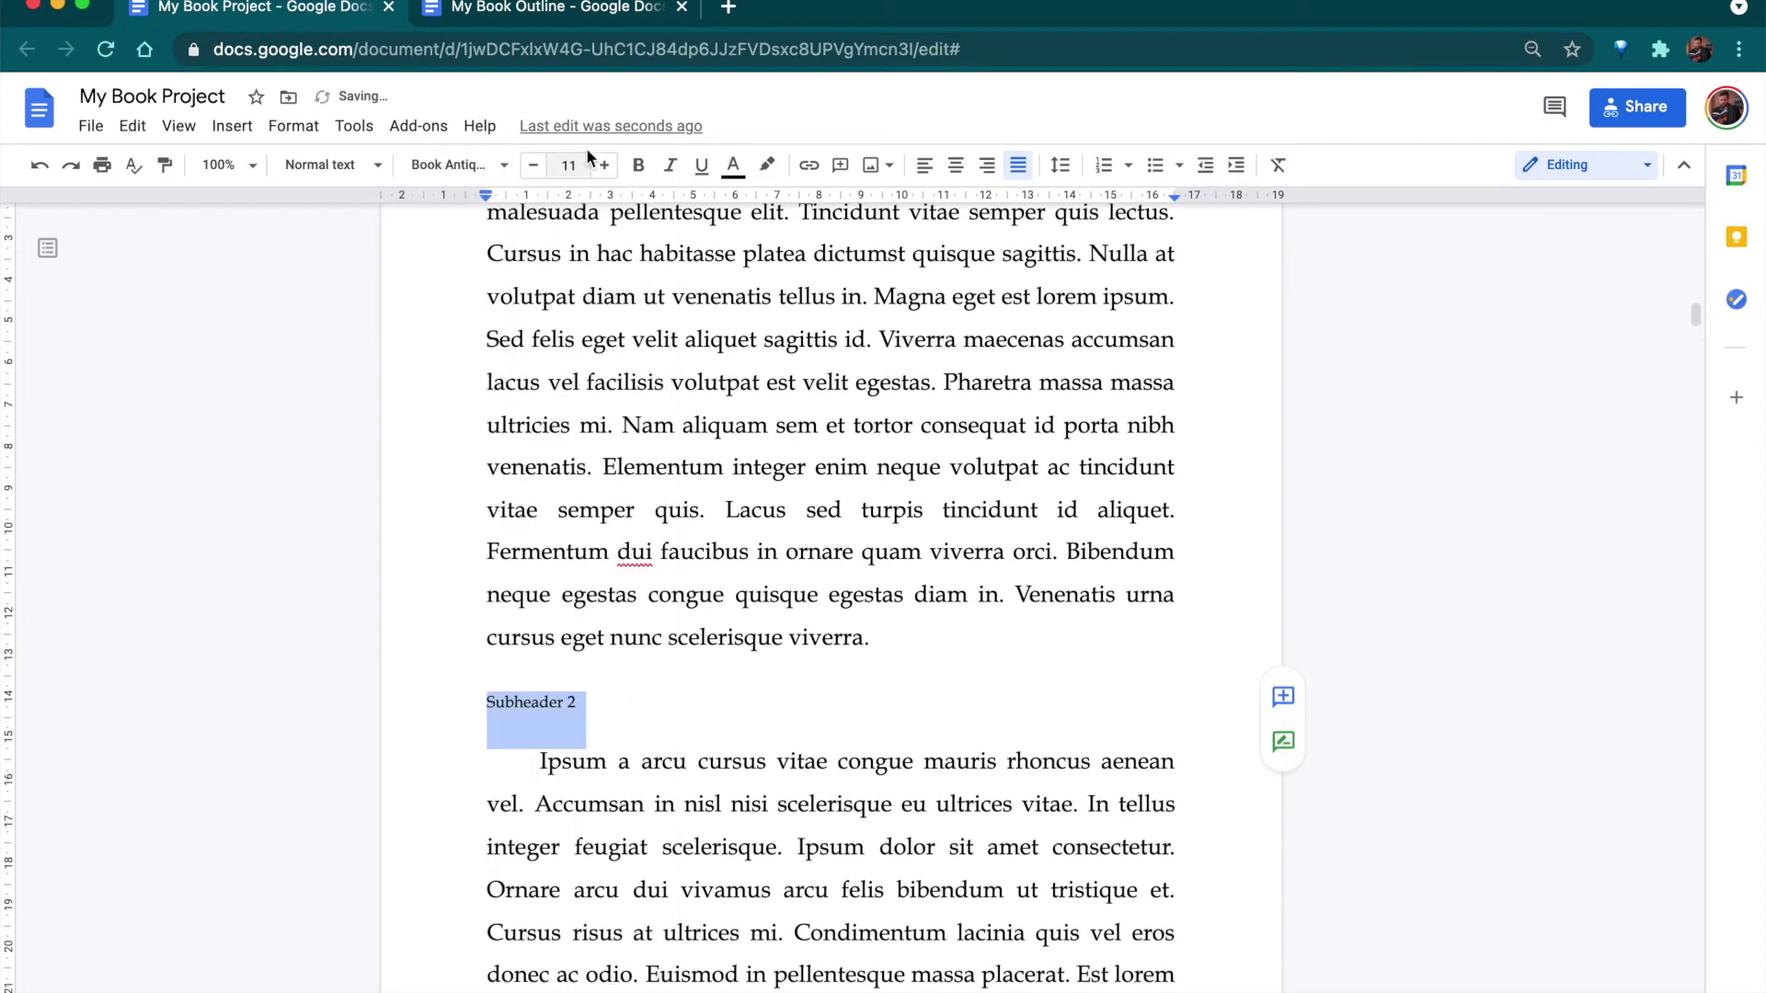
click(571, 165)
text(16)
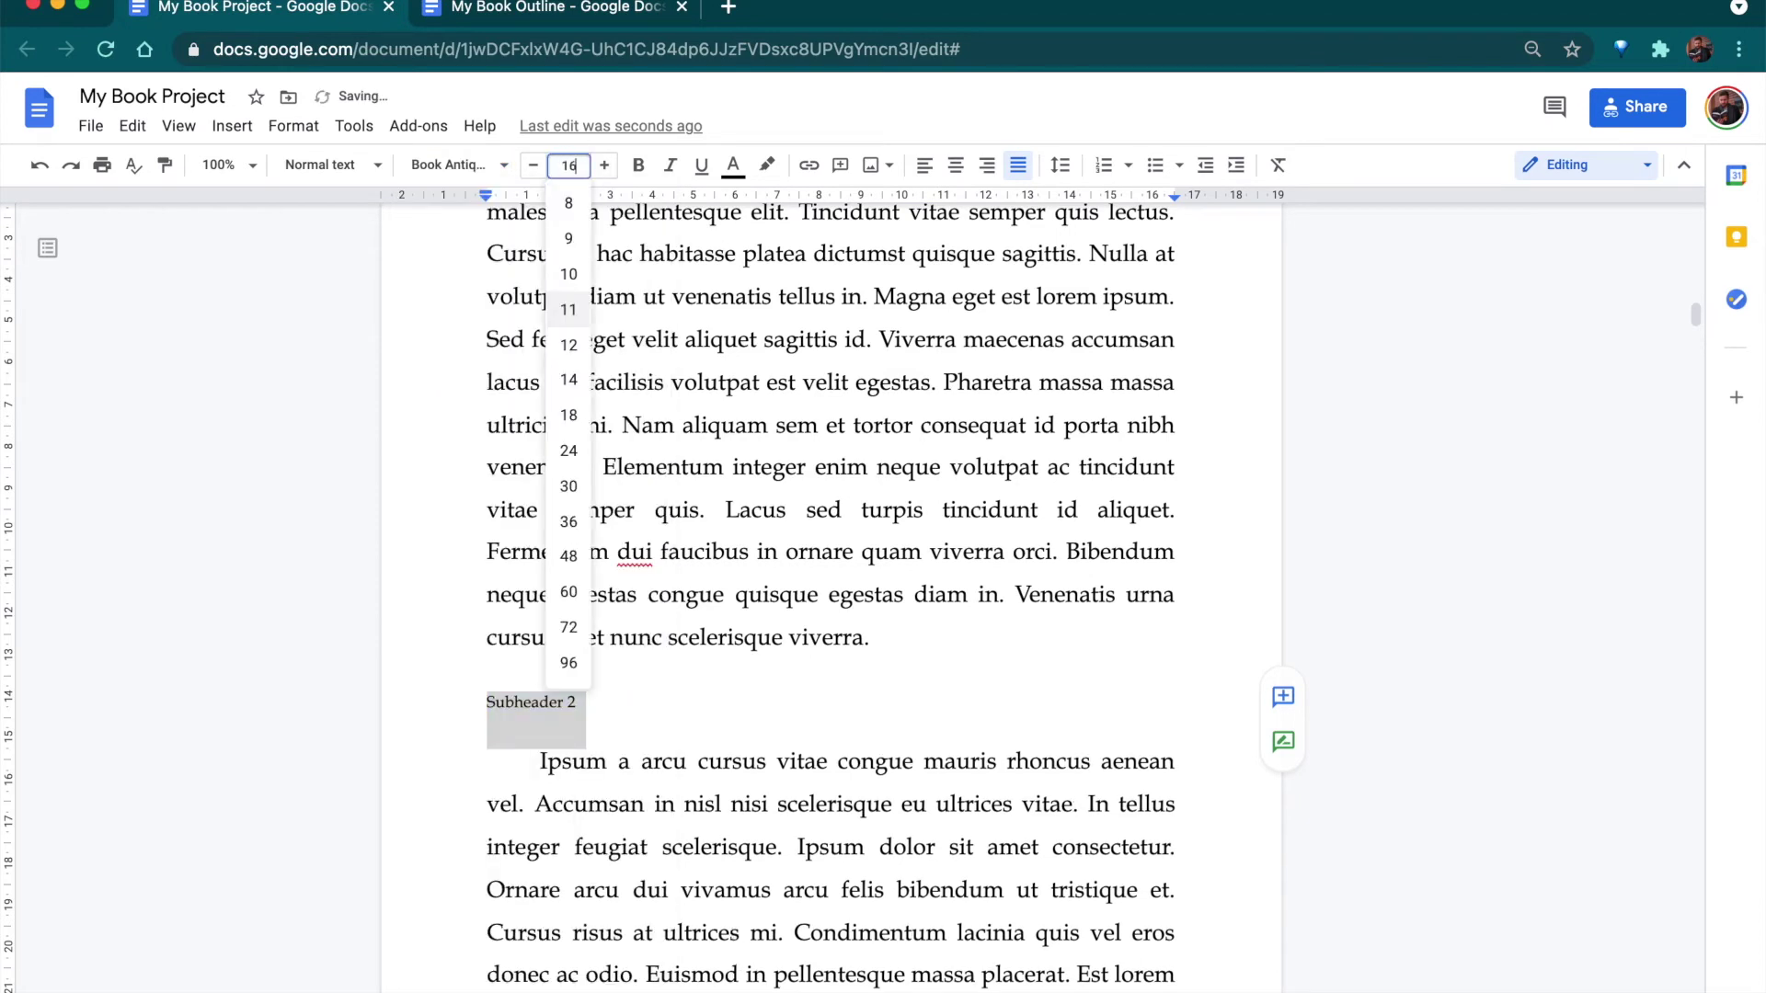
key(Return)
click(700, 720)
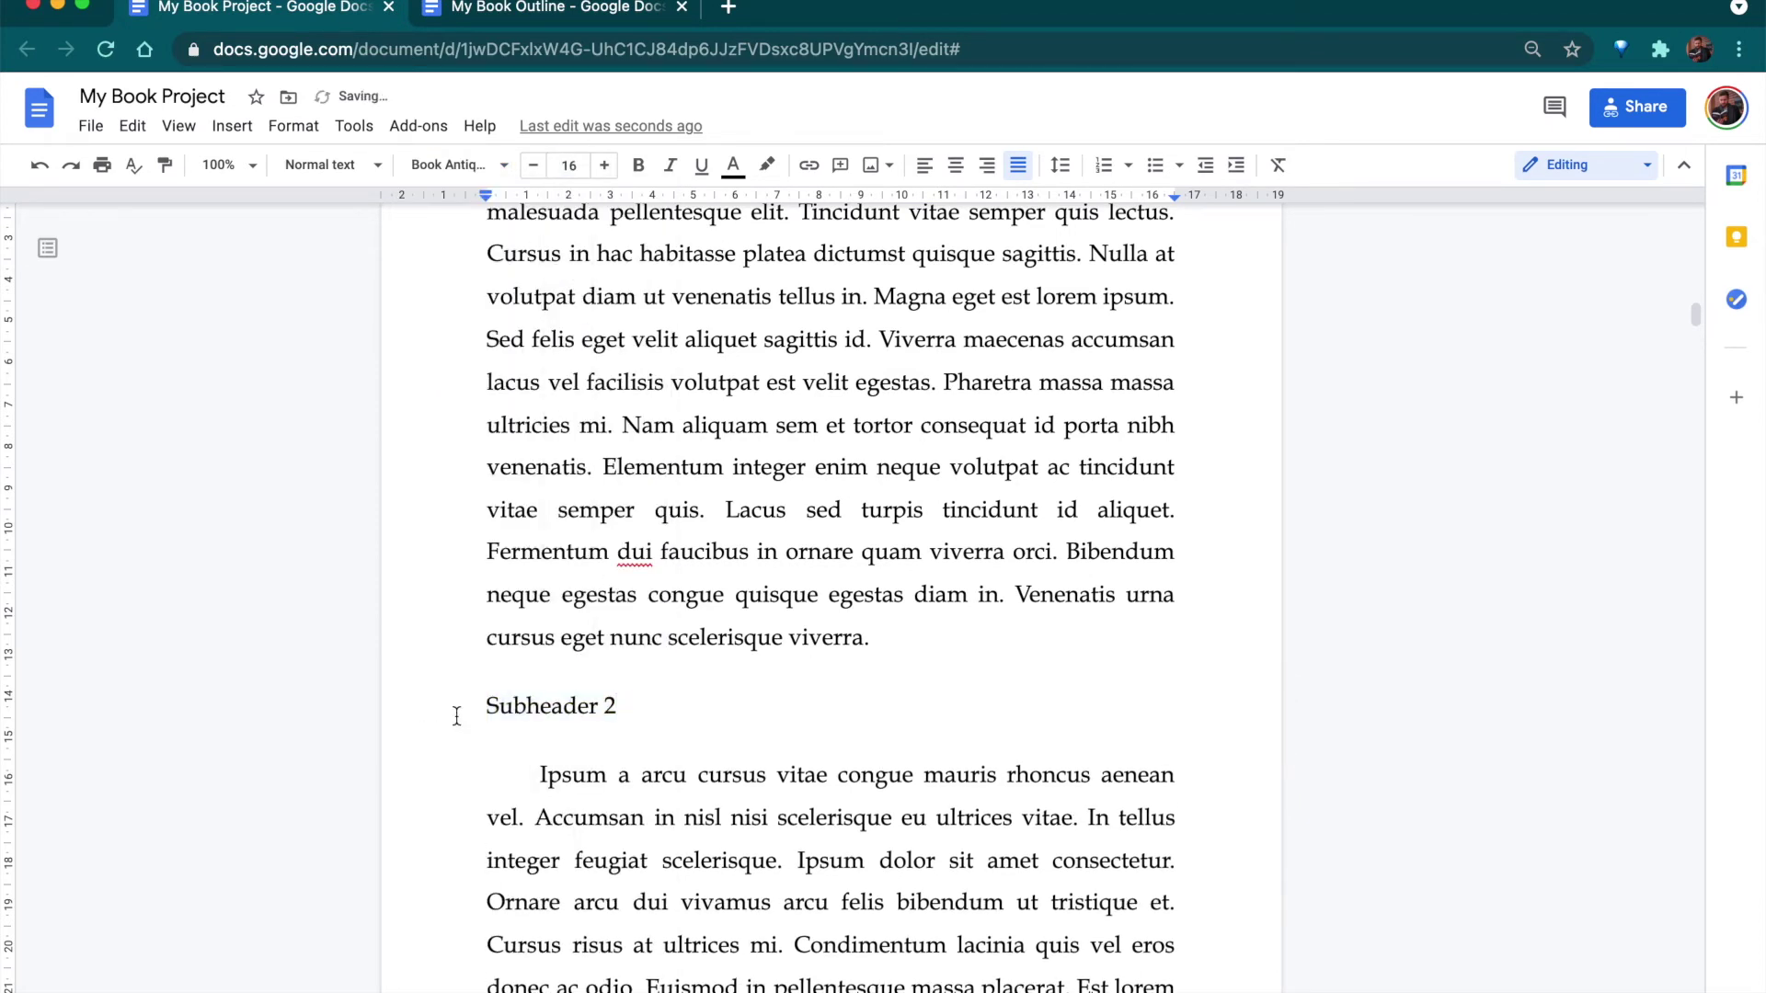
drag(456, 716, 683, 717)
key(ctrl+b)
click(698, 714)
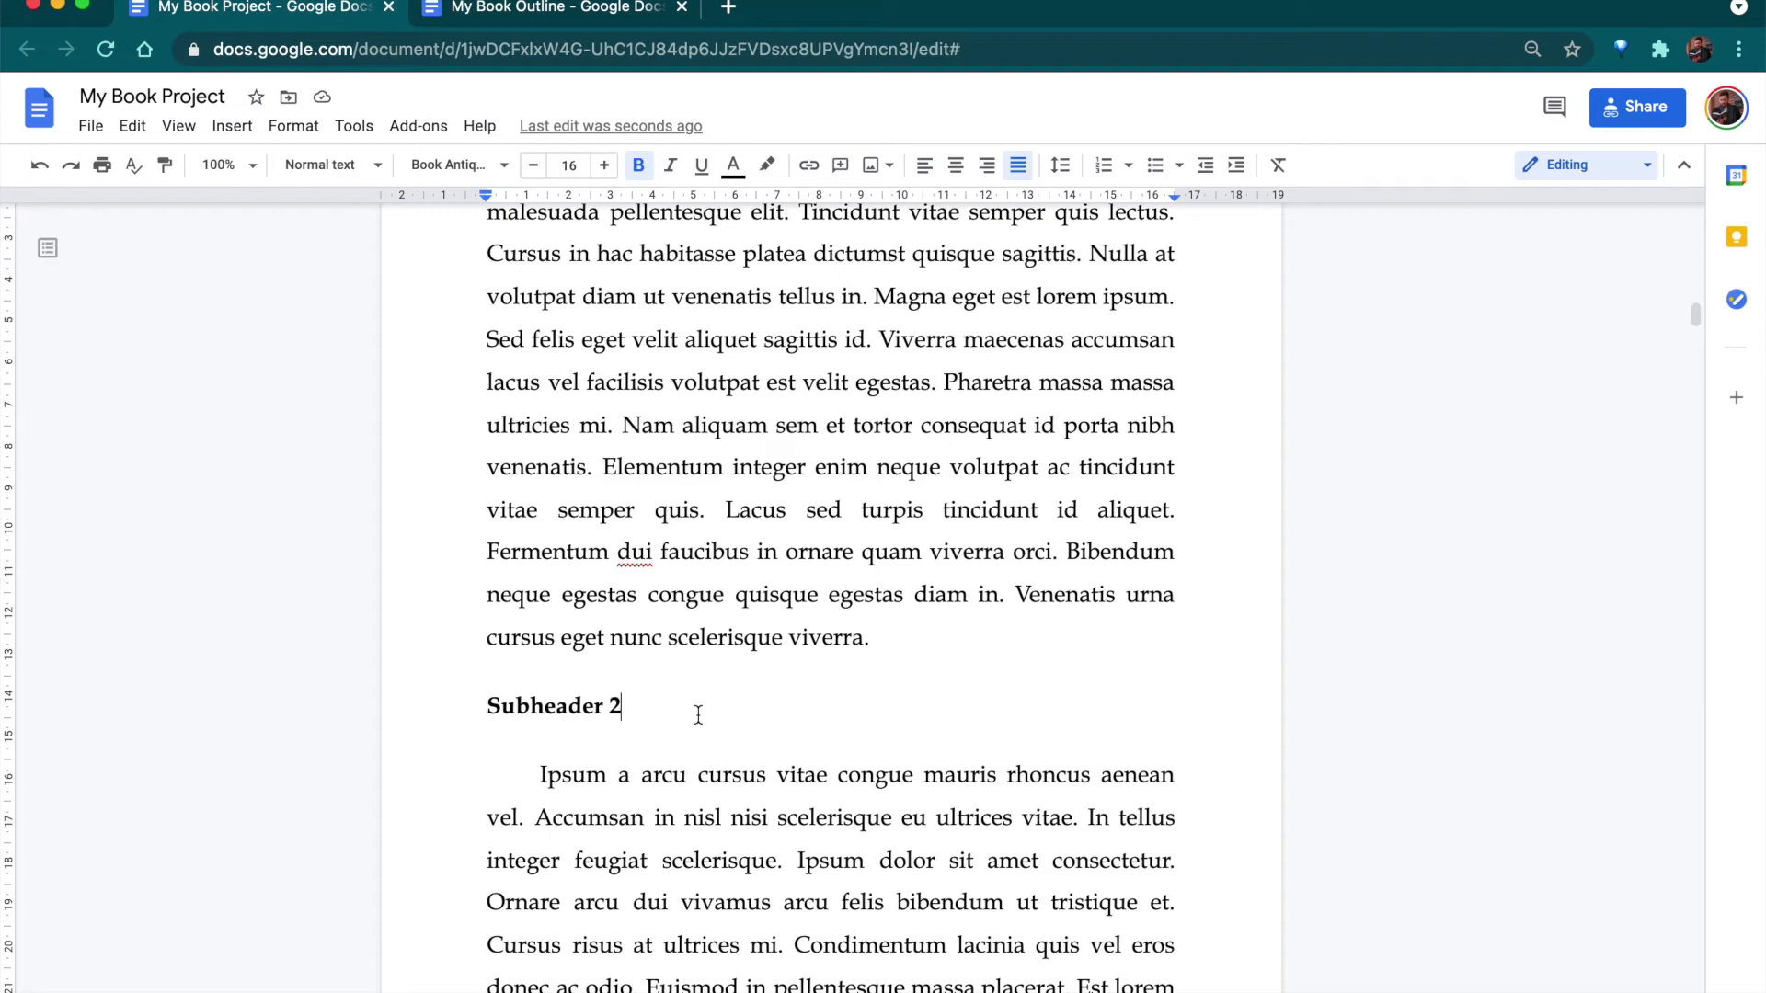
Examine the "Subheader 2" formatting, the rest of the Introduction chapter and the style of the Chapter 2 heading.
drag(439, 708, 748, 717)
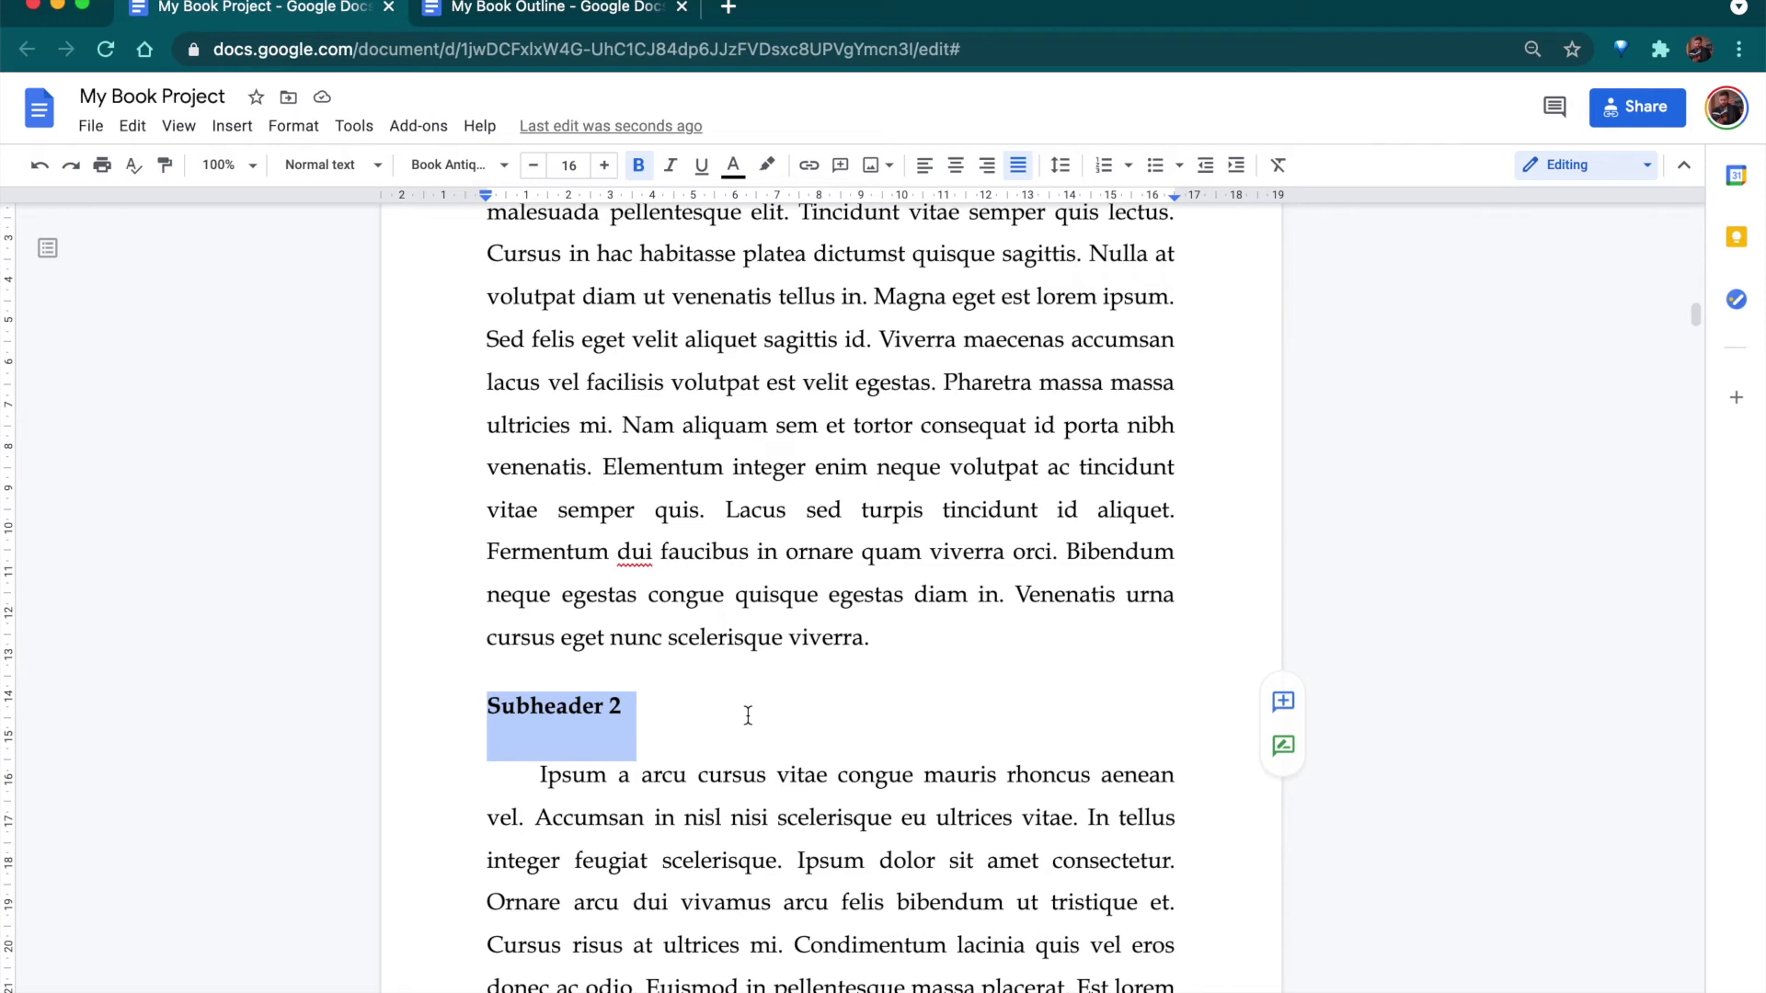
scroll(748, 716, down, 1)
click(788, 657)
scroll(786, 655, down, 15)
scroll(787, 660, down, 20)
scroll(788, 658, down, 20)
scroll(788, 658, down, 20)
scroll(788, 657, down, 7)
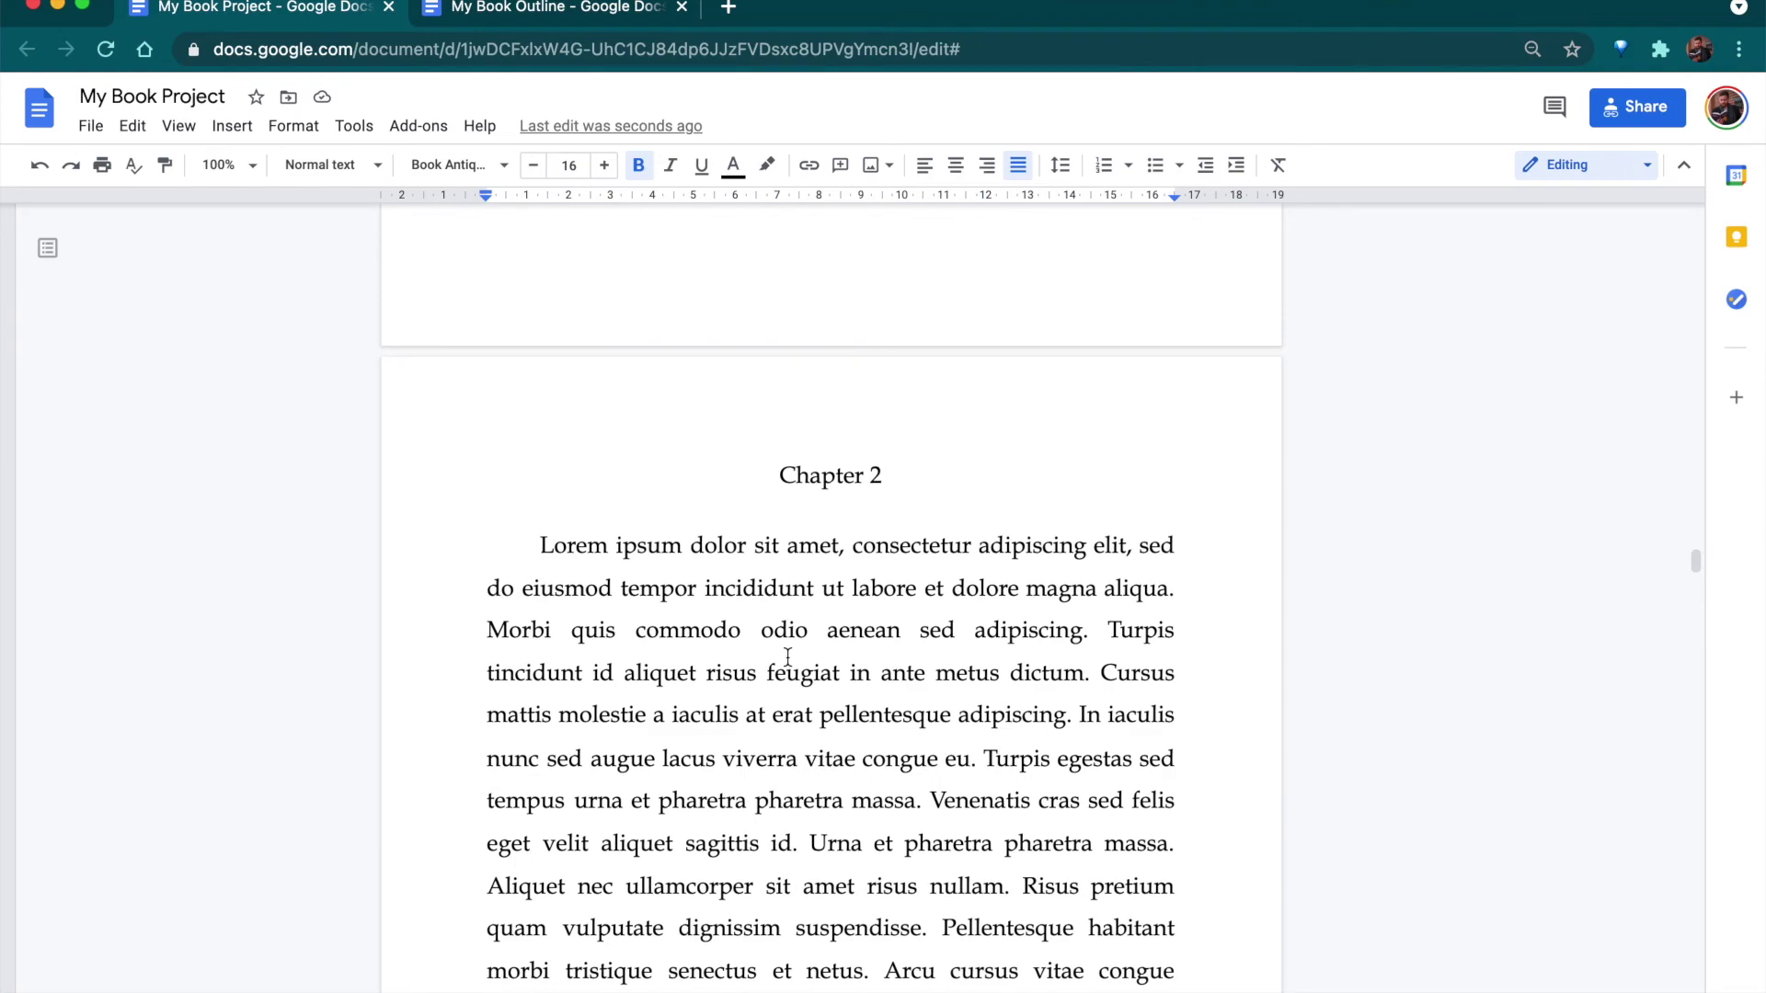
click(721, 480)
click(965, 483)
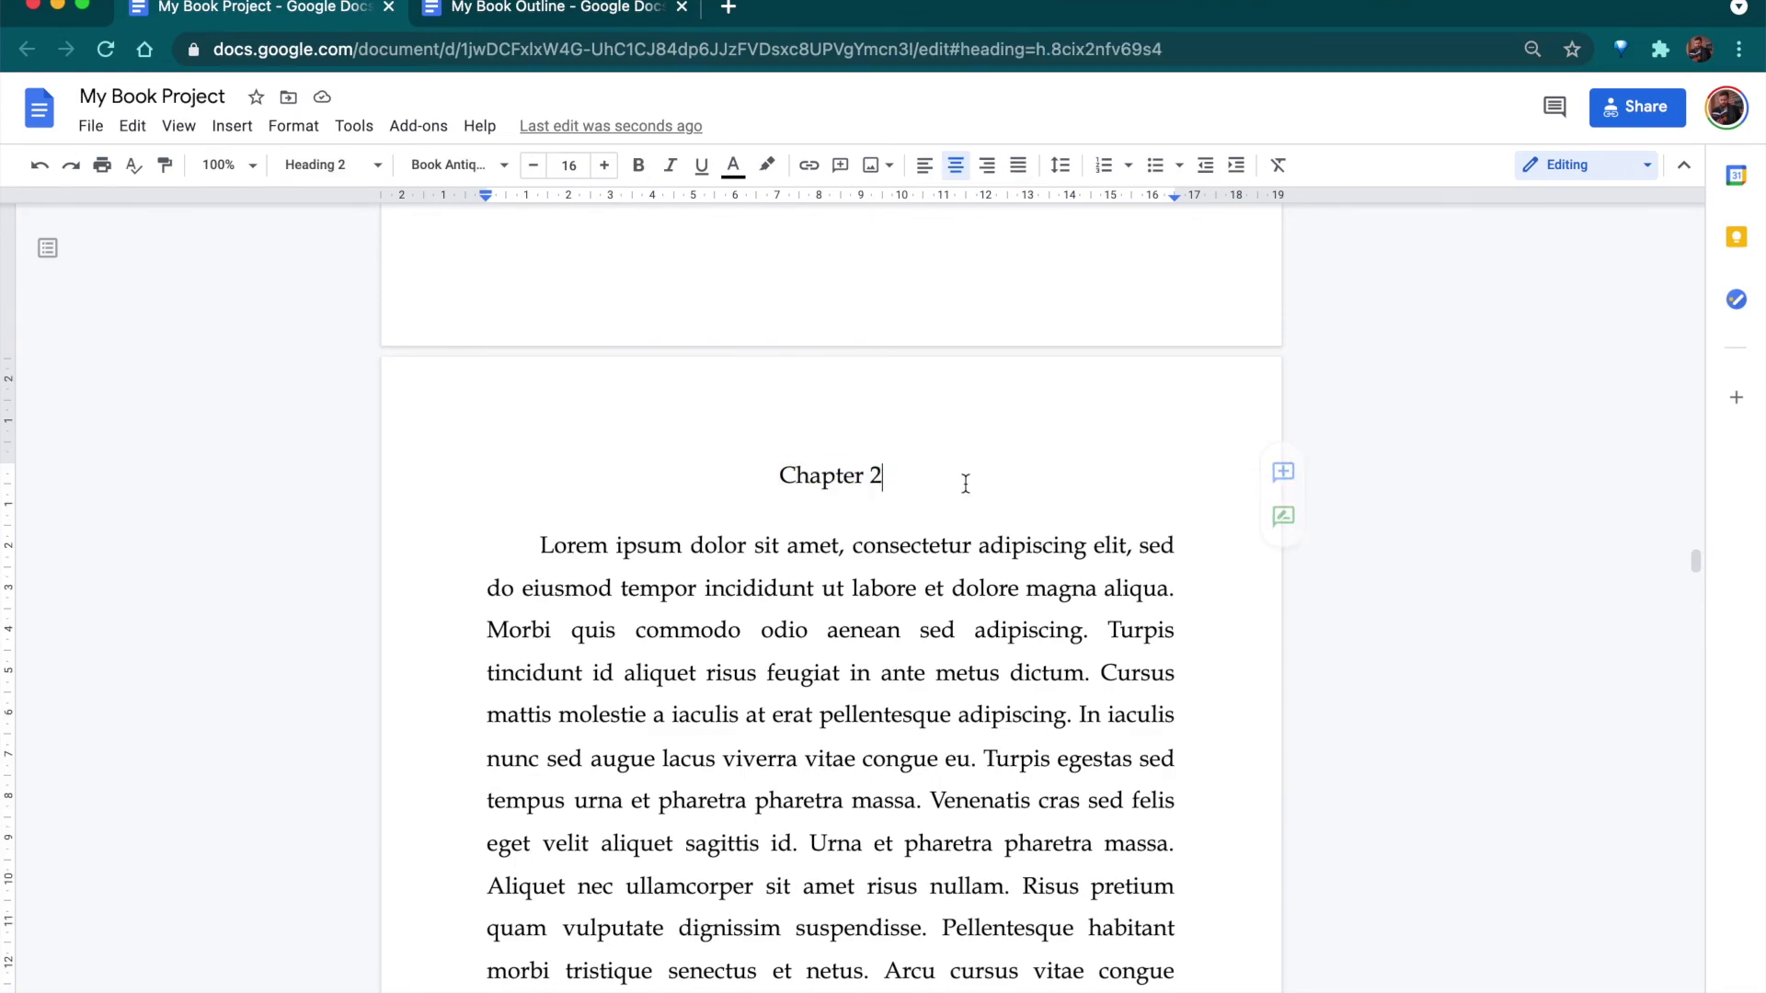
Examine the remaining chapter pages from Chapter 3 onward and the heading style of the Section 3 divider page.
scroll(966, 482, down, 20)
scroll(966, 483, down, 20)
scroll(965, 483, down, 20)
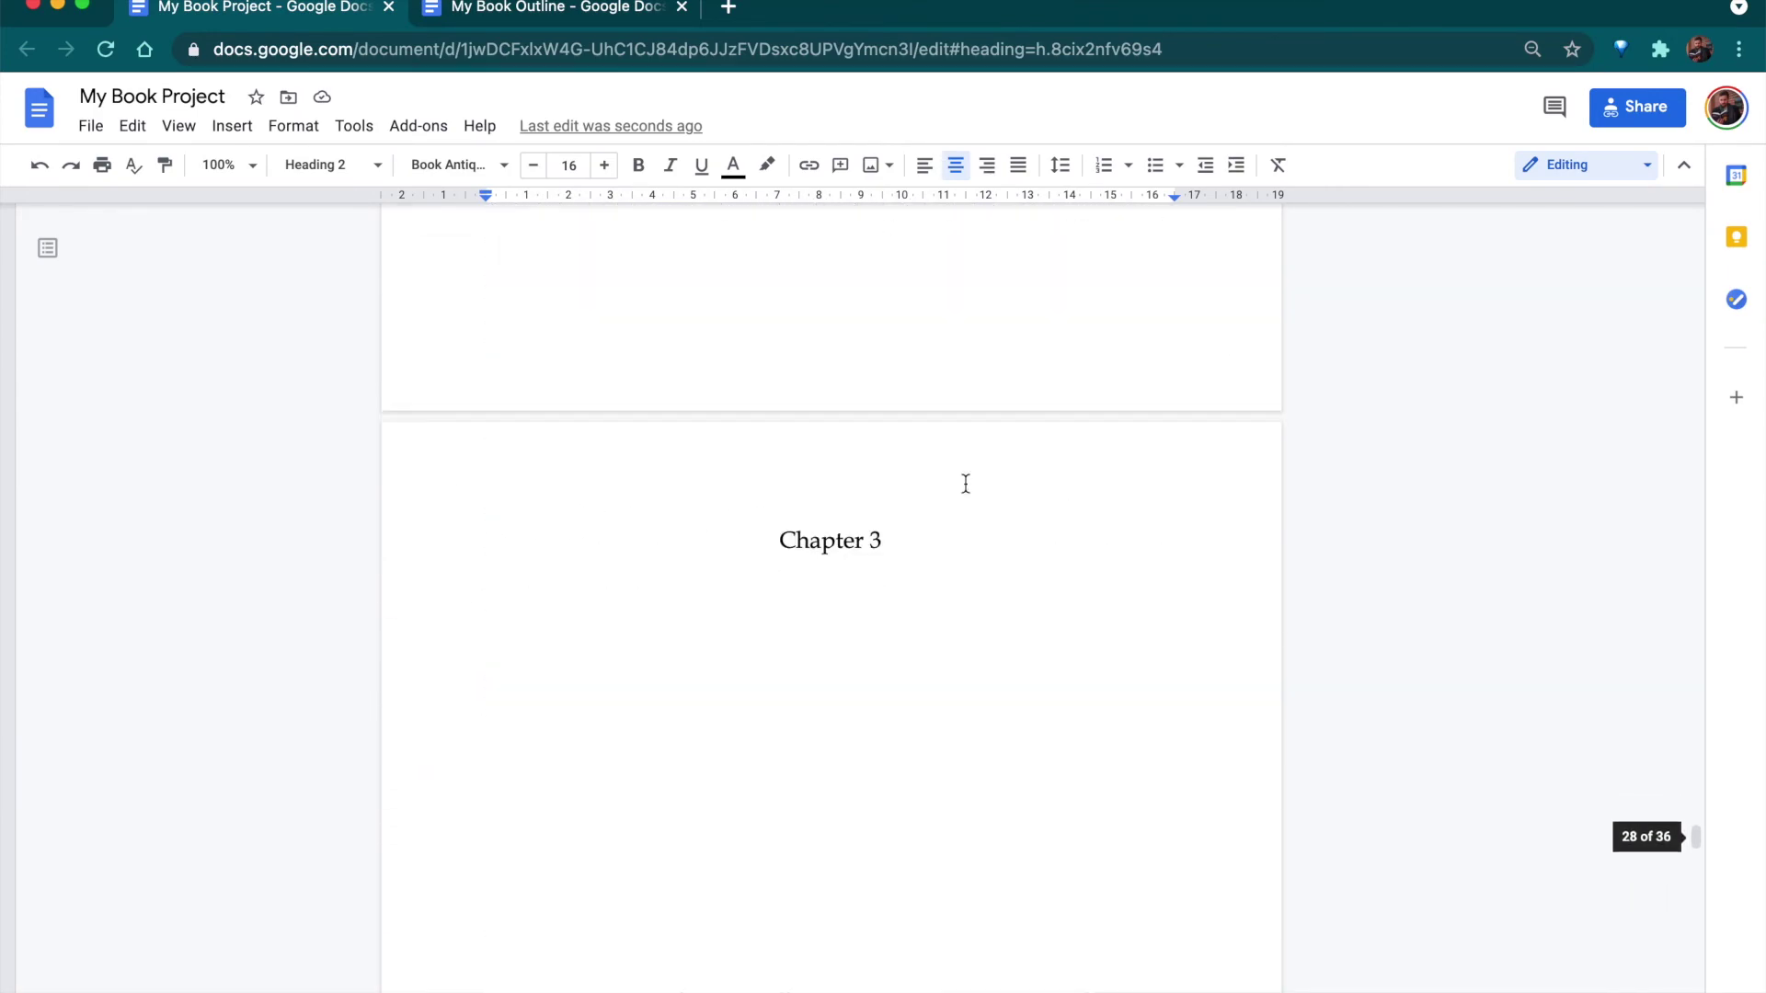
scroll(944, 526, down, 7)
scroll(946, 527, down, 8)
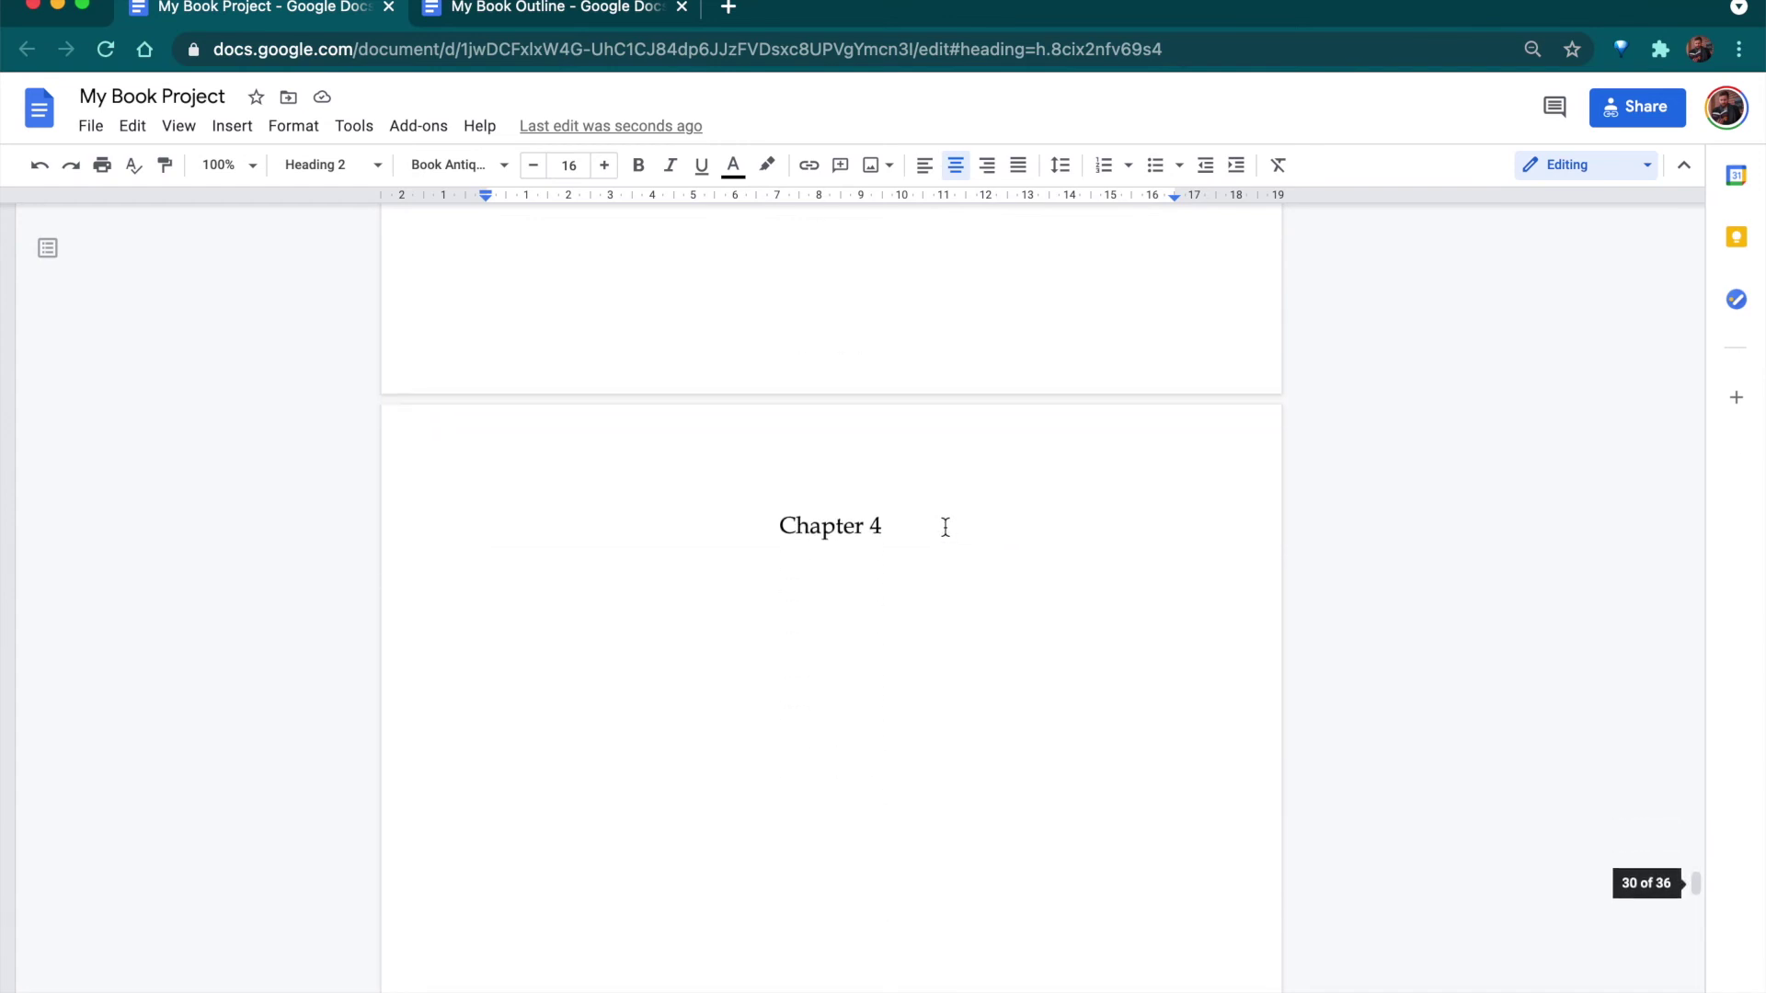
scroll(945, 527, down, 8)
scroll(946, 527, down, 15)
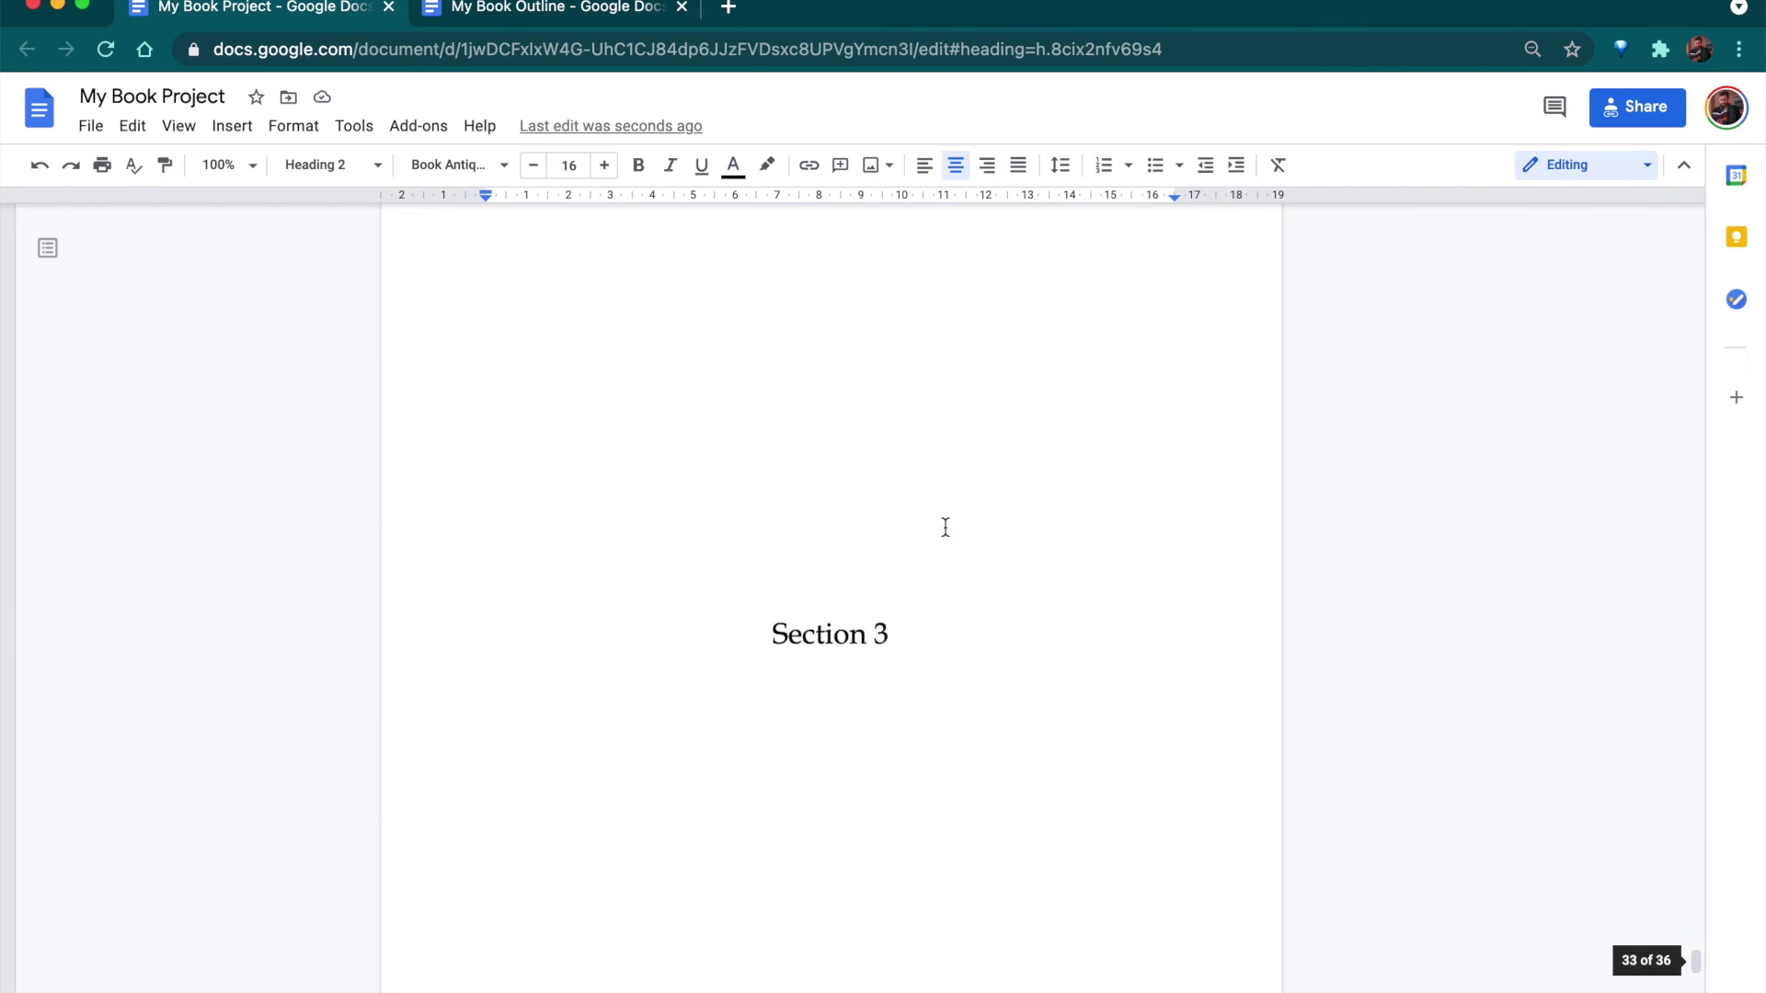
right_click(946, 527)
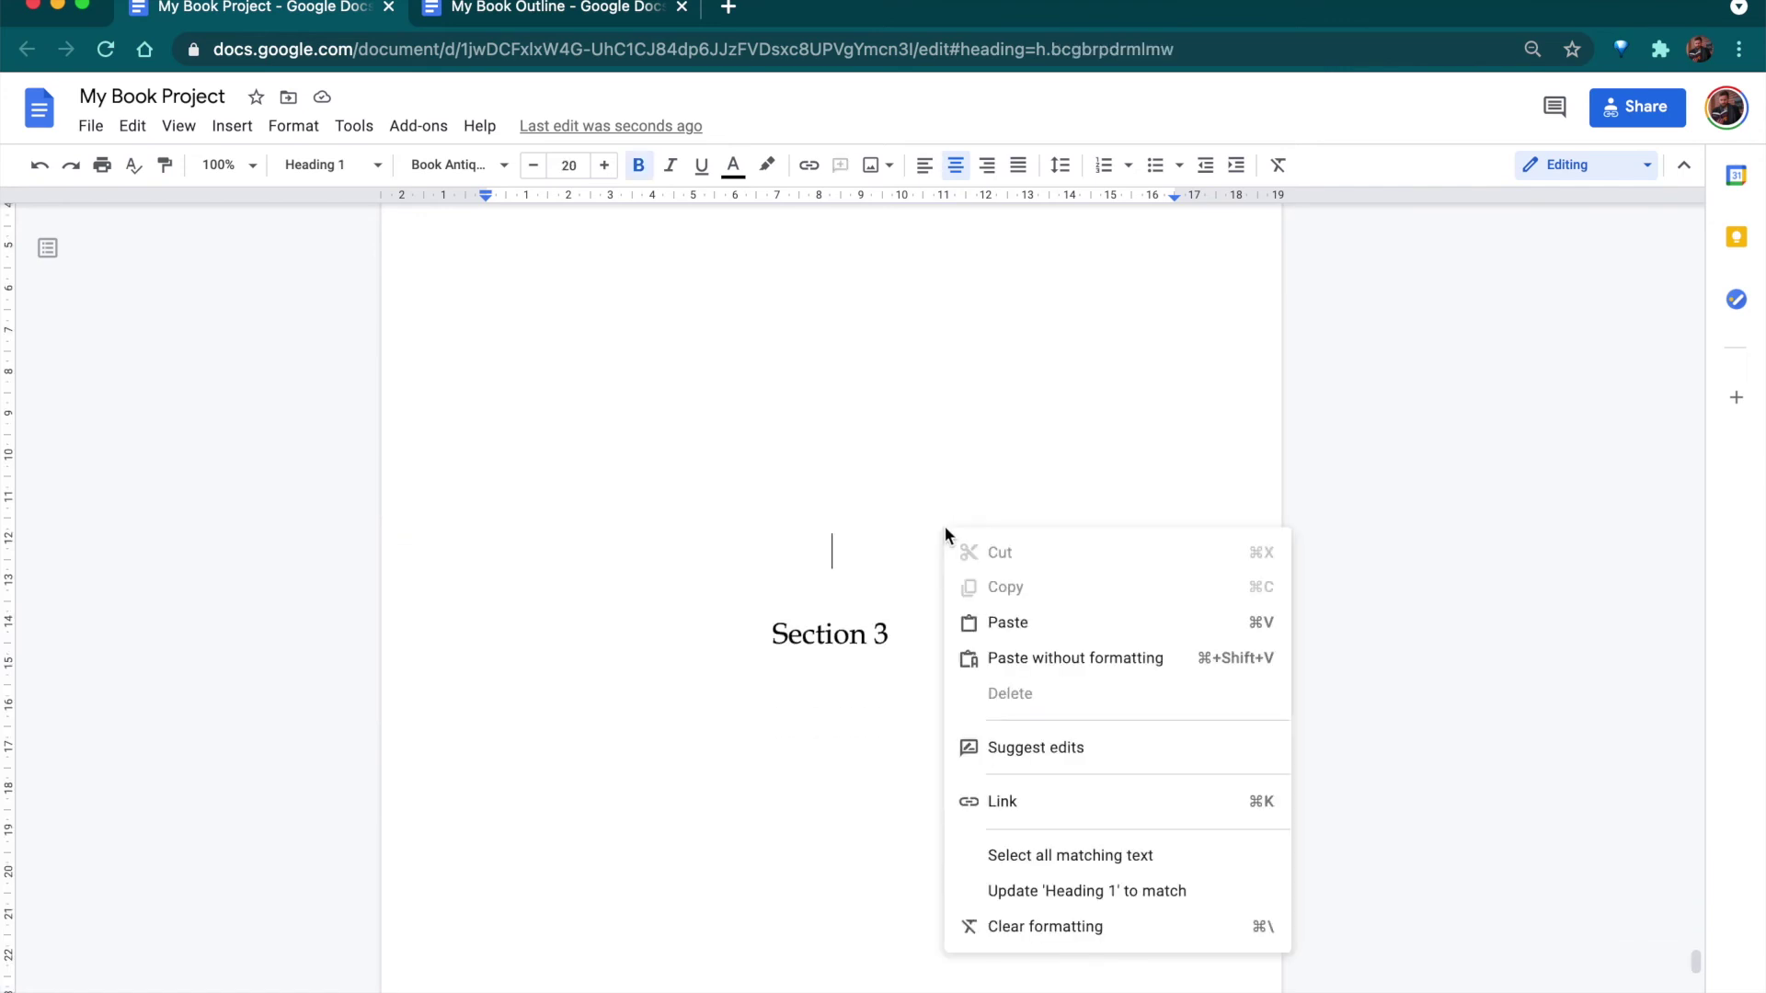
double_click(855, 540)
click(929, 635)
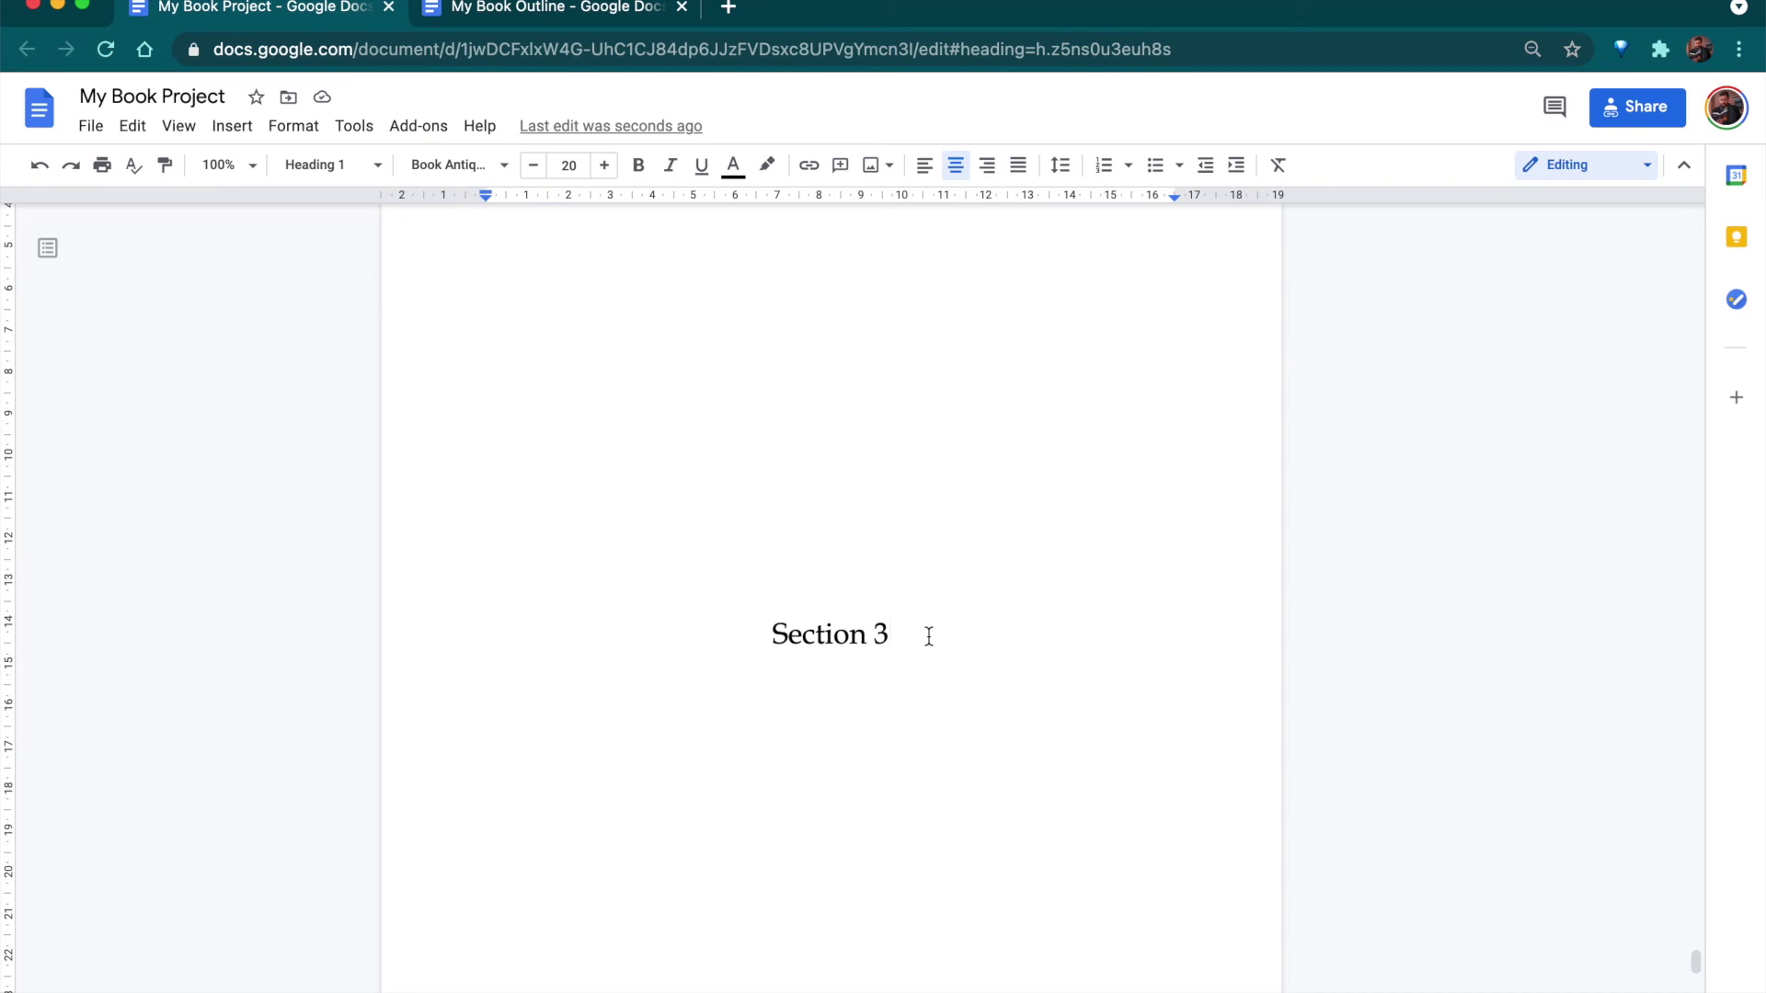
scroll(929, 636, down, 6)
scroll(929, 636, down, 3)
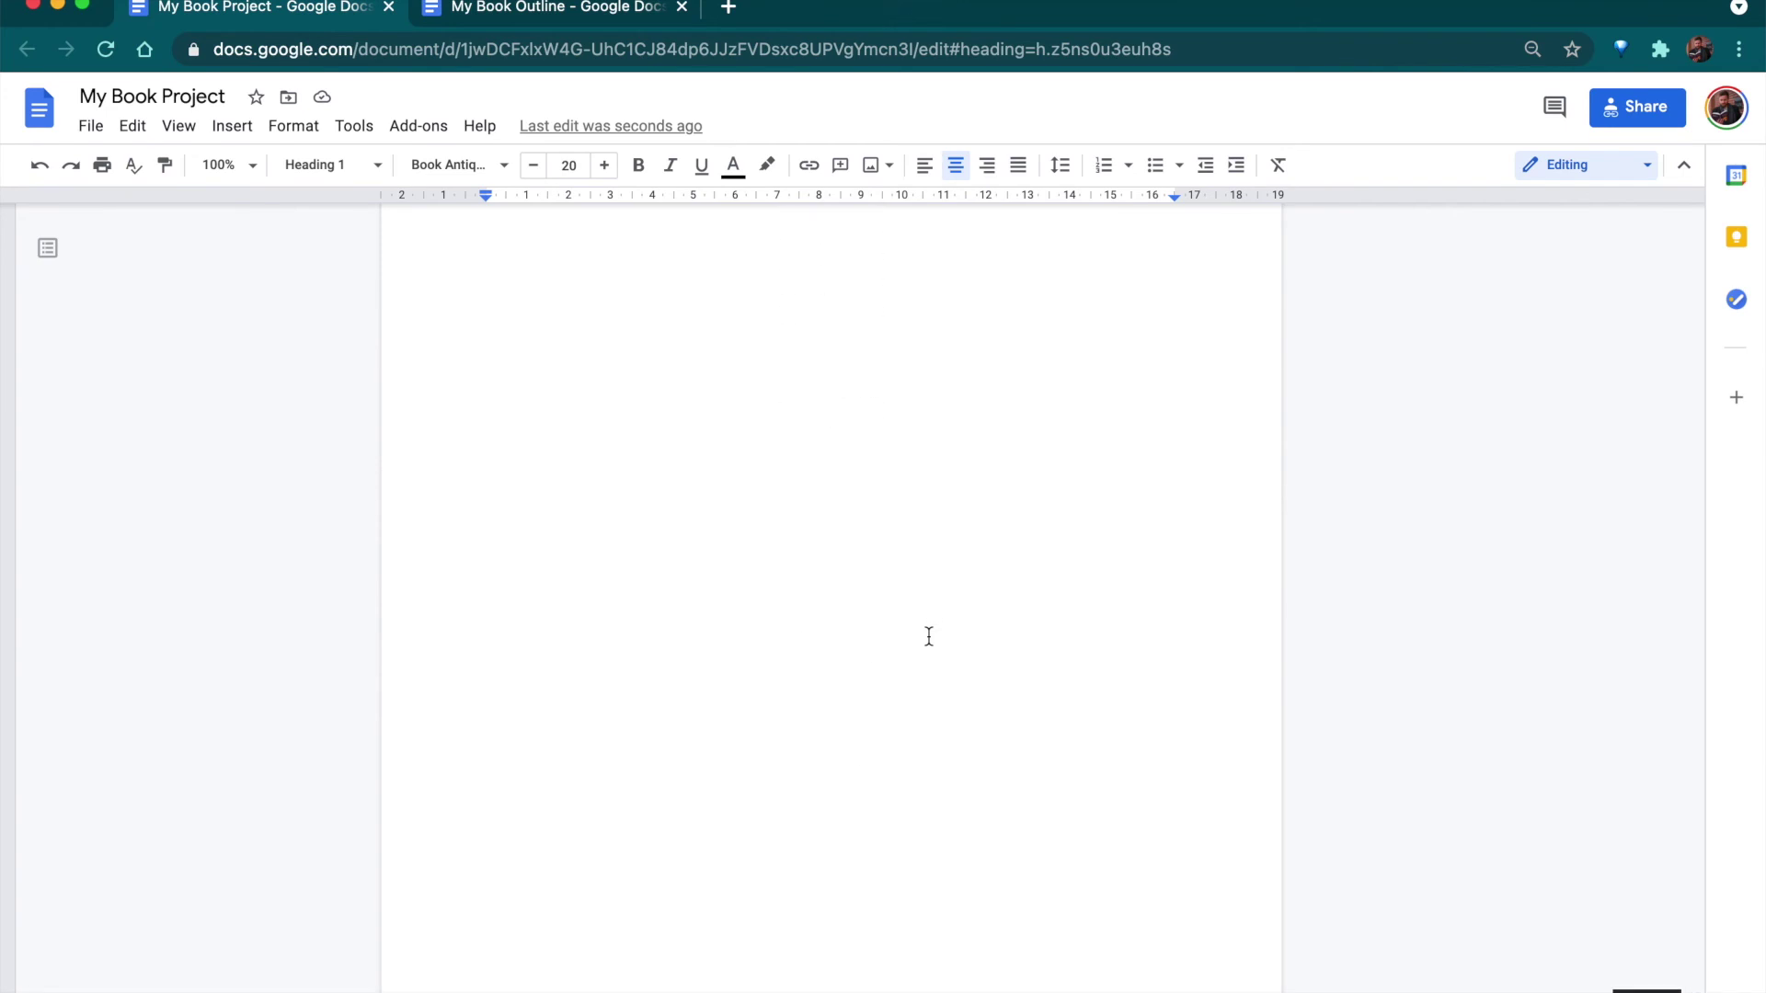
Return from the Section 3 pages to the opening pages of the manuscript.
scroll(929, 637, up, 20)
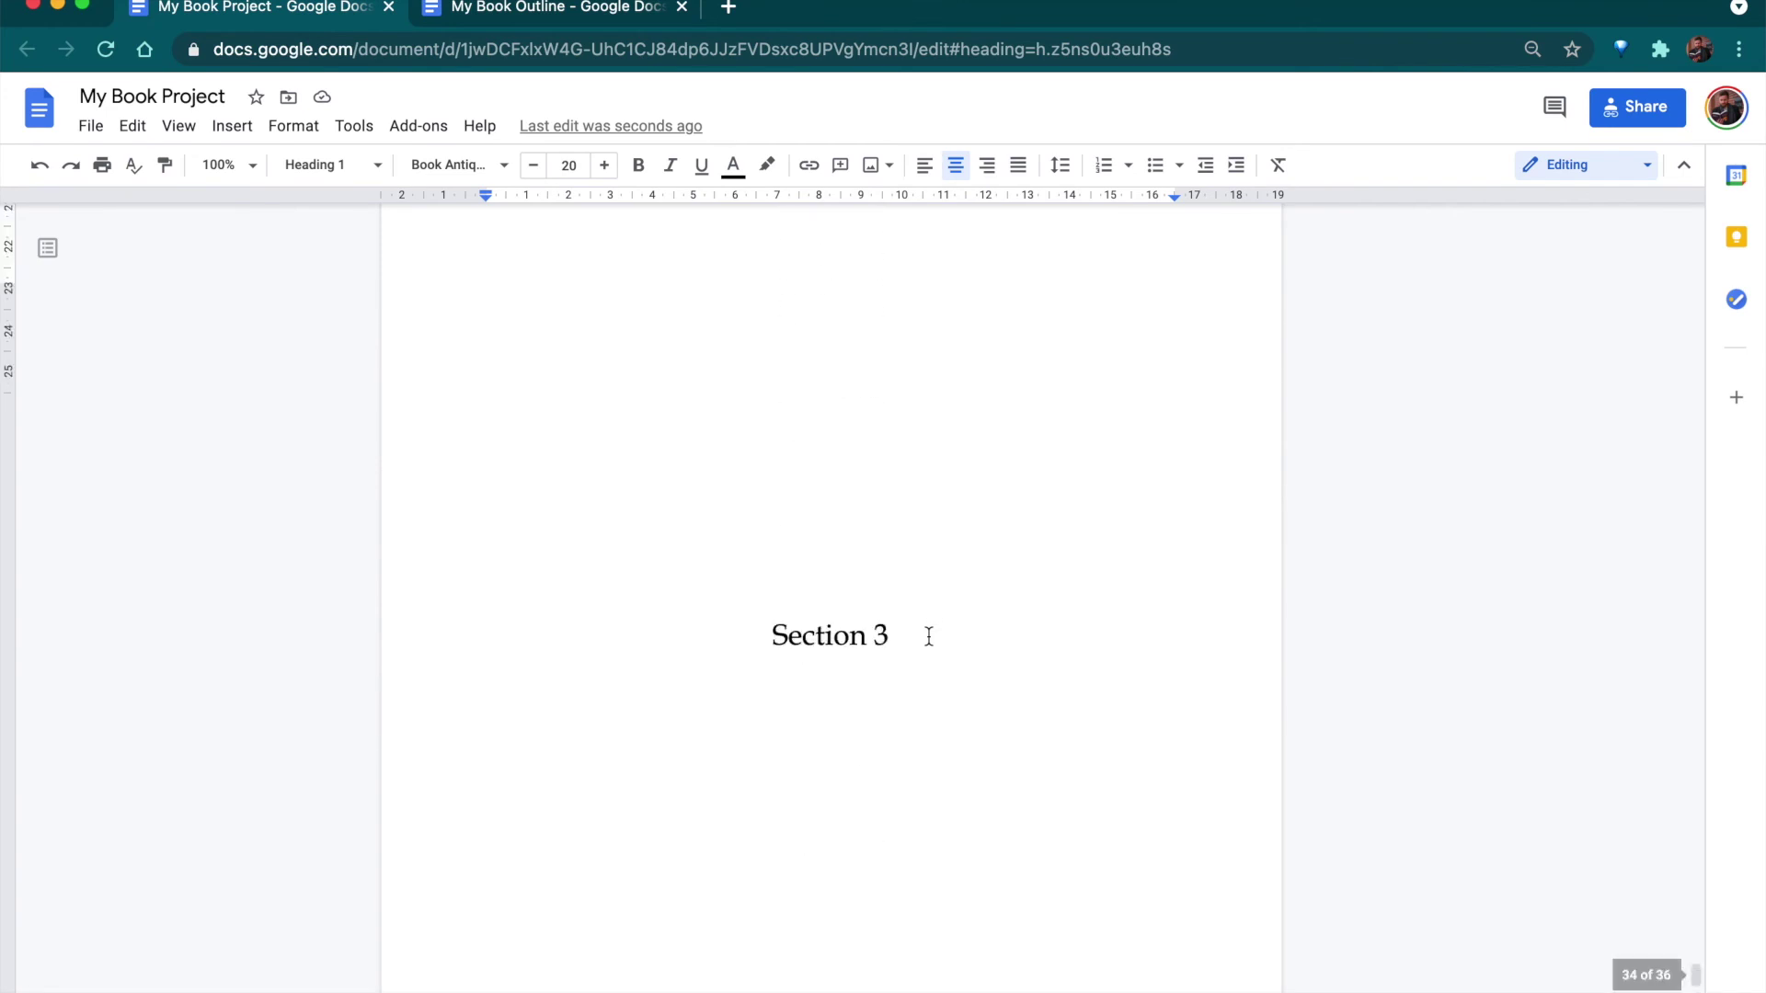
scroll(929, 637, up, 20)
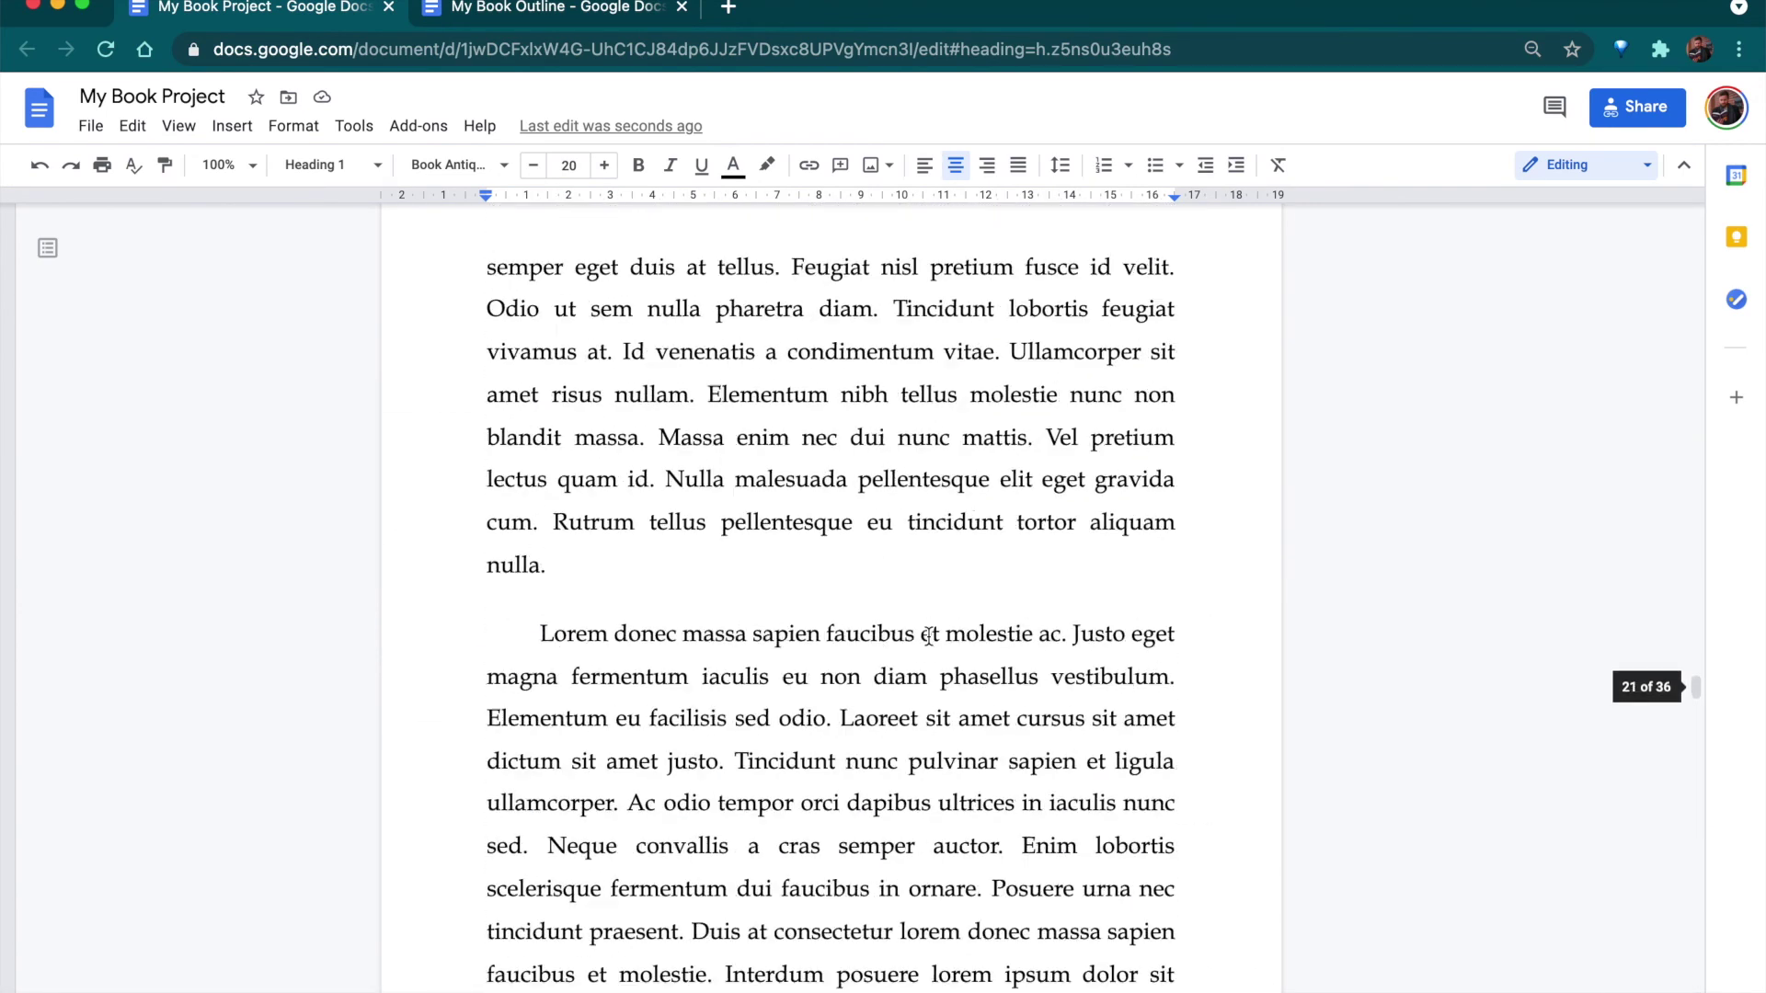
scroll(929, 637, up, 20)
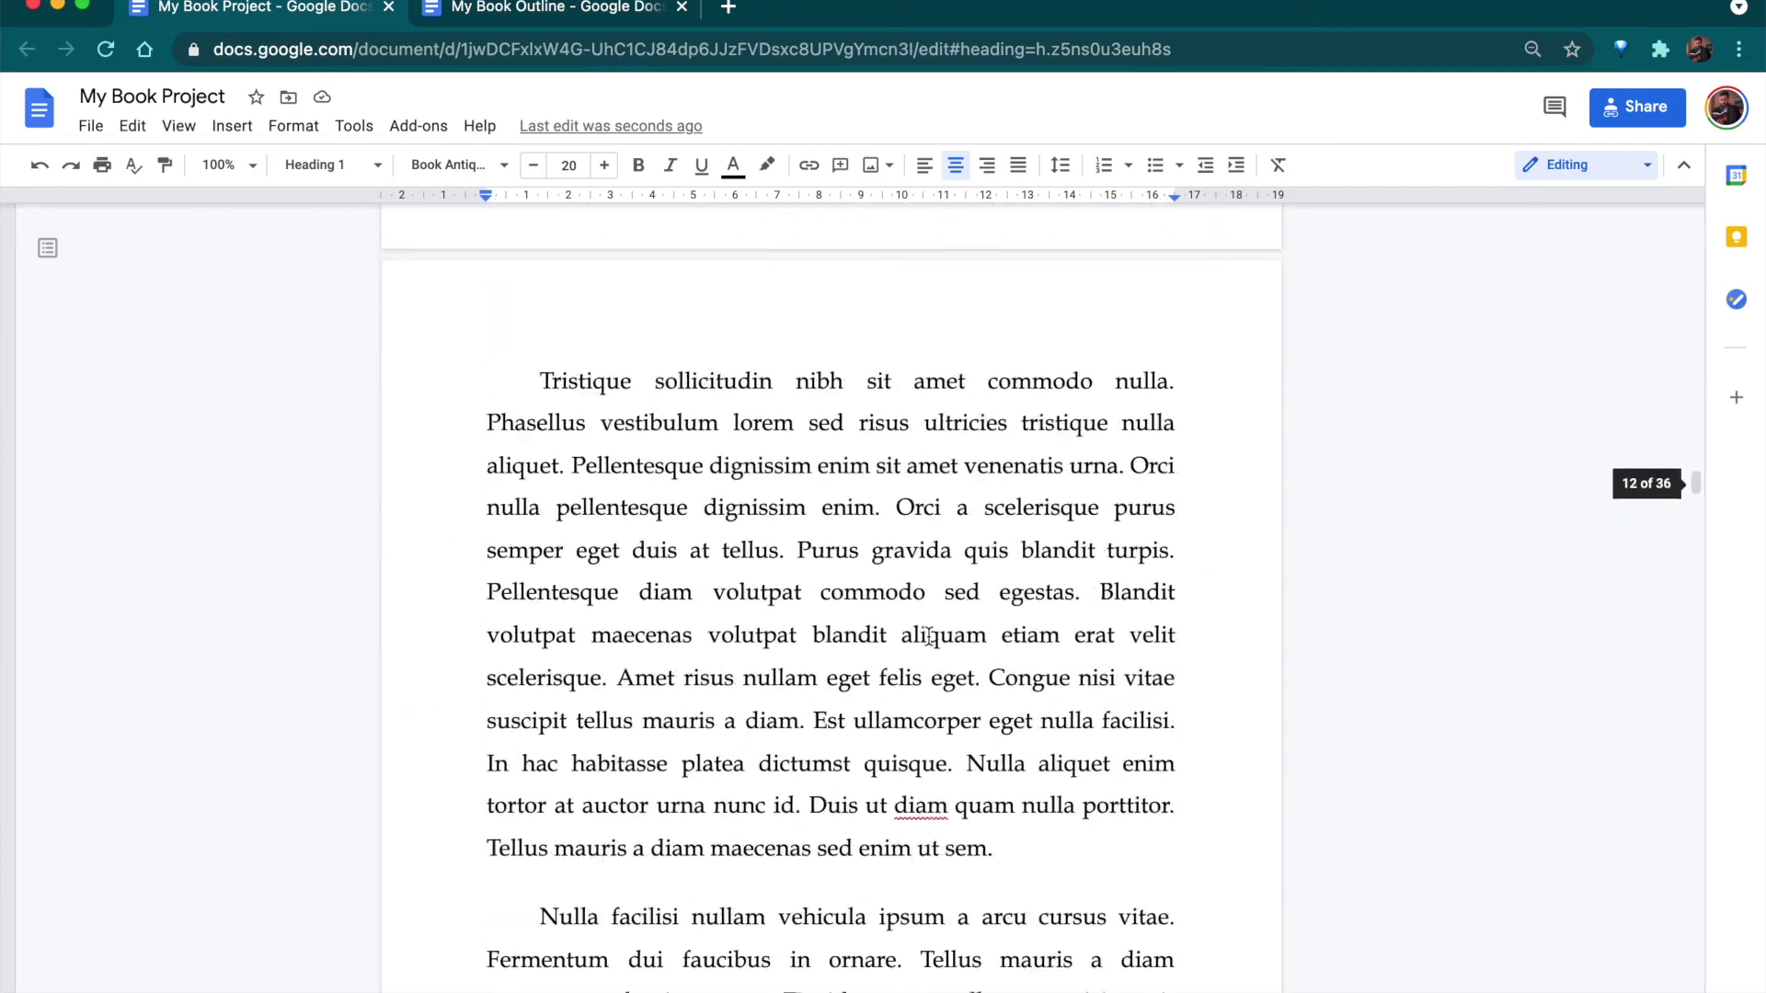
scroll(929, 637, up, 20)
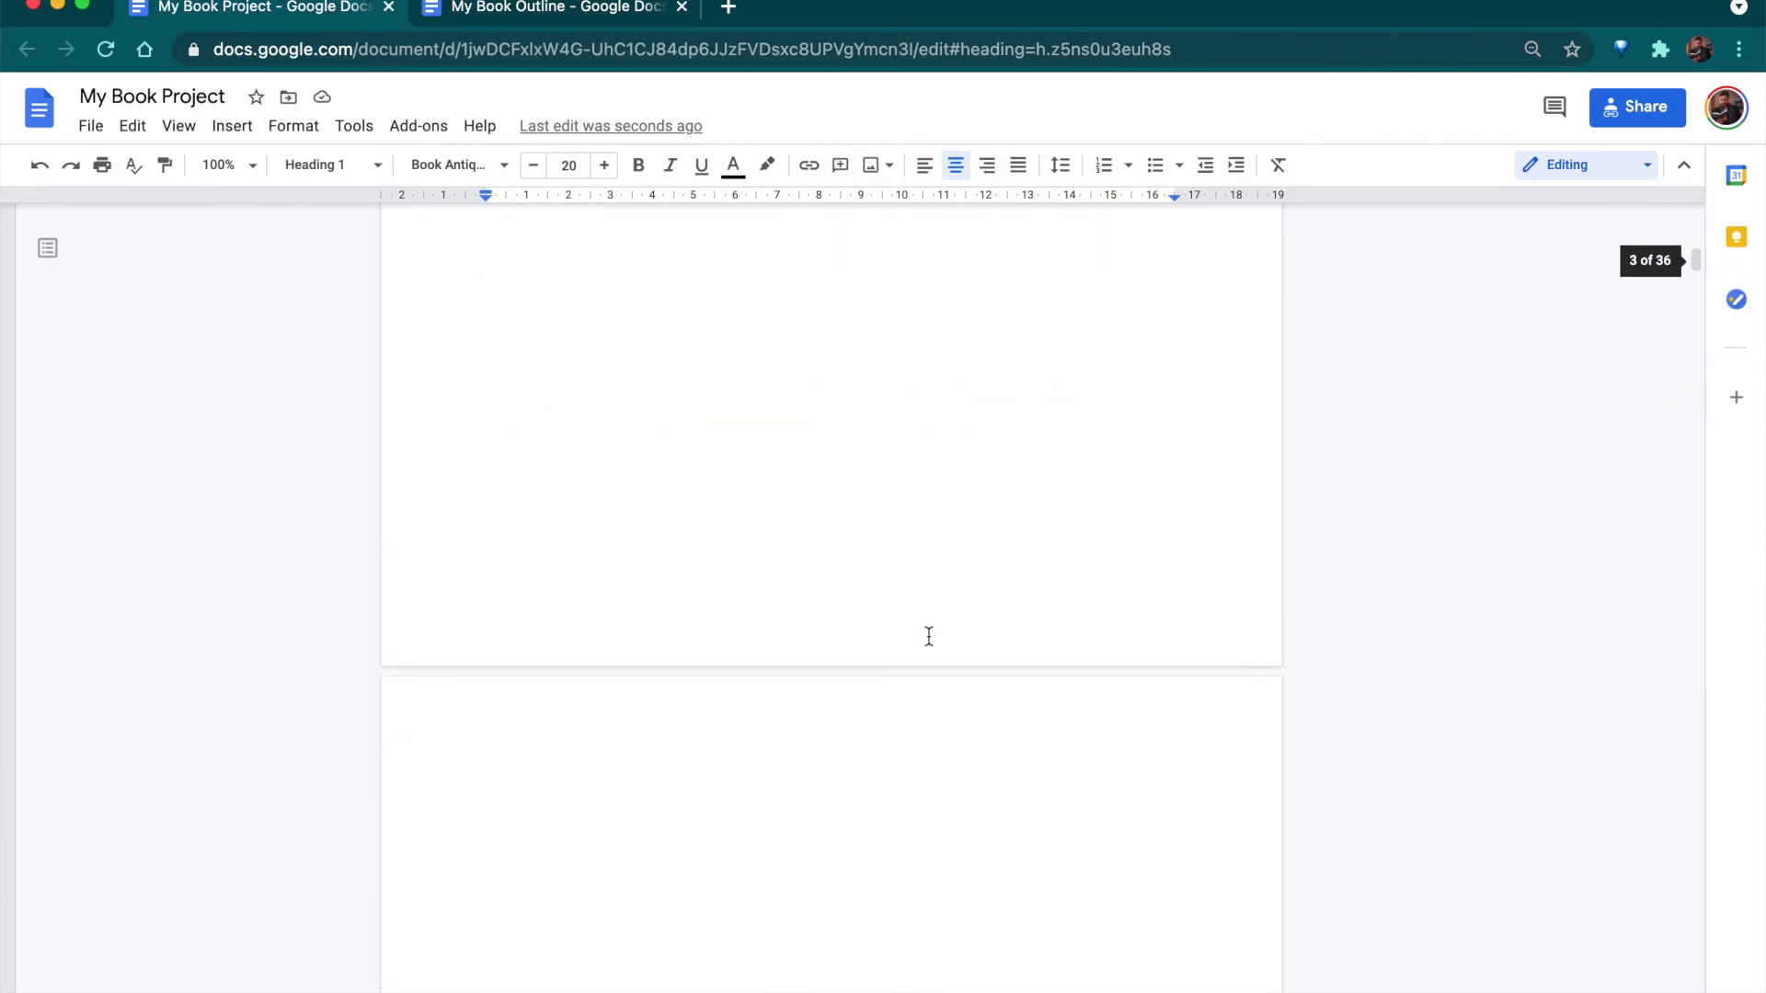